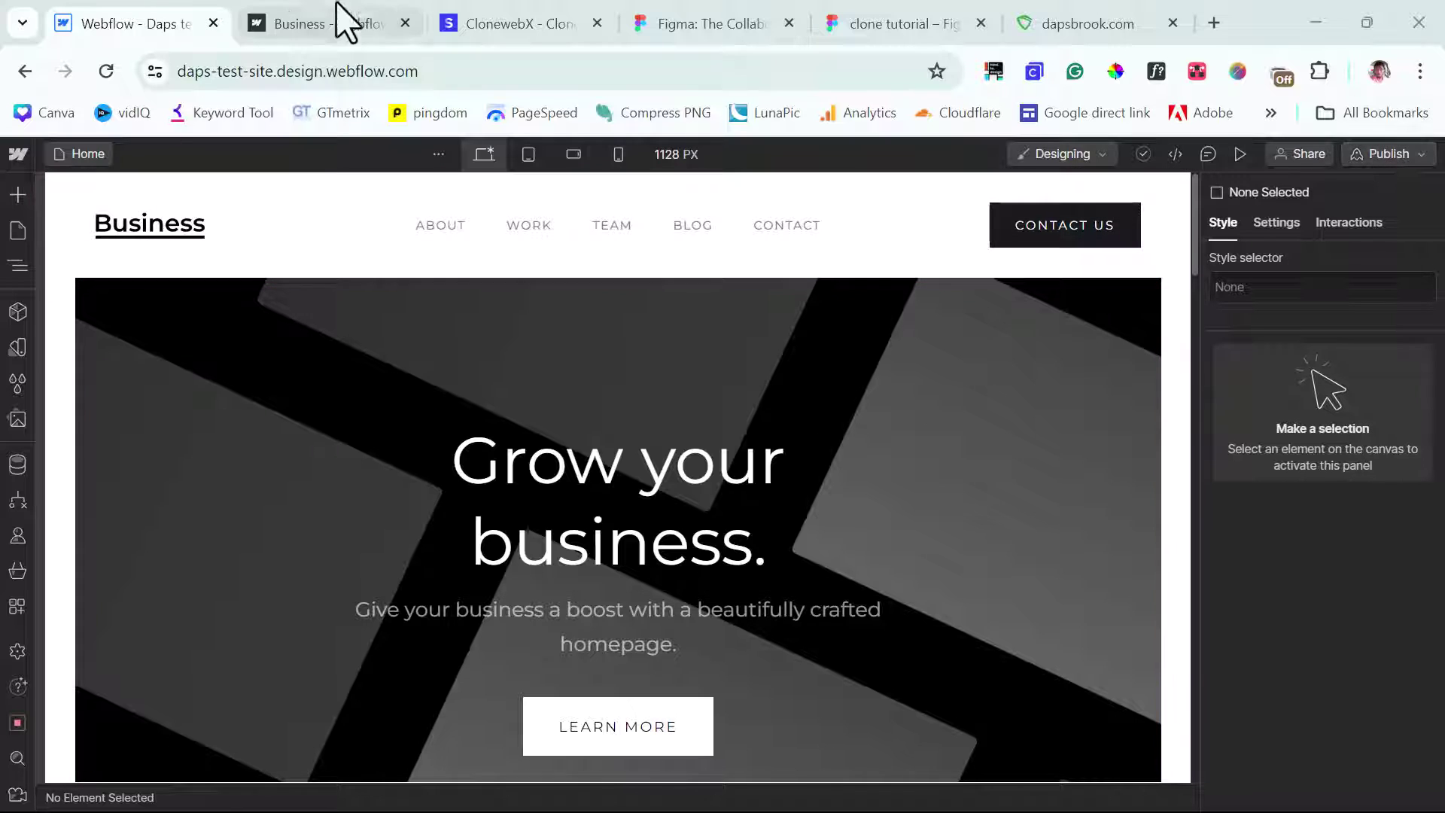
# Step: Look over the published Business site at daps-test-site.webflow.io from the hero section to the footer
pyautogui.click(350, 21)
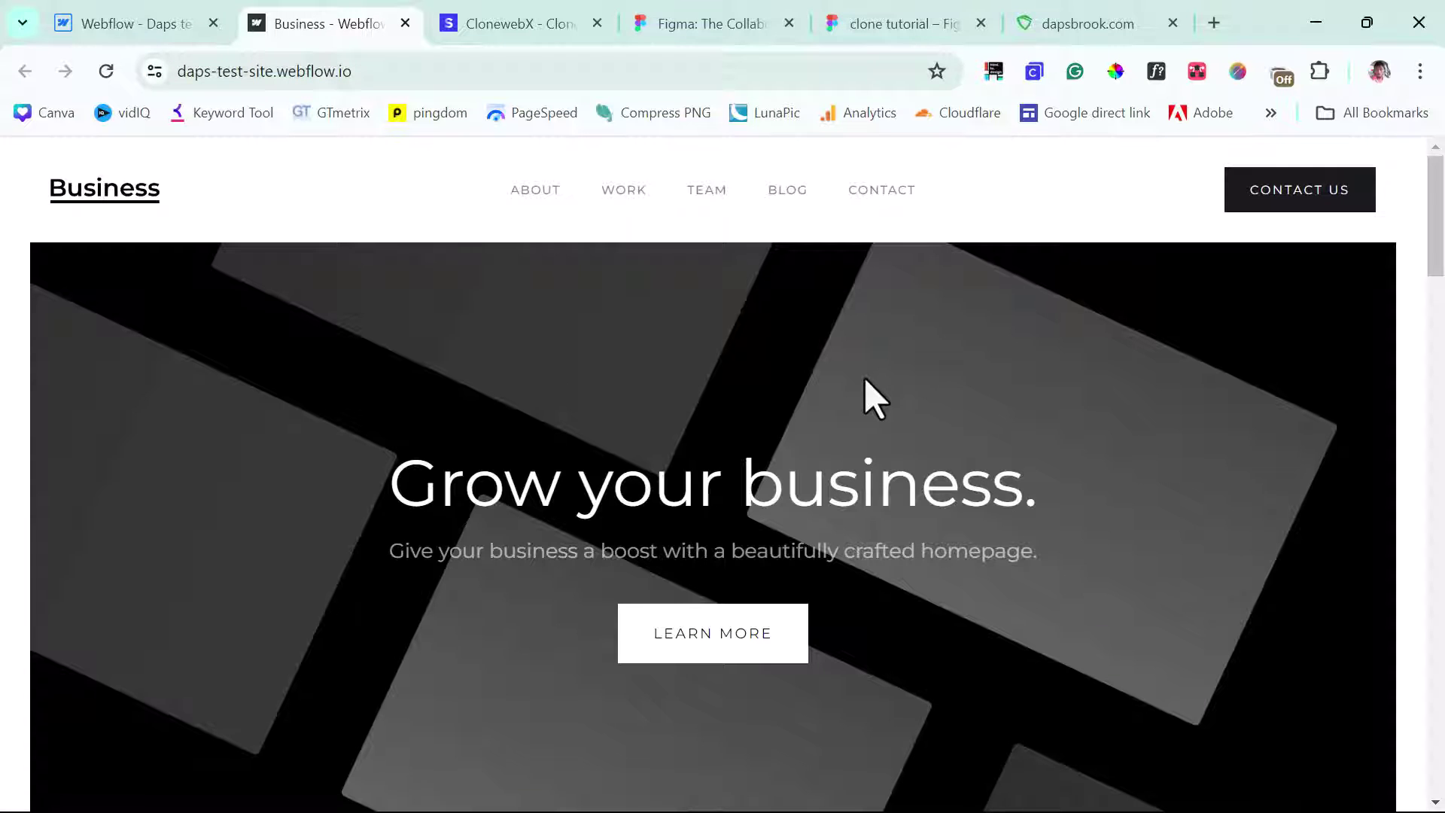
pyautogui.scroll(-15, 865, 378)
pyautogui.scroll(-5, 873, 399)
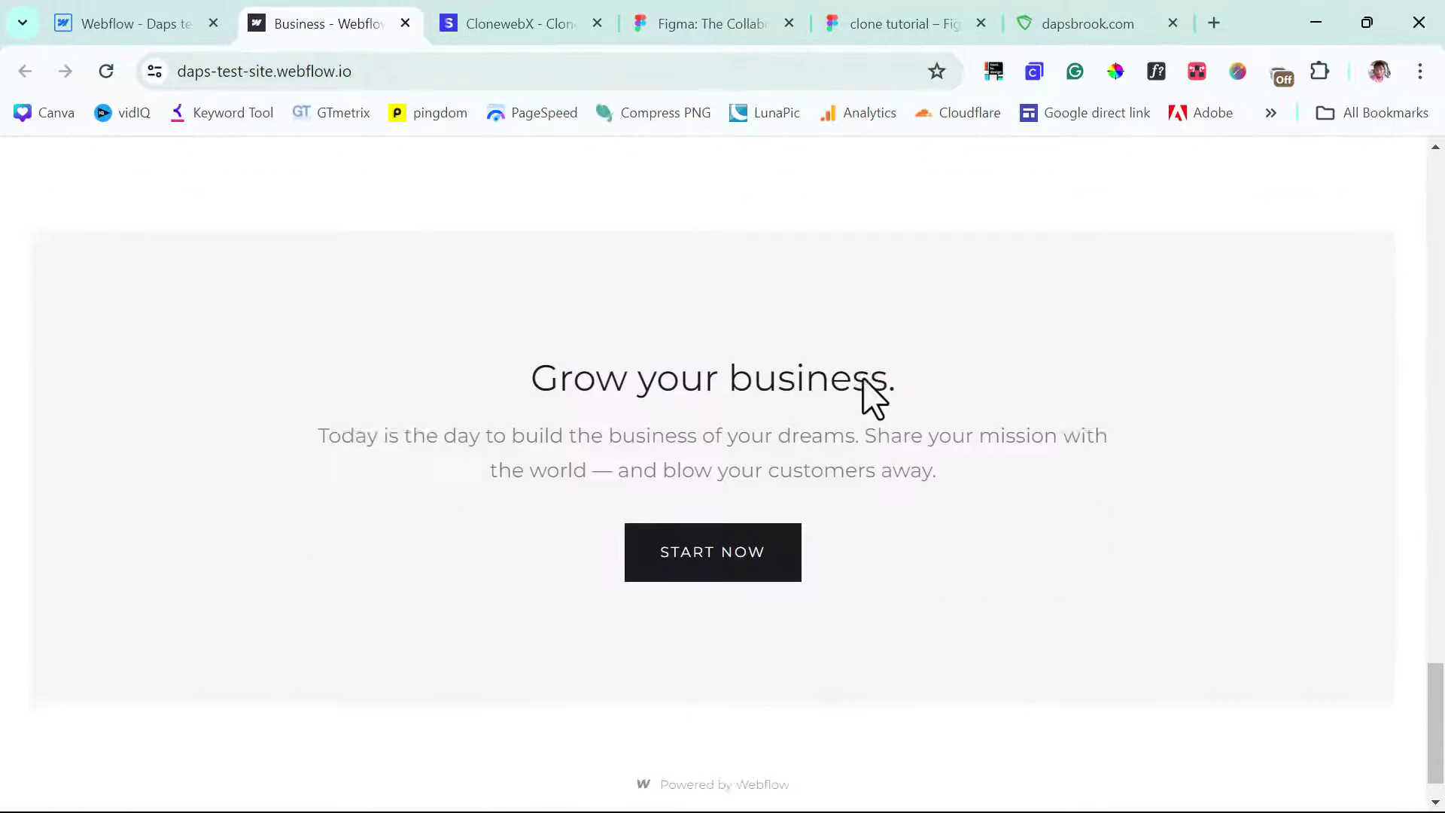
pyautogui.scroll(12, 873, 399)
pyautogui.scroll(6, 865, 380)
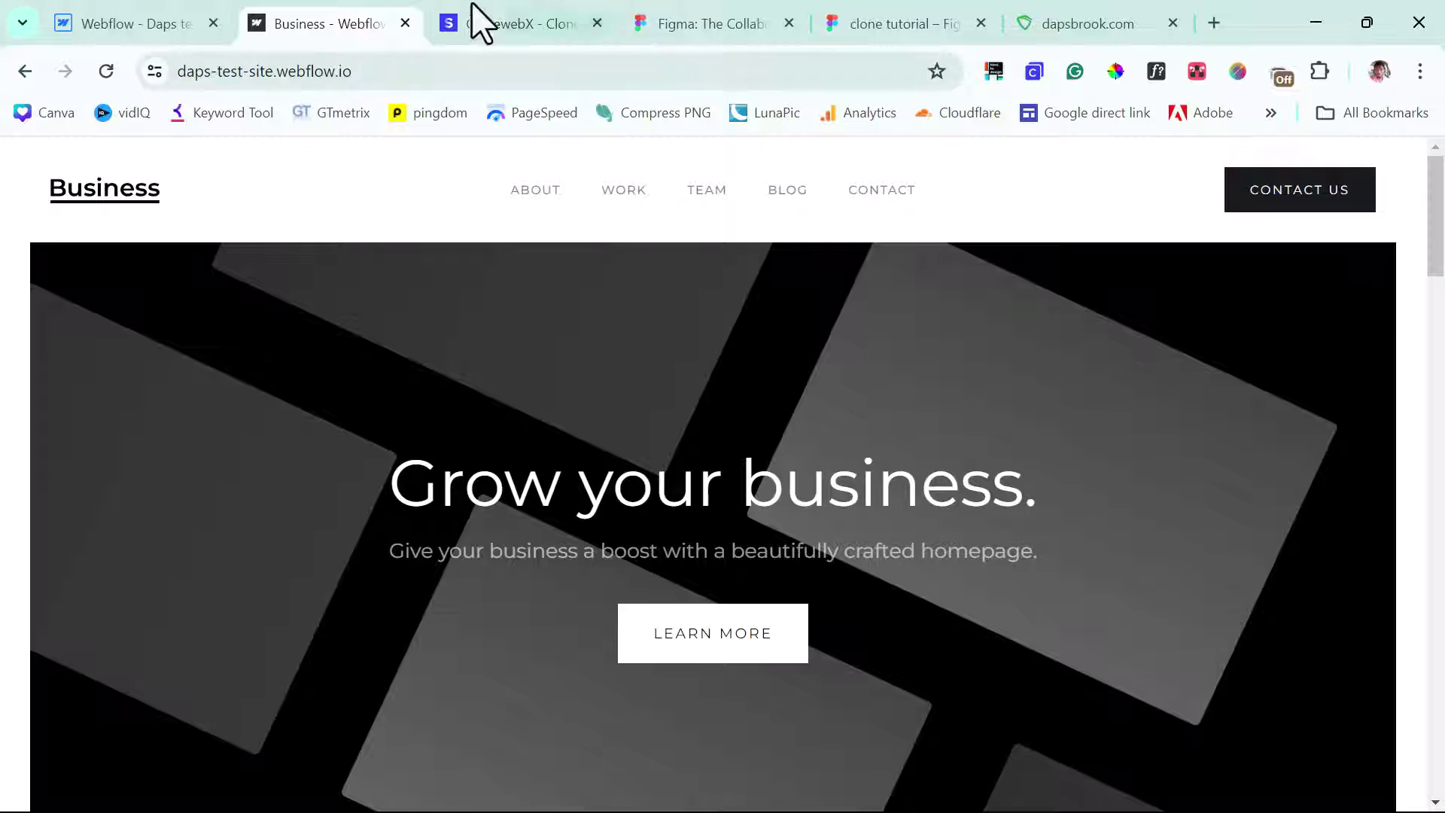
# Step: Switch to the ClonewebX product page and review its introduction and pricing plans
pyautogui.click(493, 11)
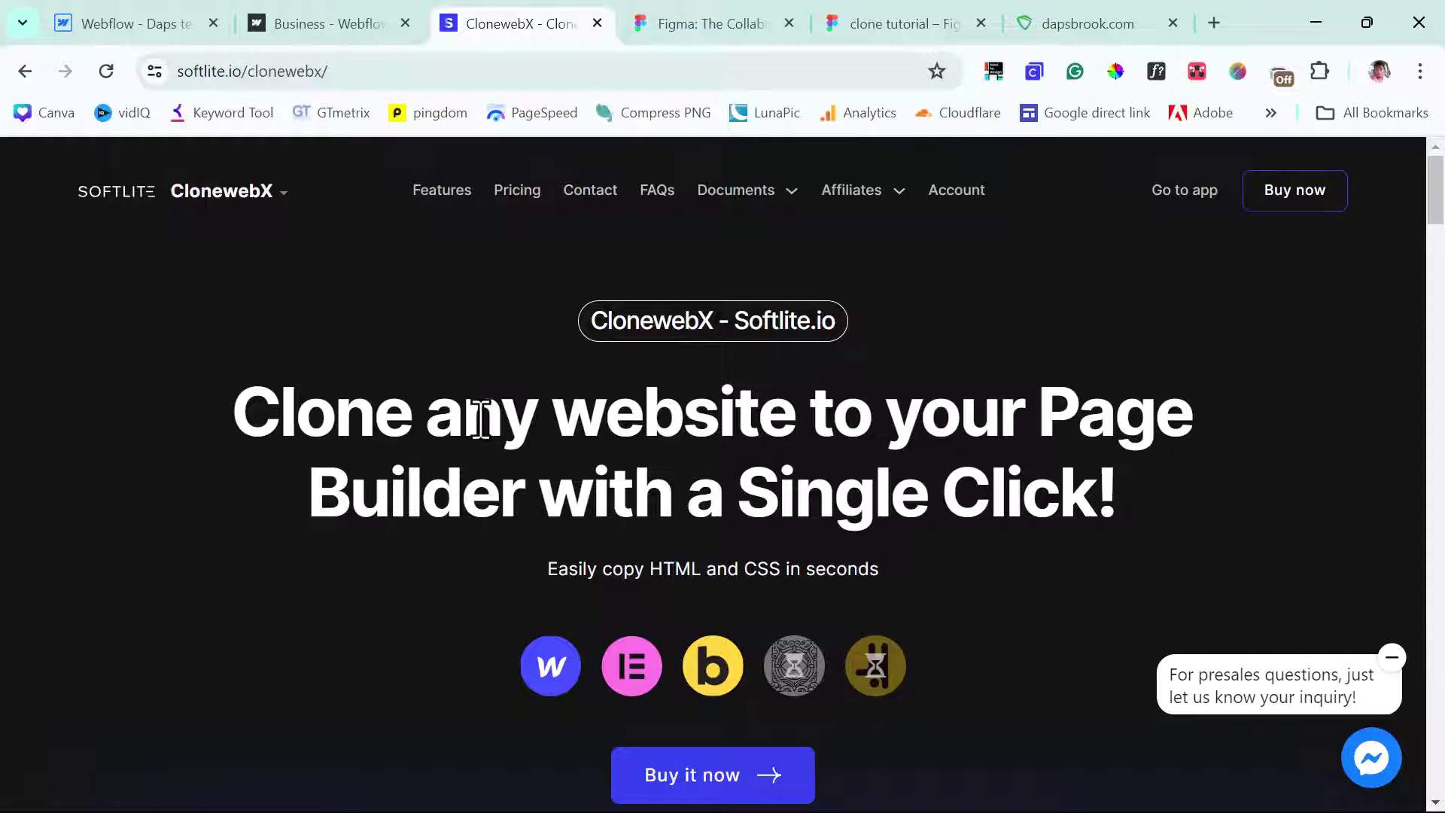
pyautogui.scroll(-2, 482, 467)
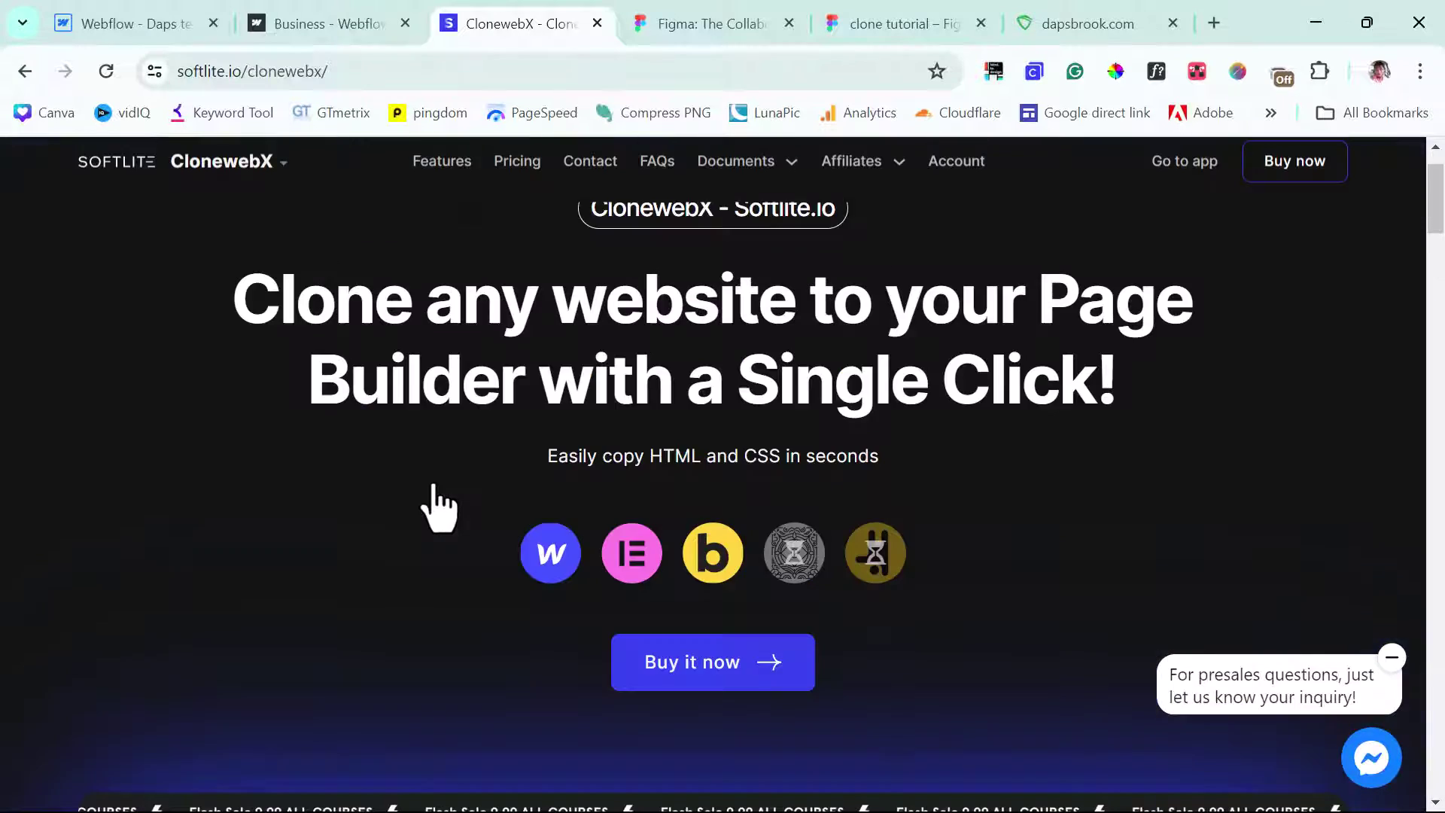
pyautogui.scroll(-15, 434, 485)
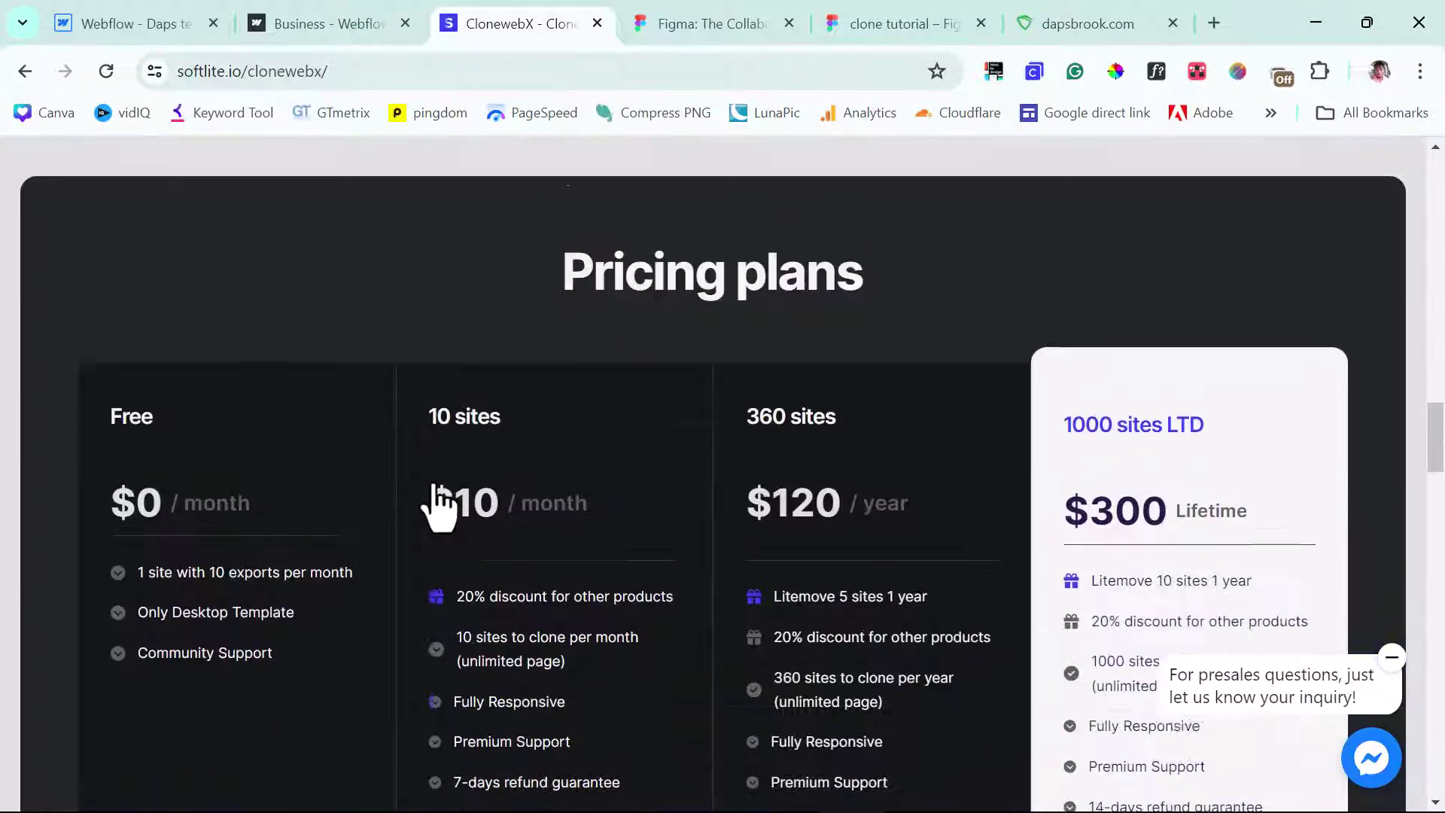
pyautogui.scroll(5, 434, 486)
pyautogui.scroll(2, 439, 498)
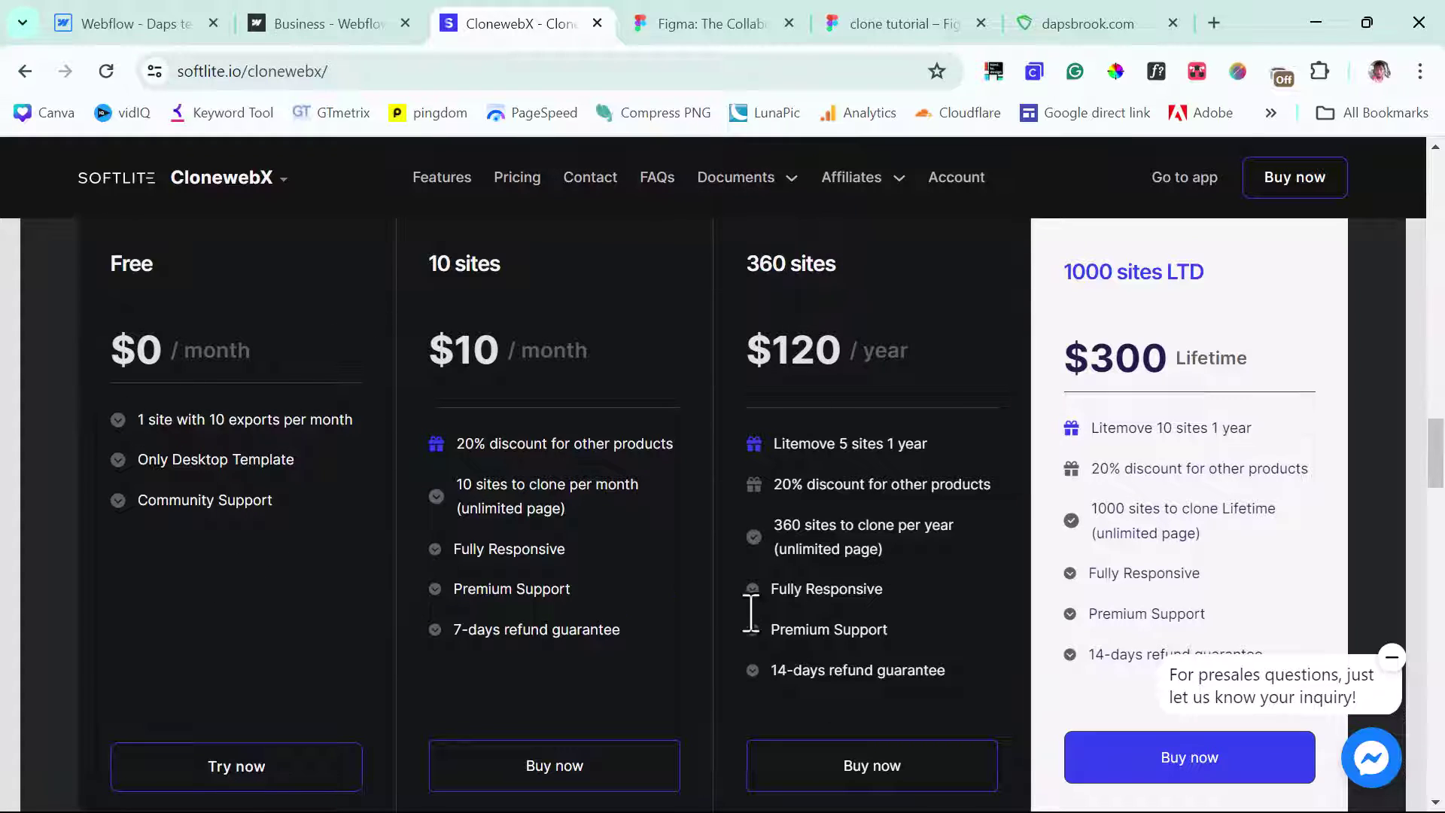
pyautogui.scroll(15, 727, 484)
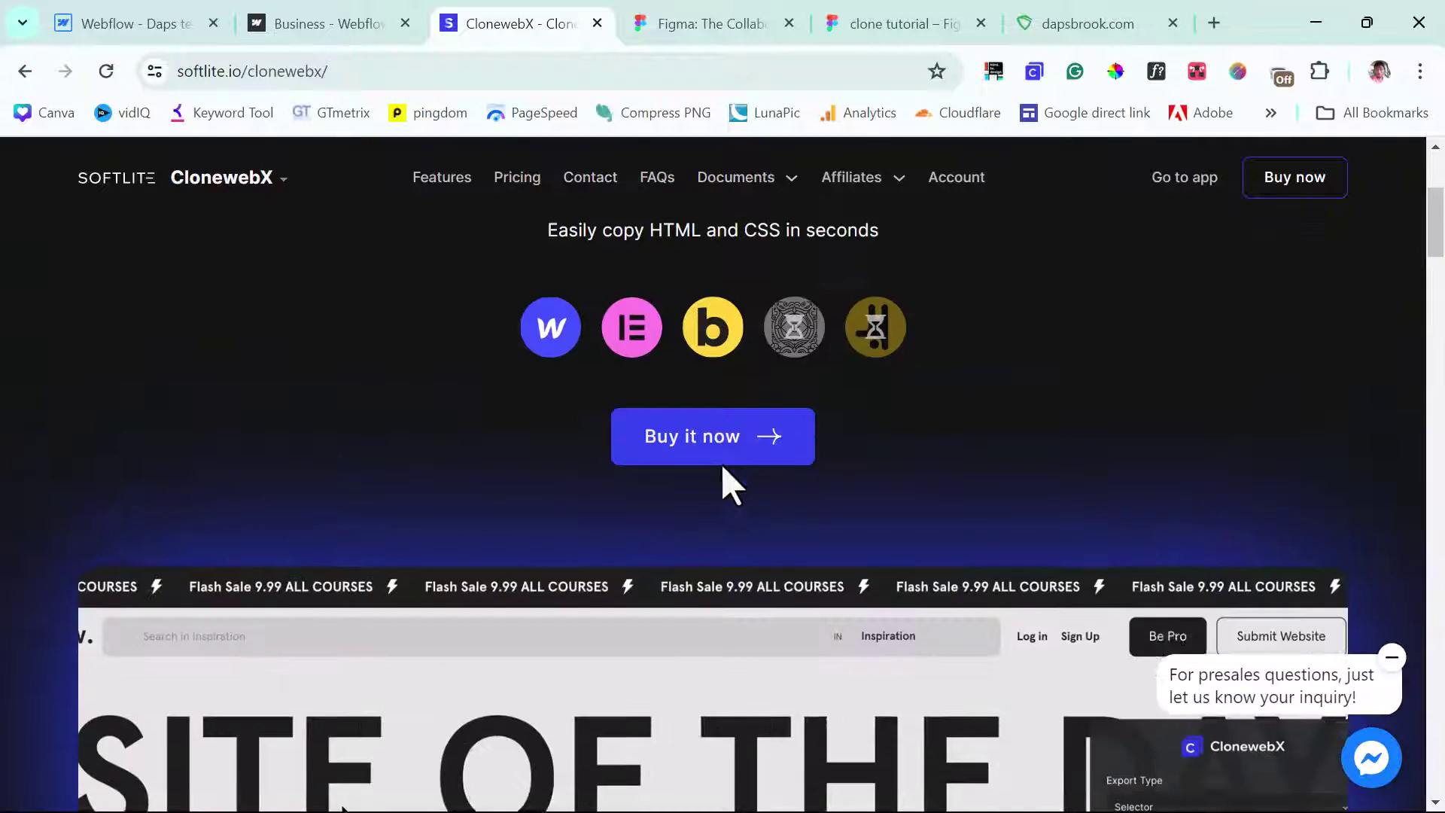
pyautogui.scroll(5, 729, 484)
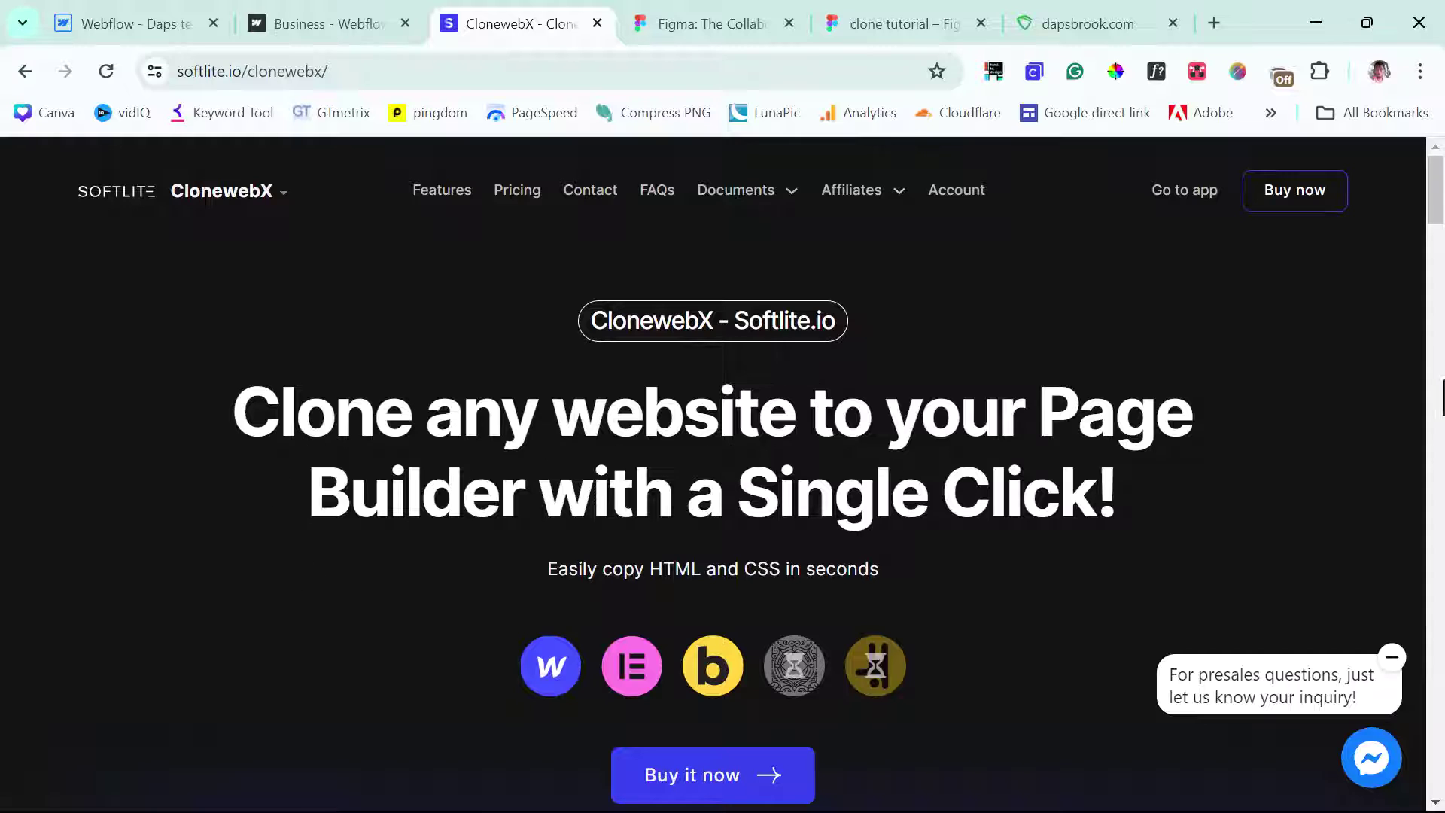
# Step: Go to the ClonewebX app and start a new project named "webflow"
pyautogui.click(1184, 191)
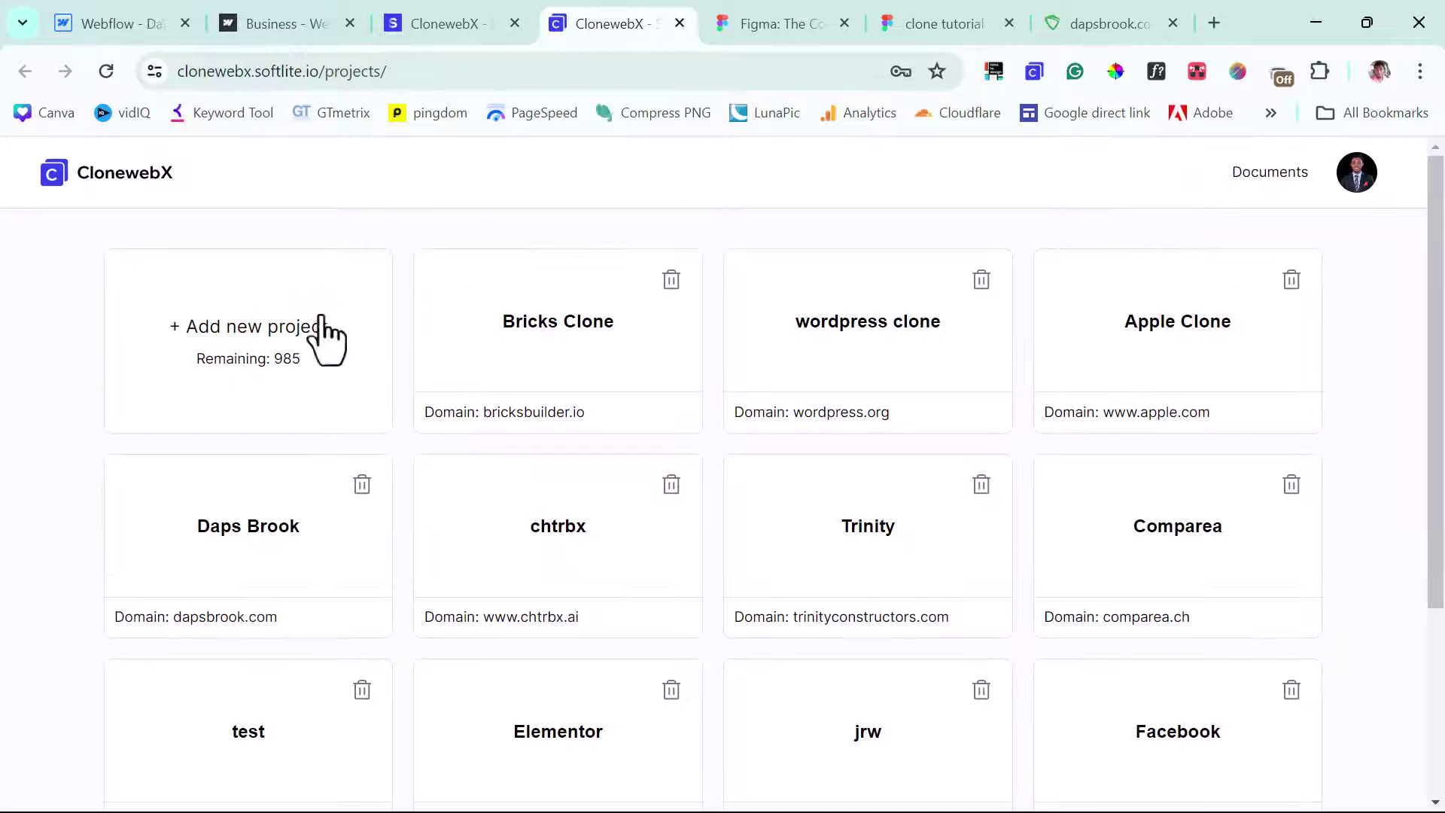
pyautogui.click(242, 342)
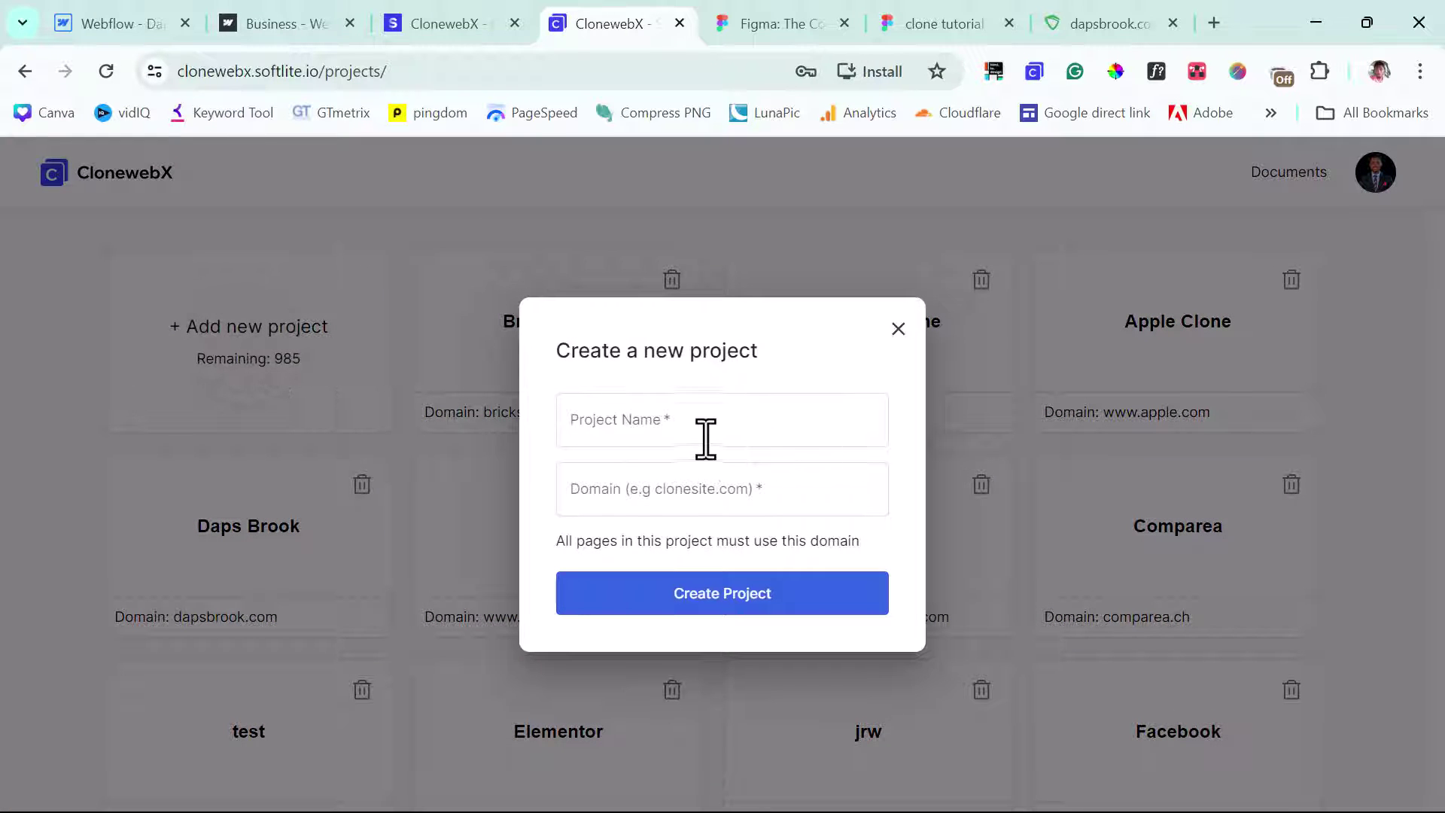
pyautogui.click(641, 426)
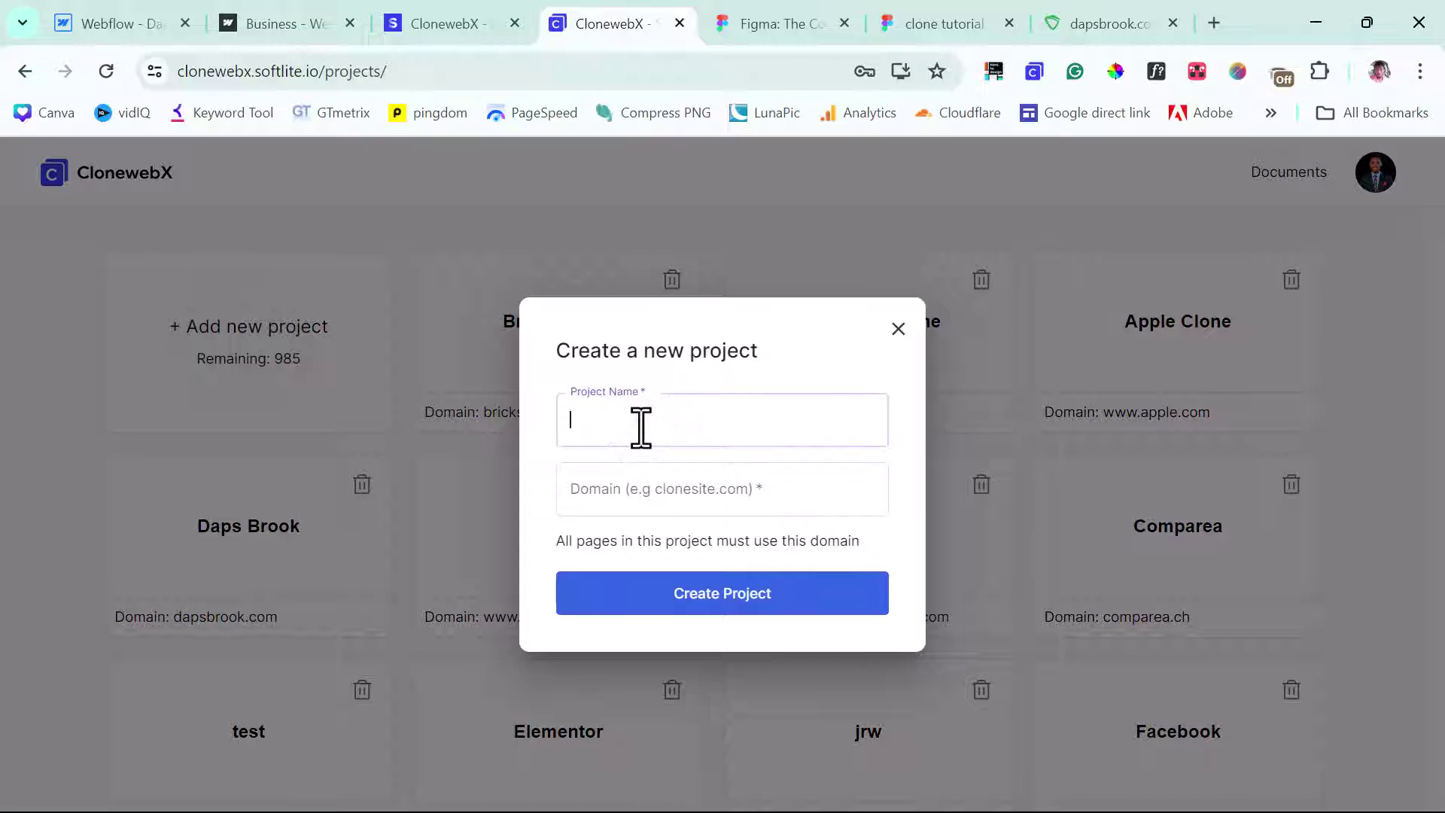
pyautogui.write('webflow')
# Step: Copy the published site's address, daps-test-site.webflow.io, into the new project's domain and create the project
pyautogui.click(295, 22)
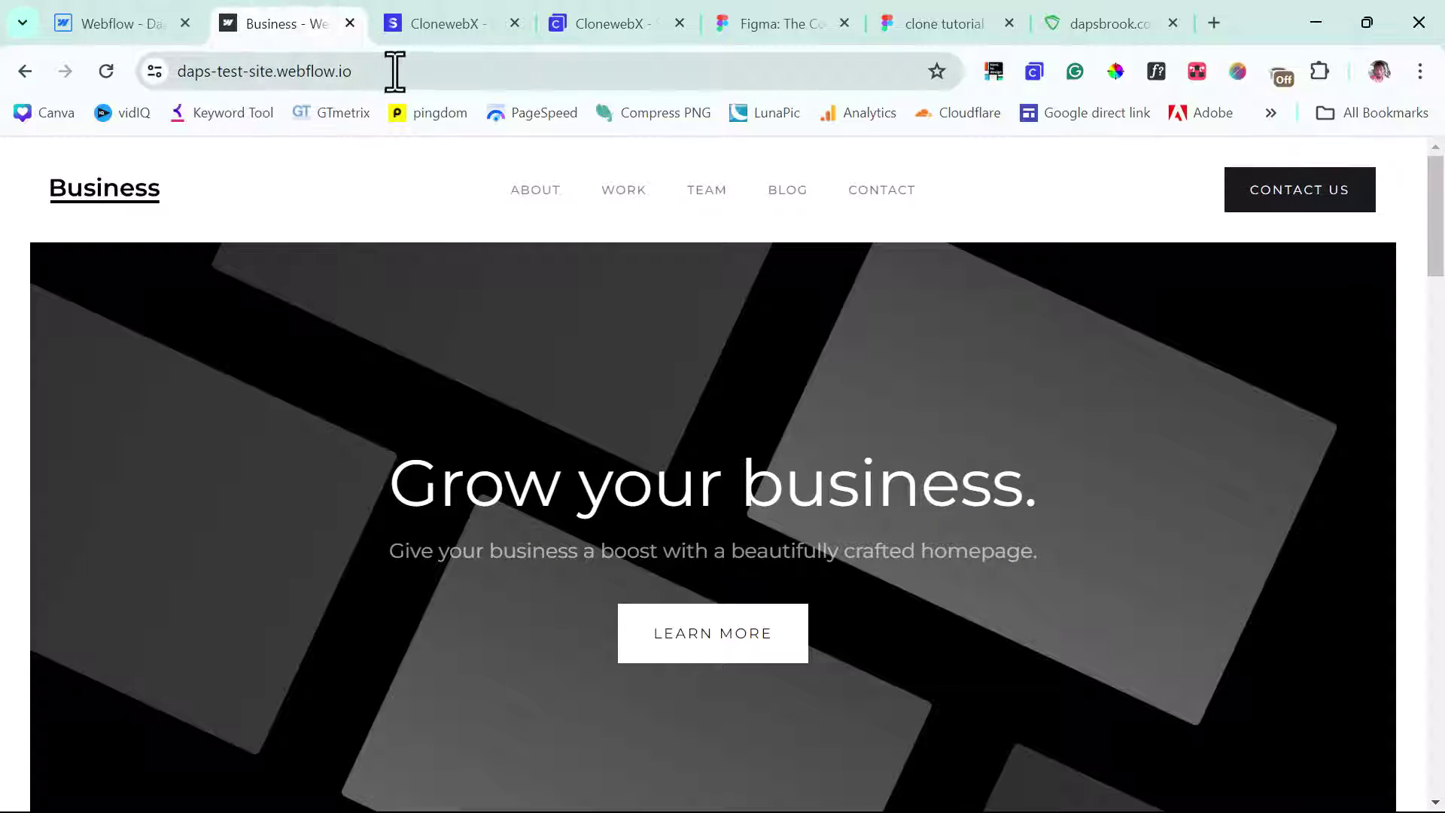
pyautogui.moveTo(388, 70); pyautogui.dragTo(161, 75)
pyautogui.rightClick(207, 79)
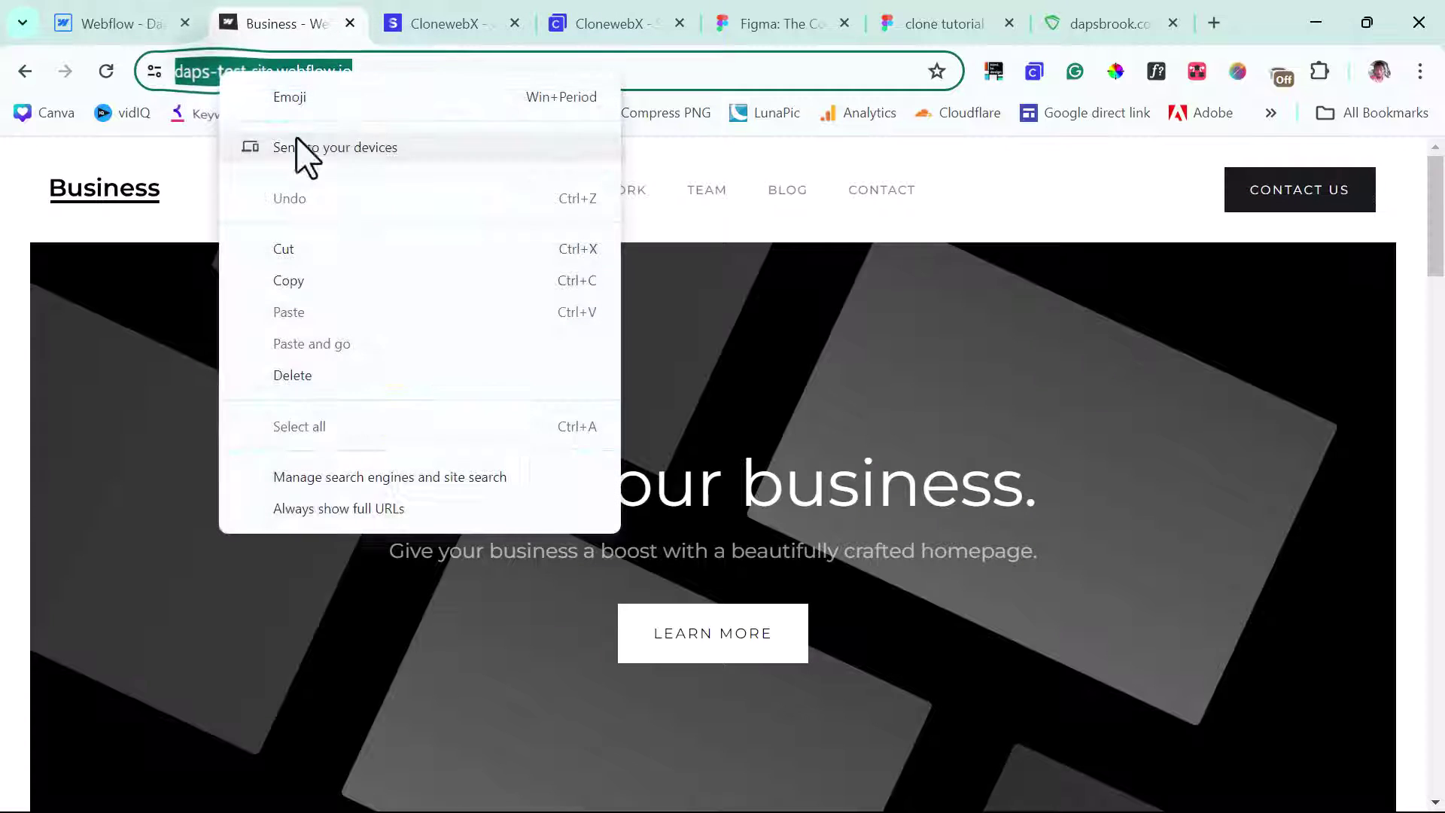
pyautogui.click(305, 278)
pyautogui.click(607, 28)
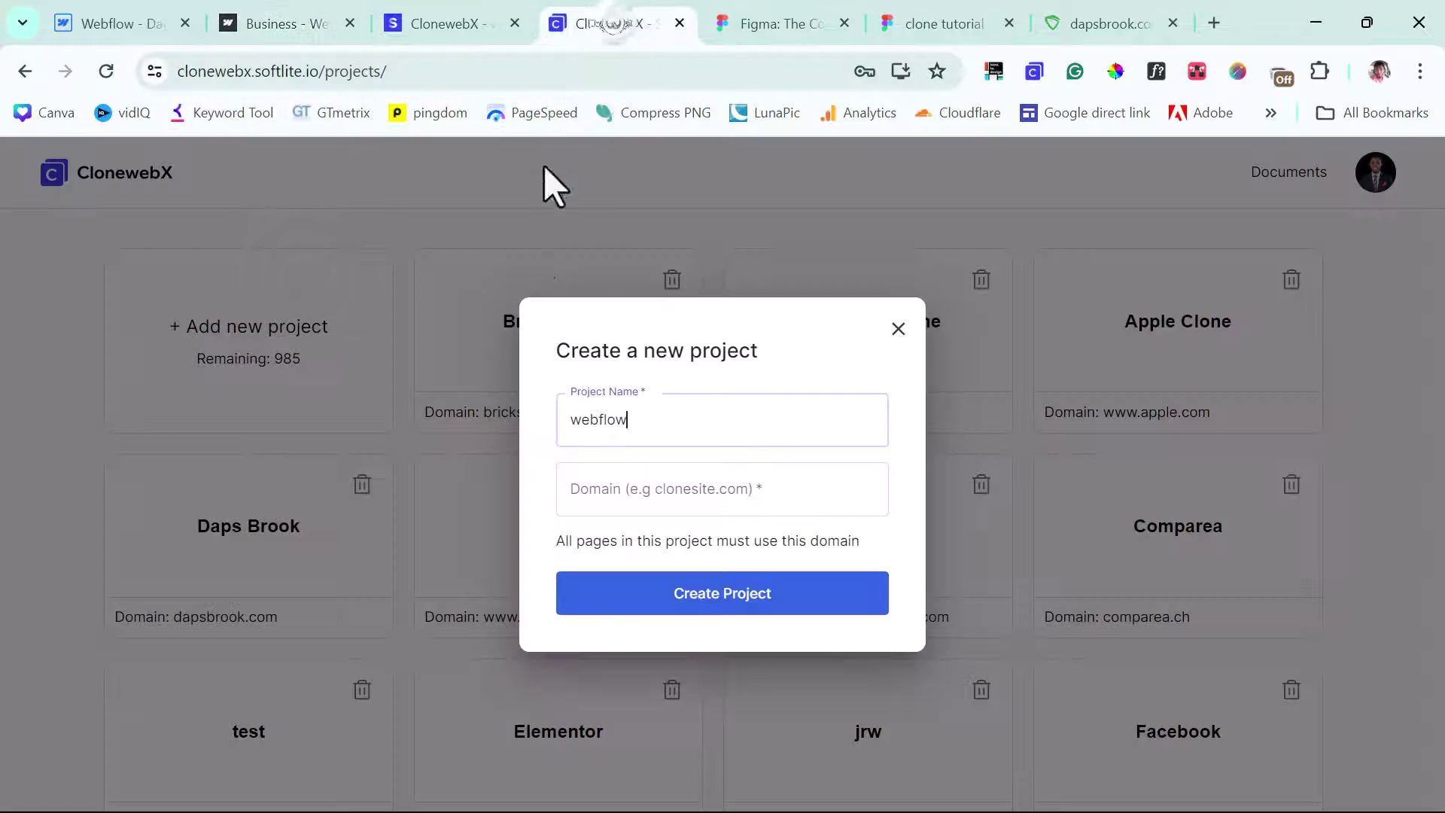
pyautogui.click(630, 499)
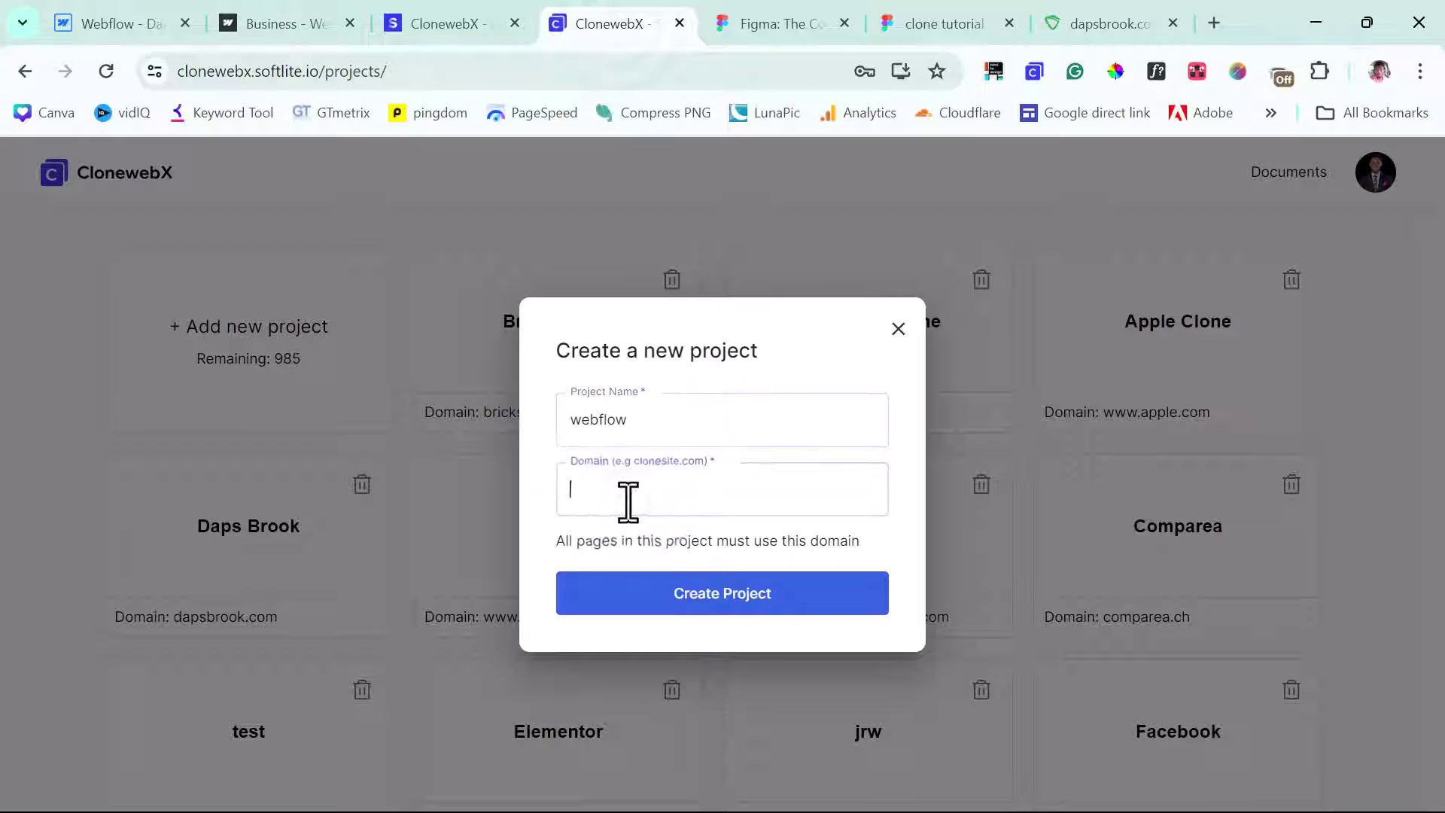
pyautogui.hotkey('ctrl', 'v')
pyautogui.click(715, 598)
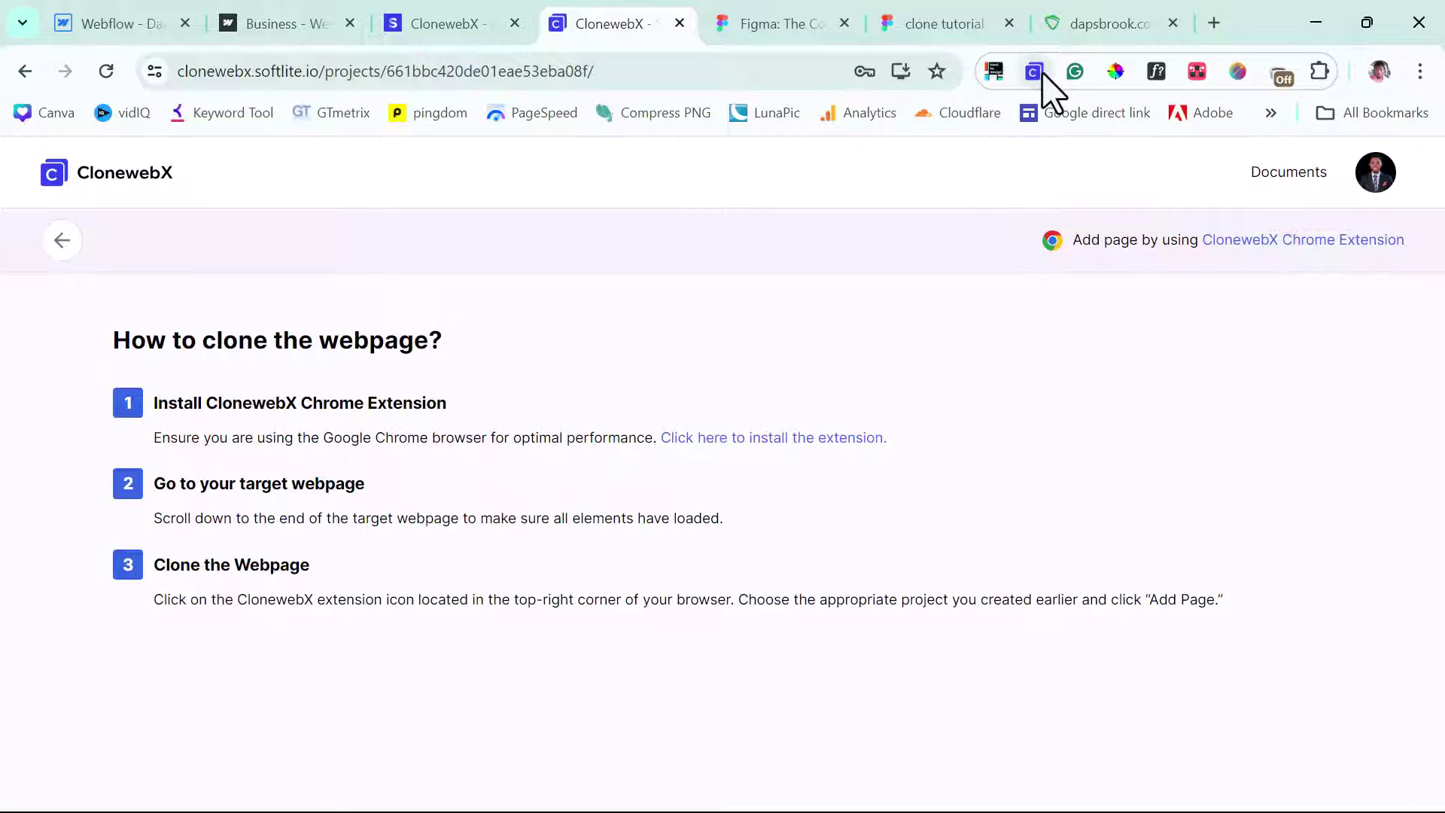
# Step: Add the published Business page to the "webflow" project with the ClonewebX browser extension
pyautogui.click(272, 36)
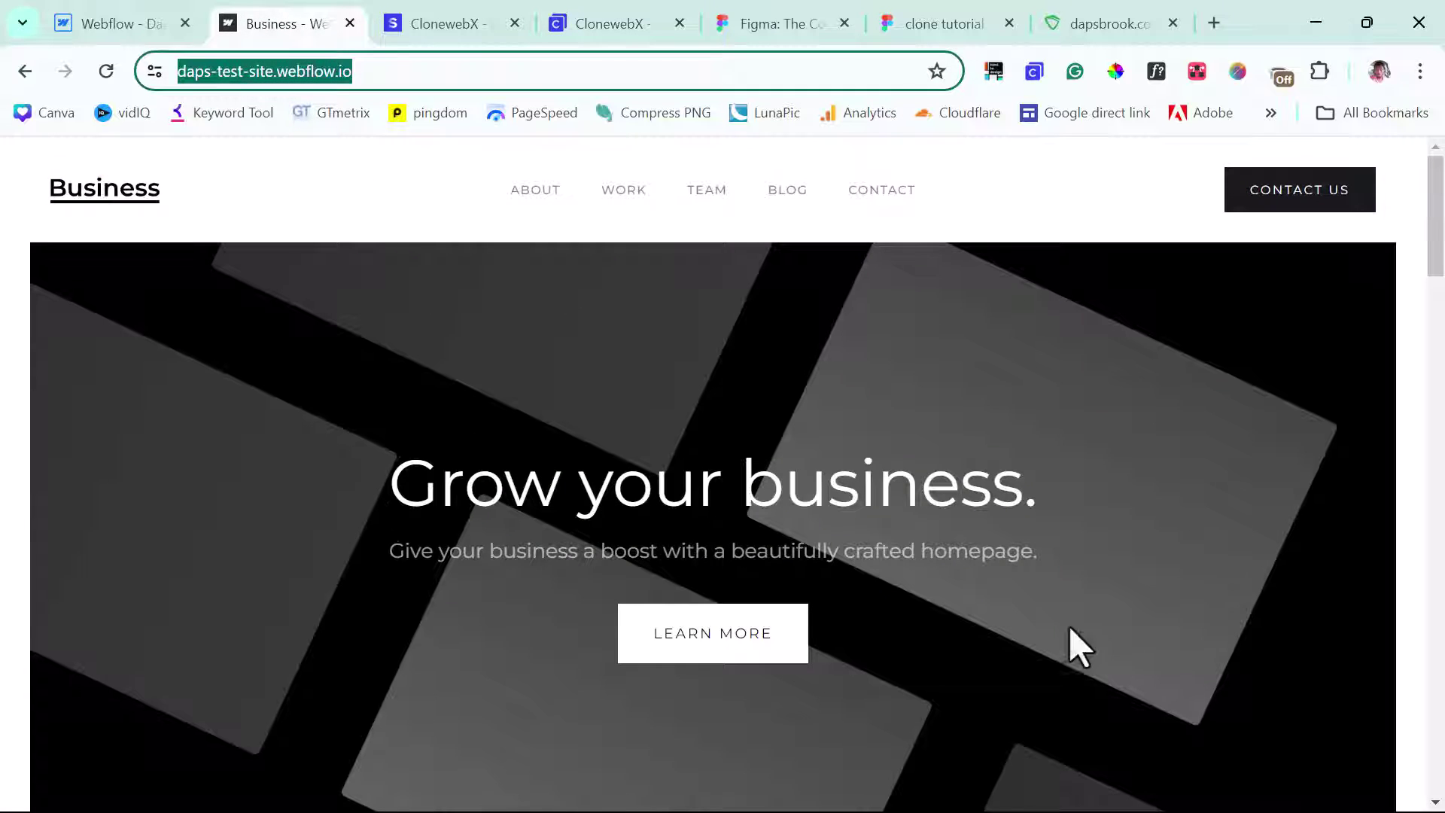
pyautogui.click(1033, 73)
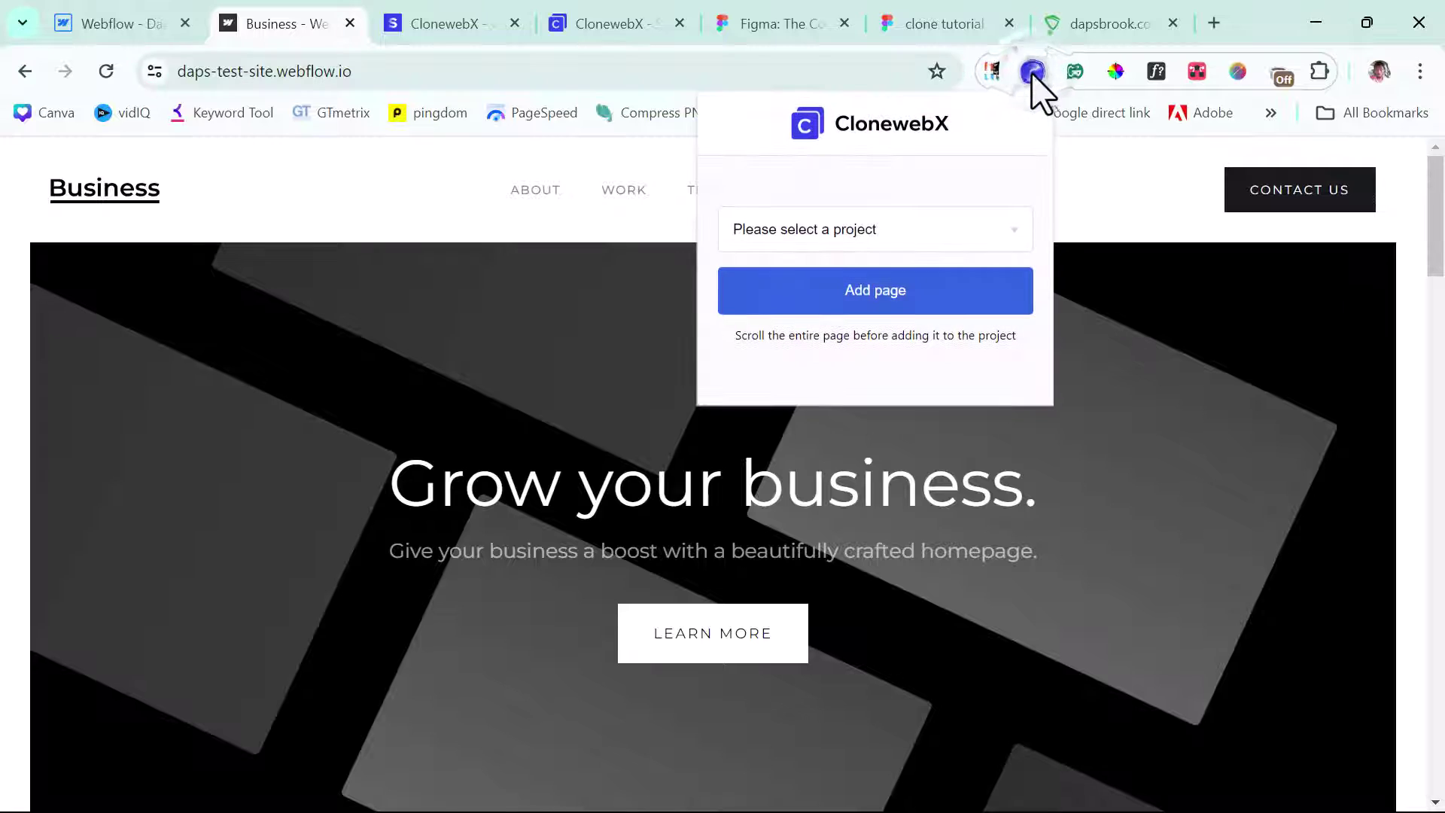
pyautogui.click(1014, 229)
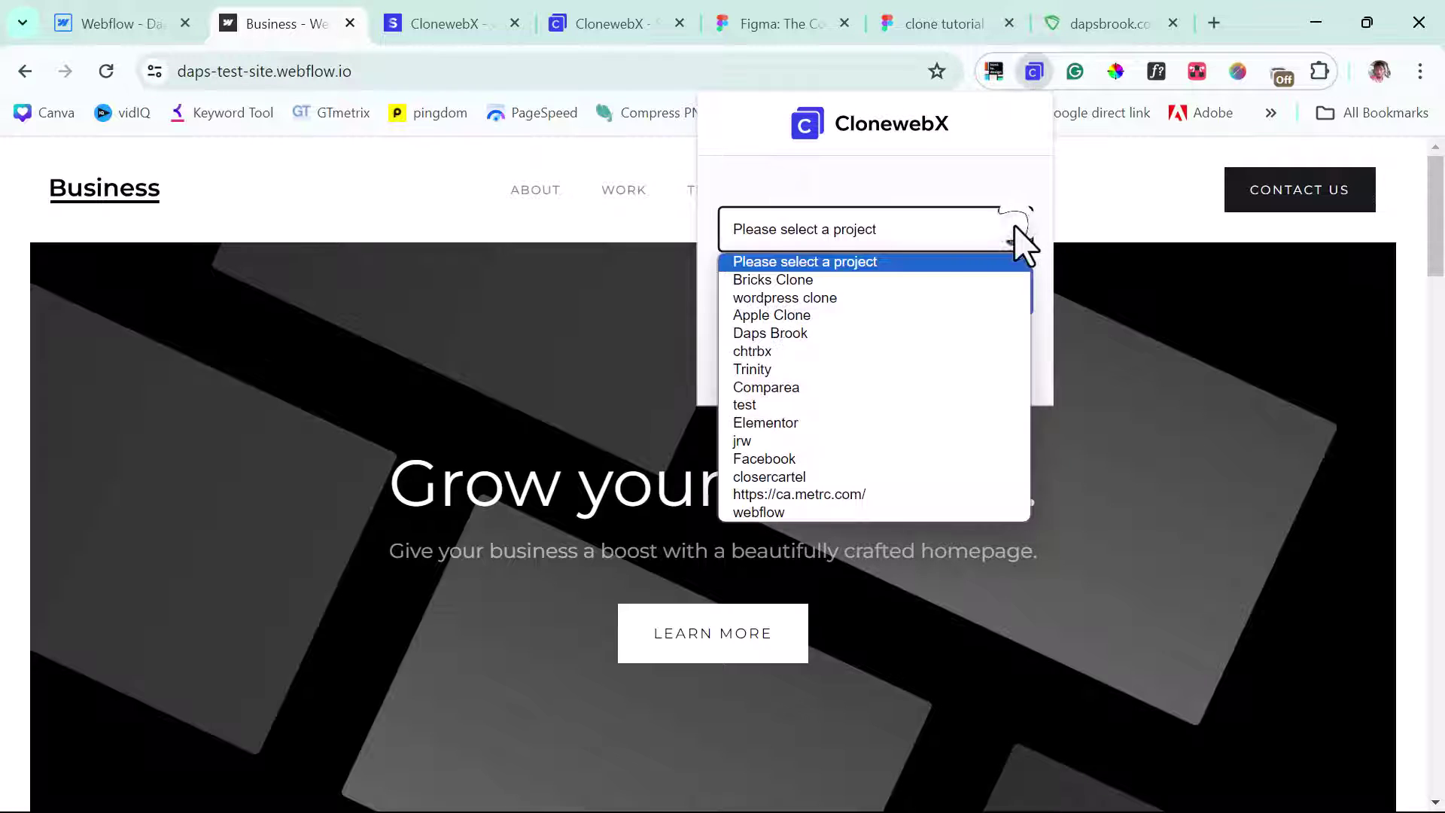
pyautogui.click(772, 511)
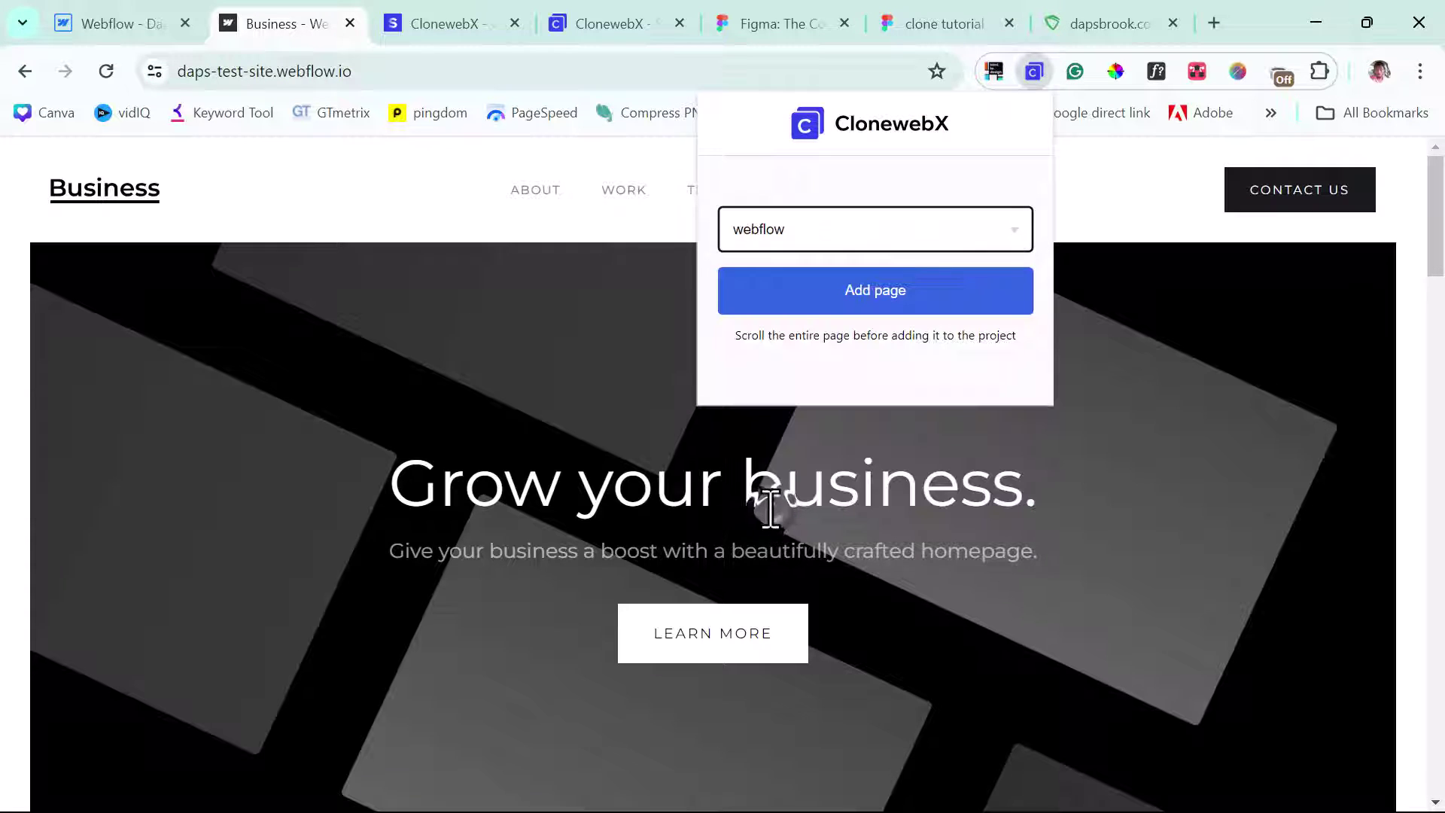
pyautogui.click(846, 290)
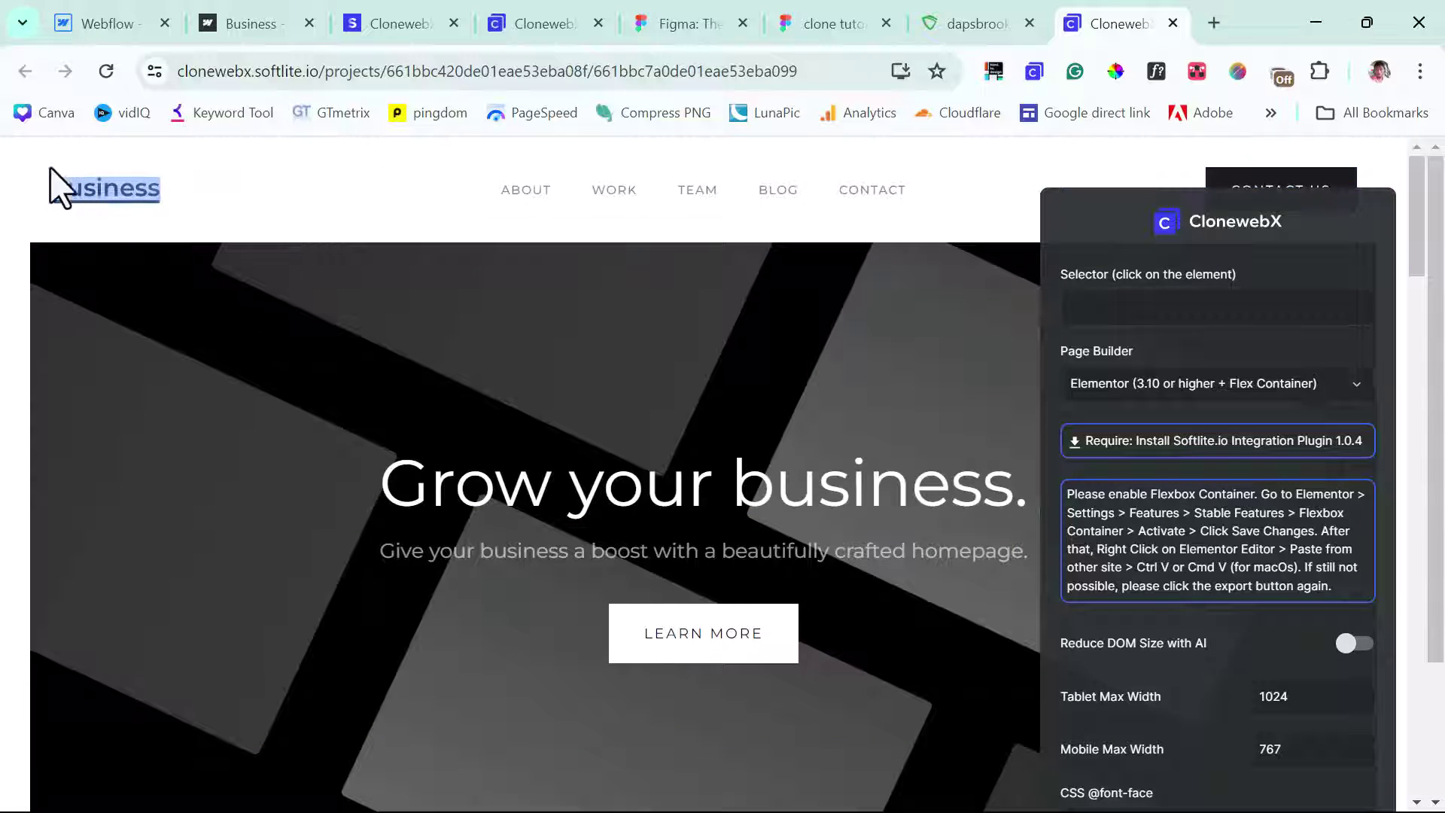
# Step: Look through the sections of the cloned Business page that can be picked for export
pyautogui.scroll(-5, 456, 482)
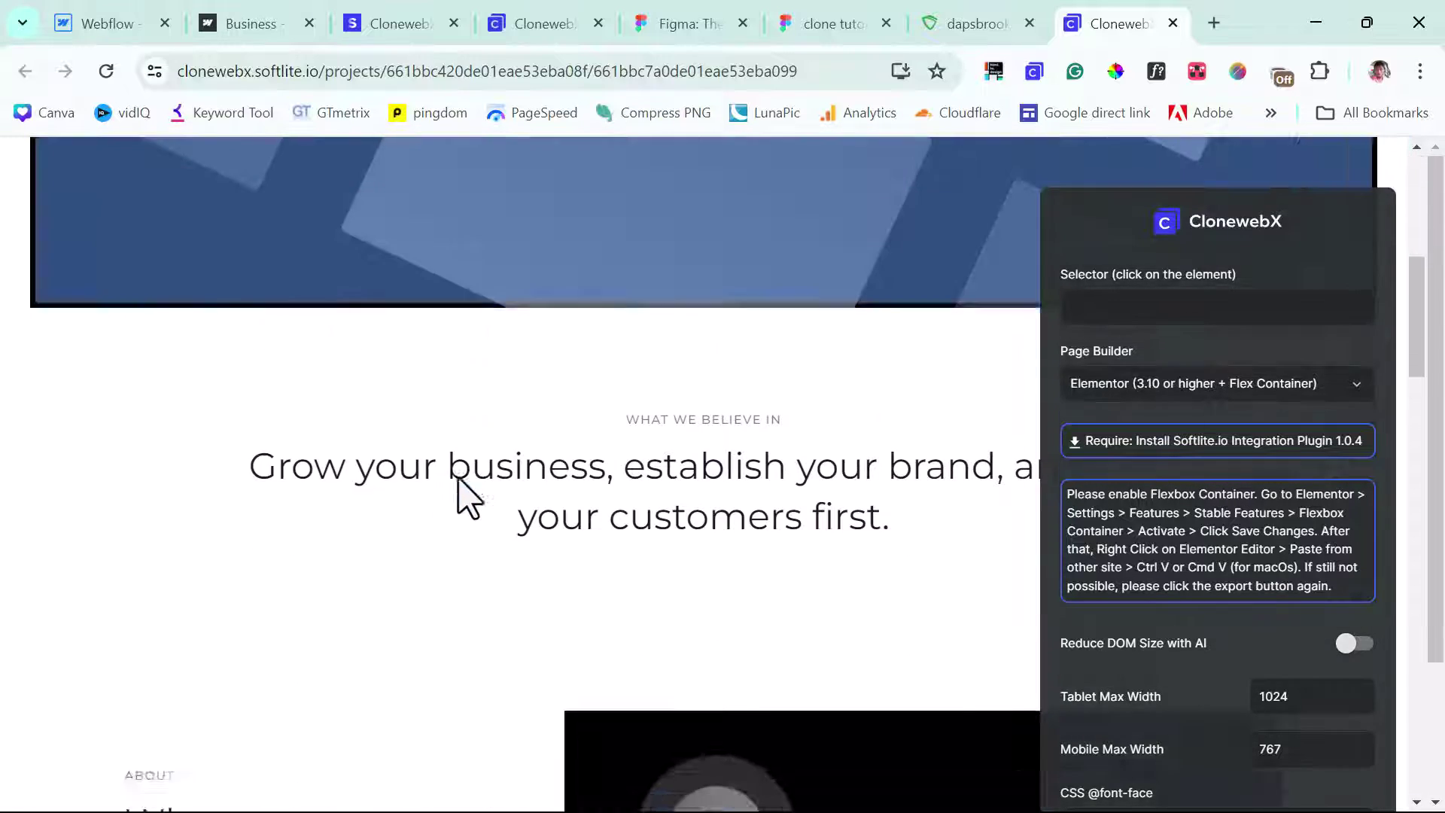
pyautogui.scroll(-10, 457, 478)
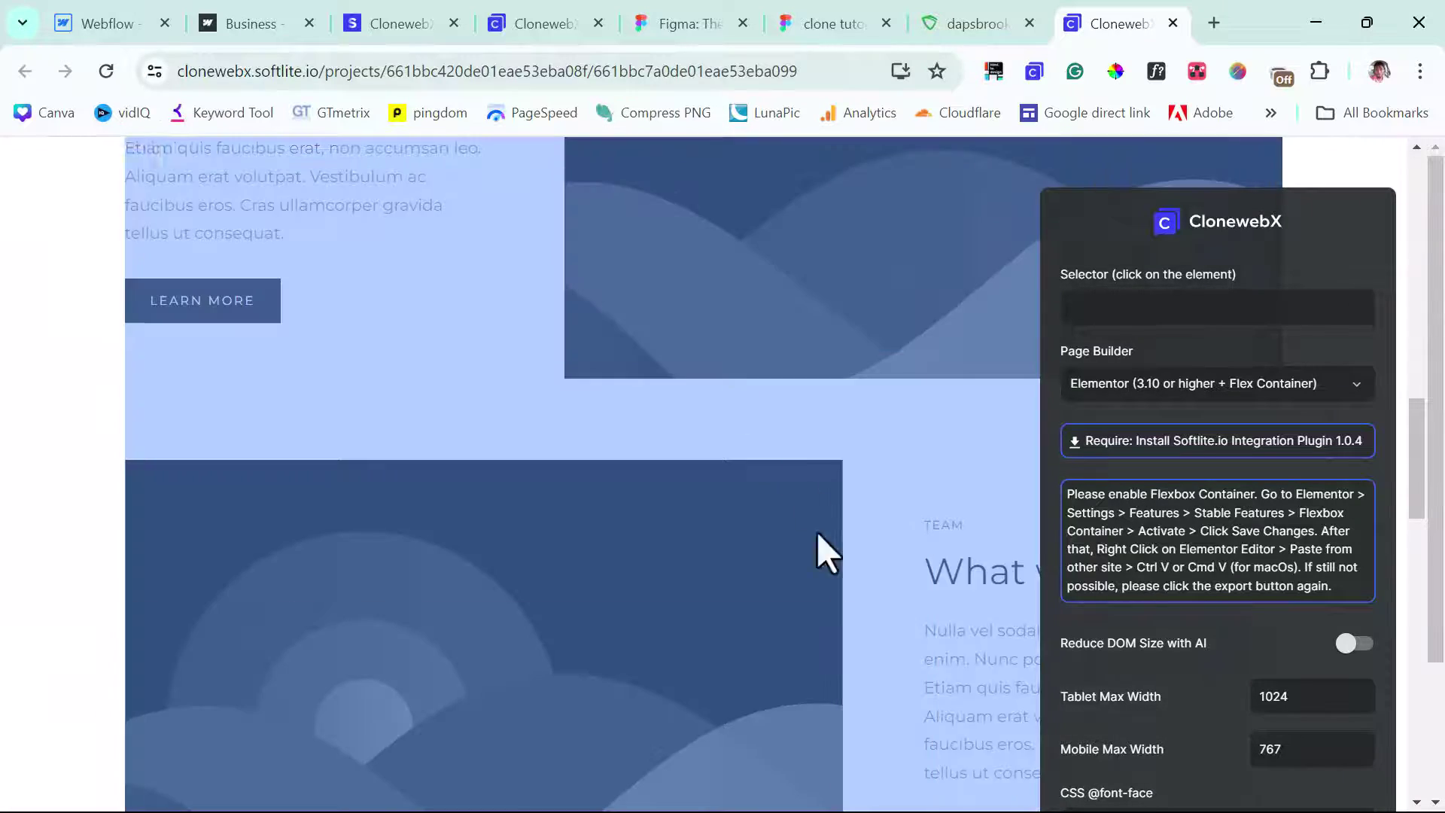
pyautogui.scroll(-5, 384, 662)
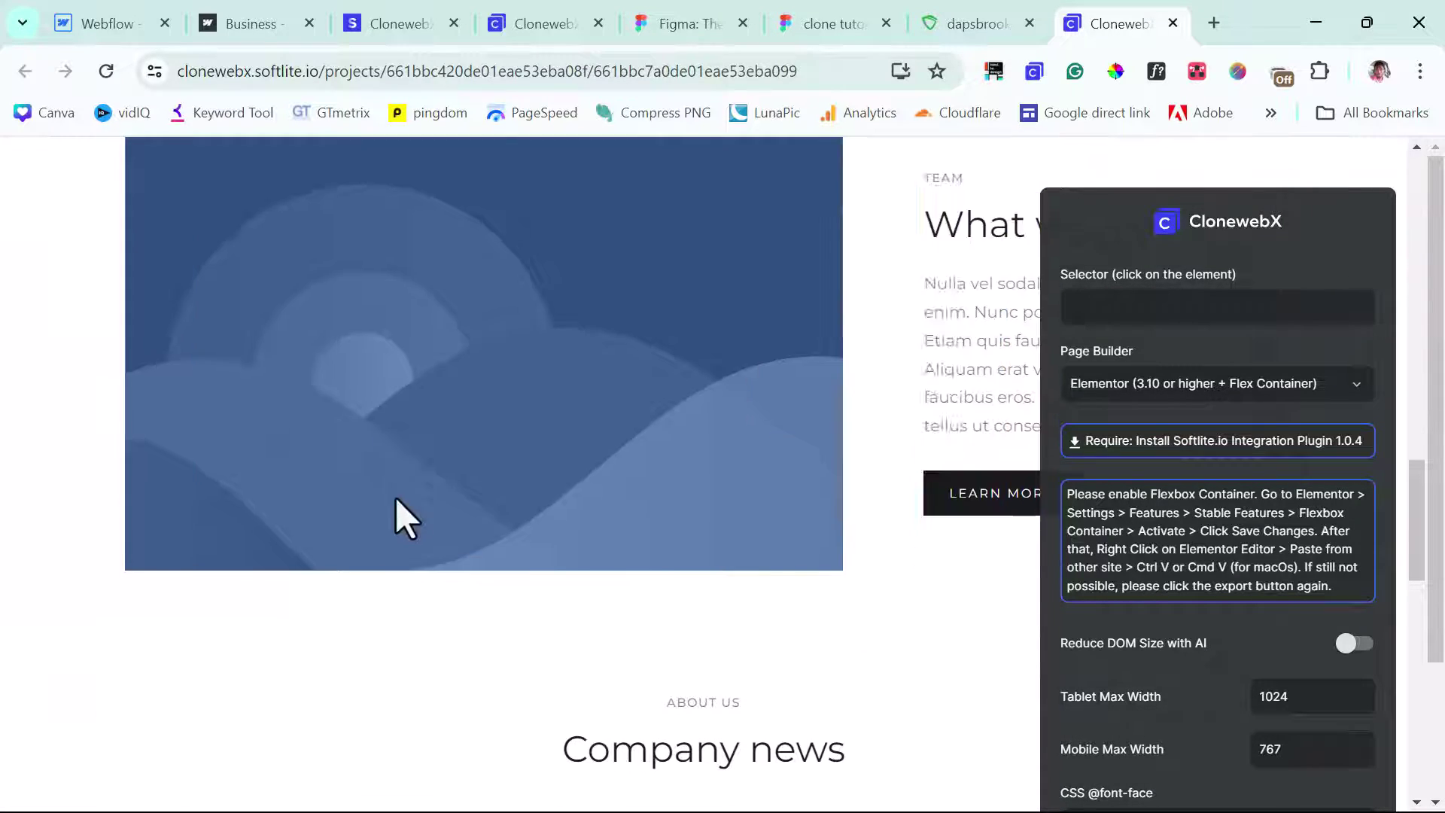
pyautogui.scroll(-5, 396, 499)
pyautogui.scroll(20, 429, 532)
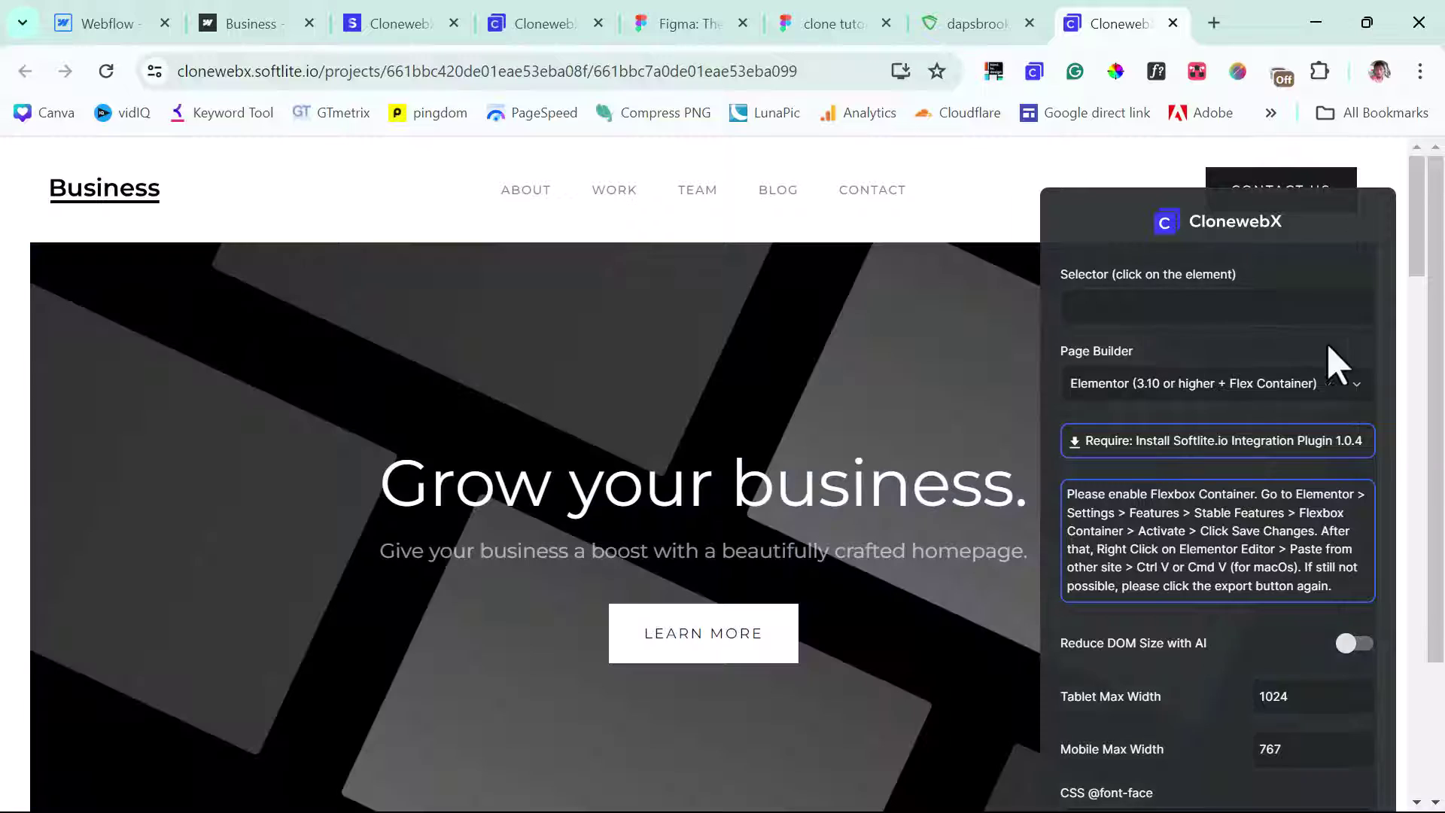
# Step: Review the available page builder export targets, keeping Elementor (3.10 or higher + Flex Container) selected
pyautogui.click(1270, 320)
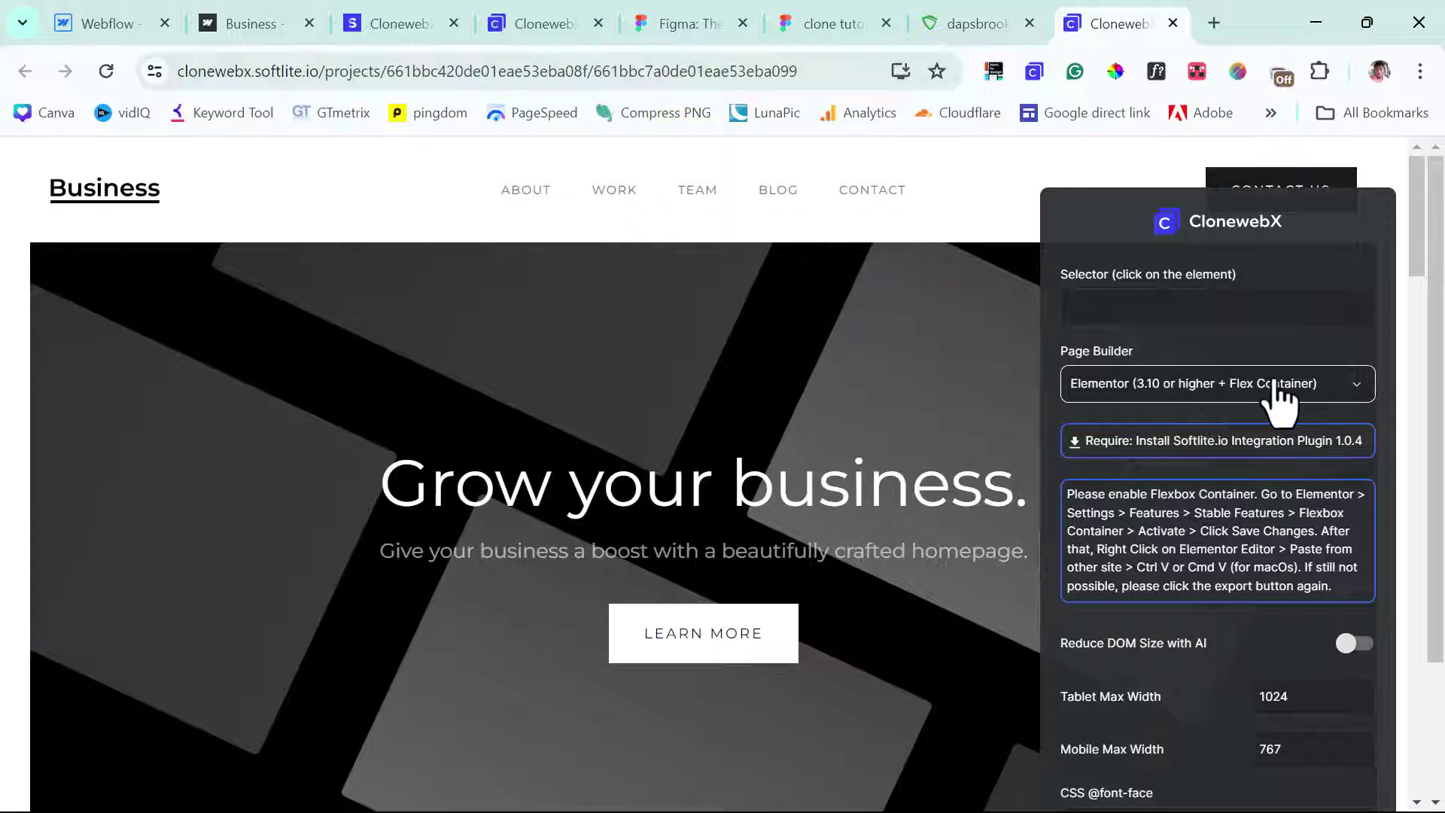
pyautogui.click(1206, 384)
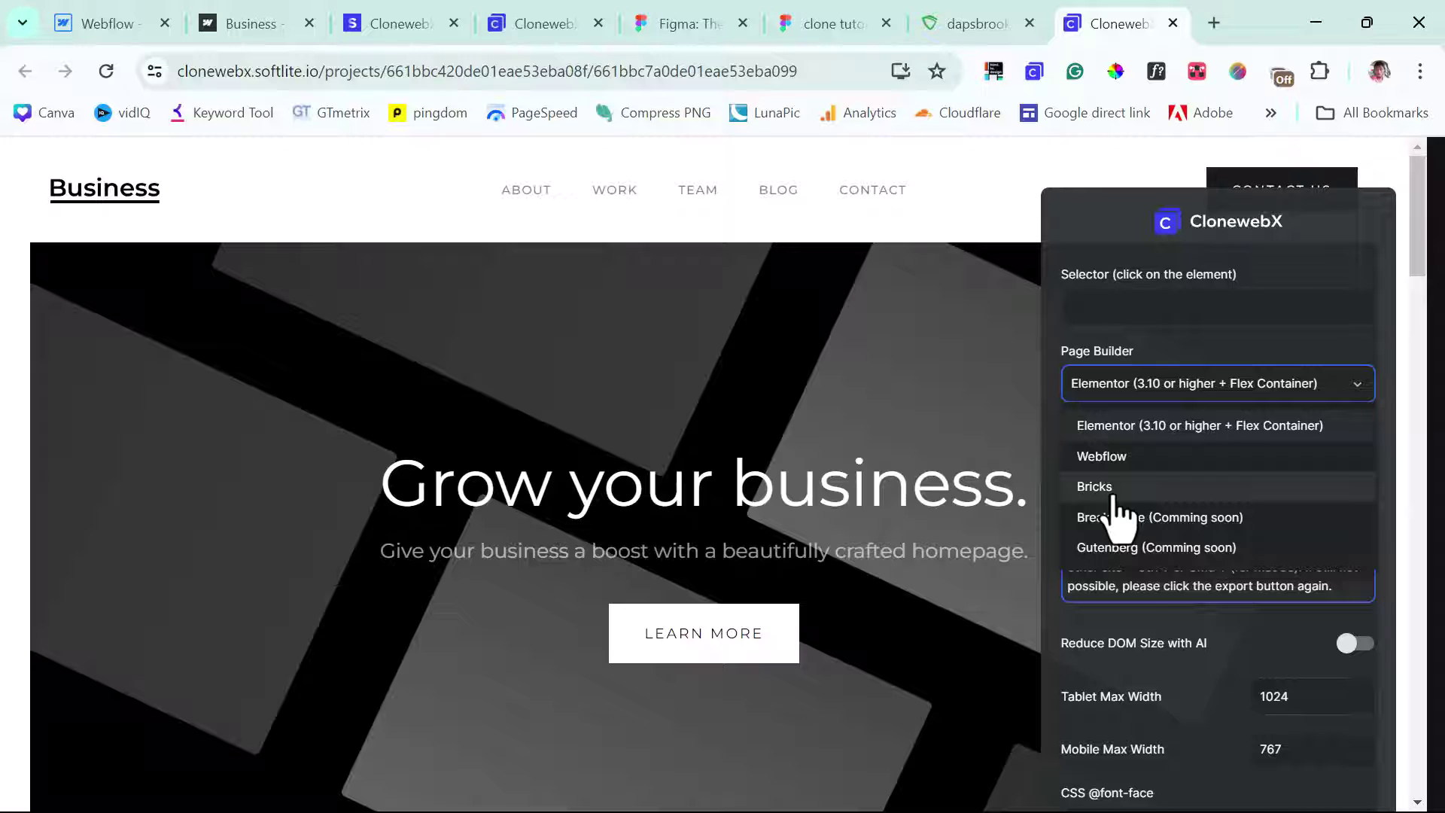
pyautogui.click(1119, 429)
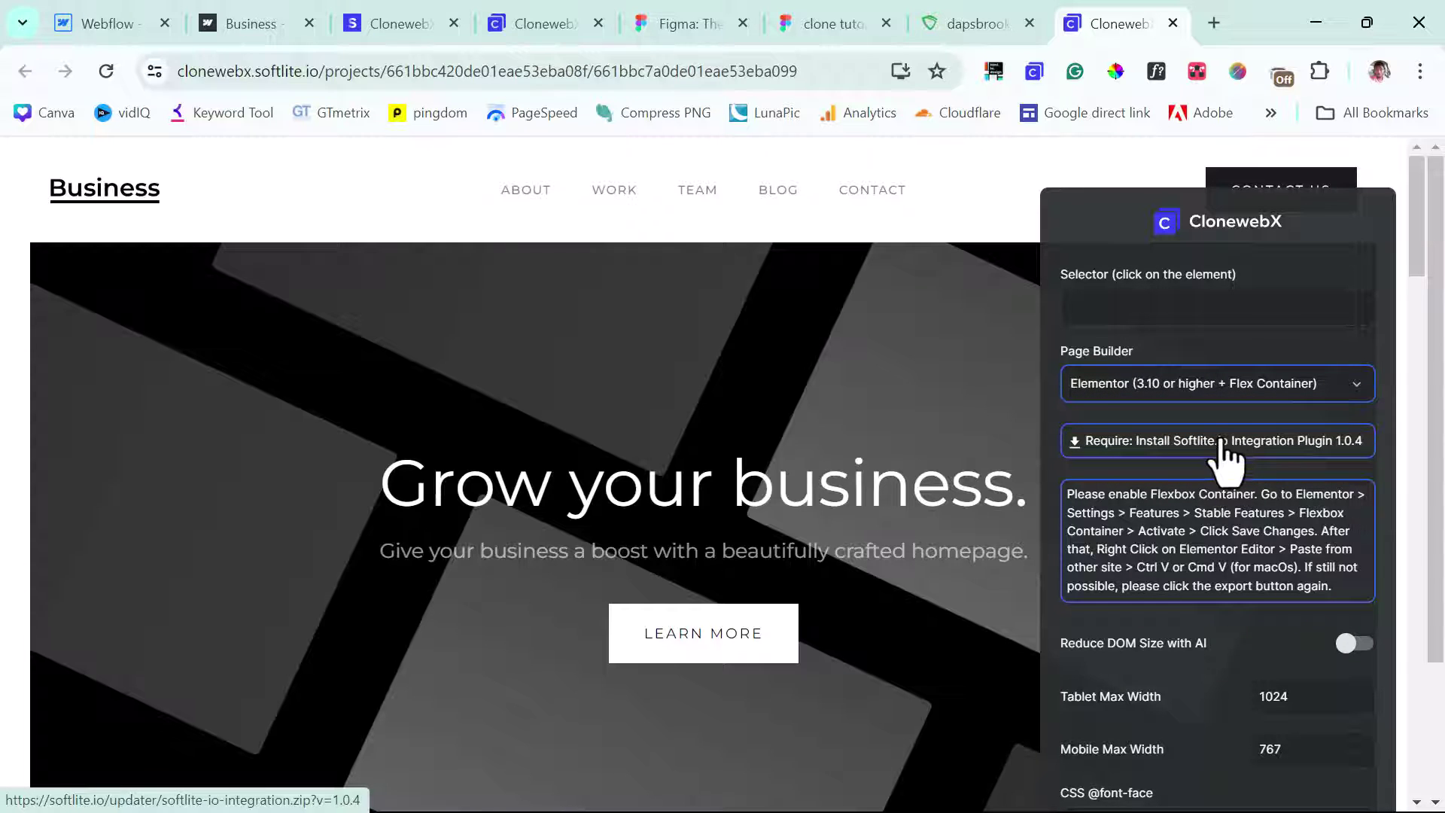
pyautogui.click(1142, 381)
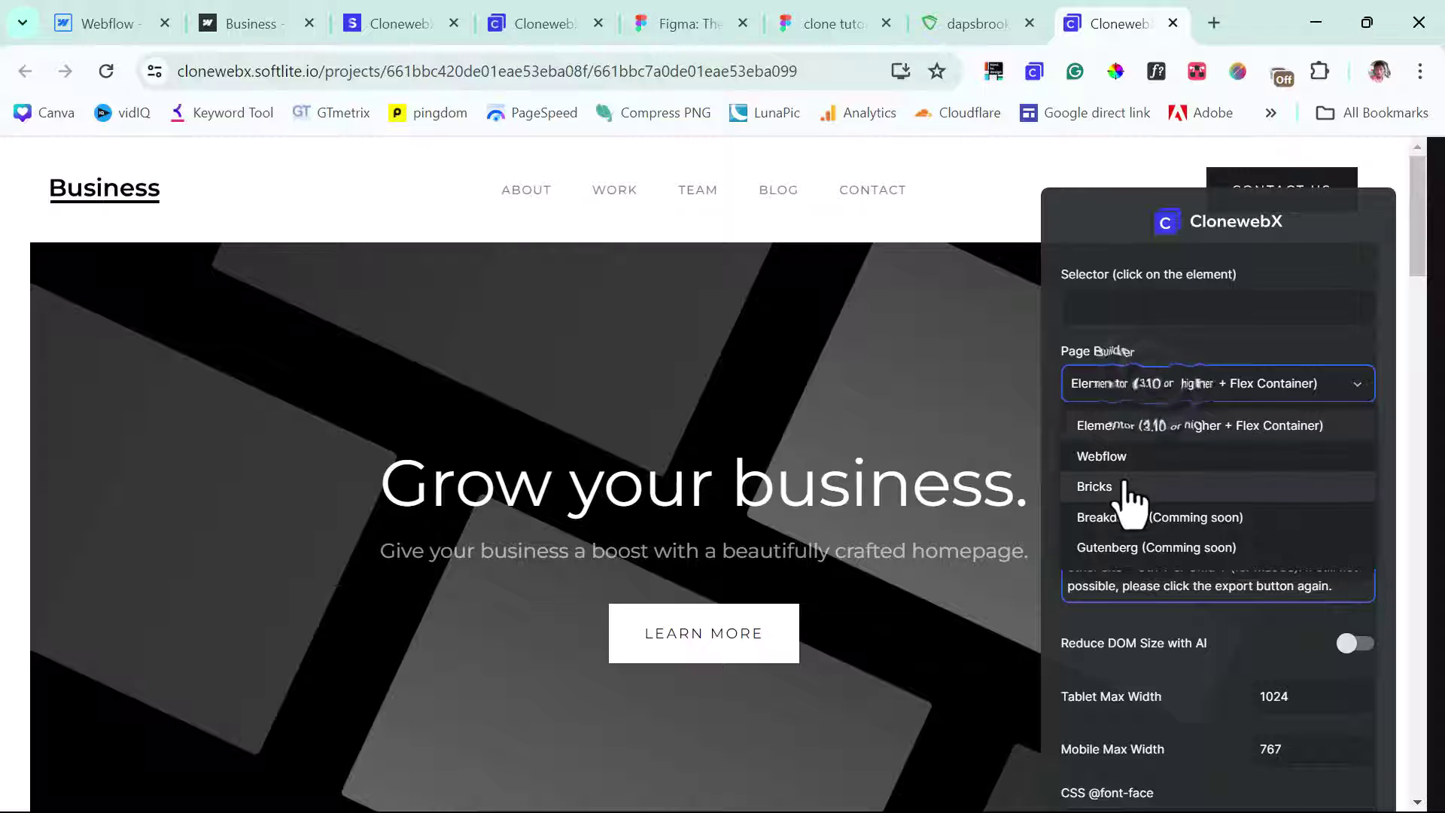
pyautogui.click(1117, 388)
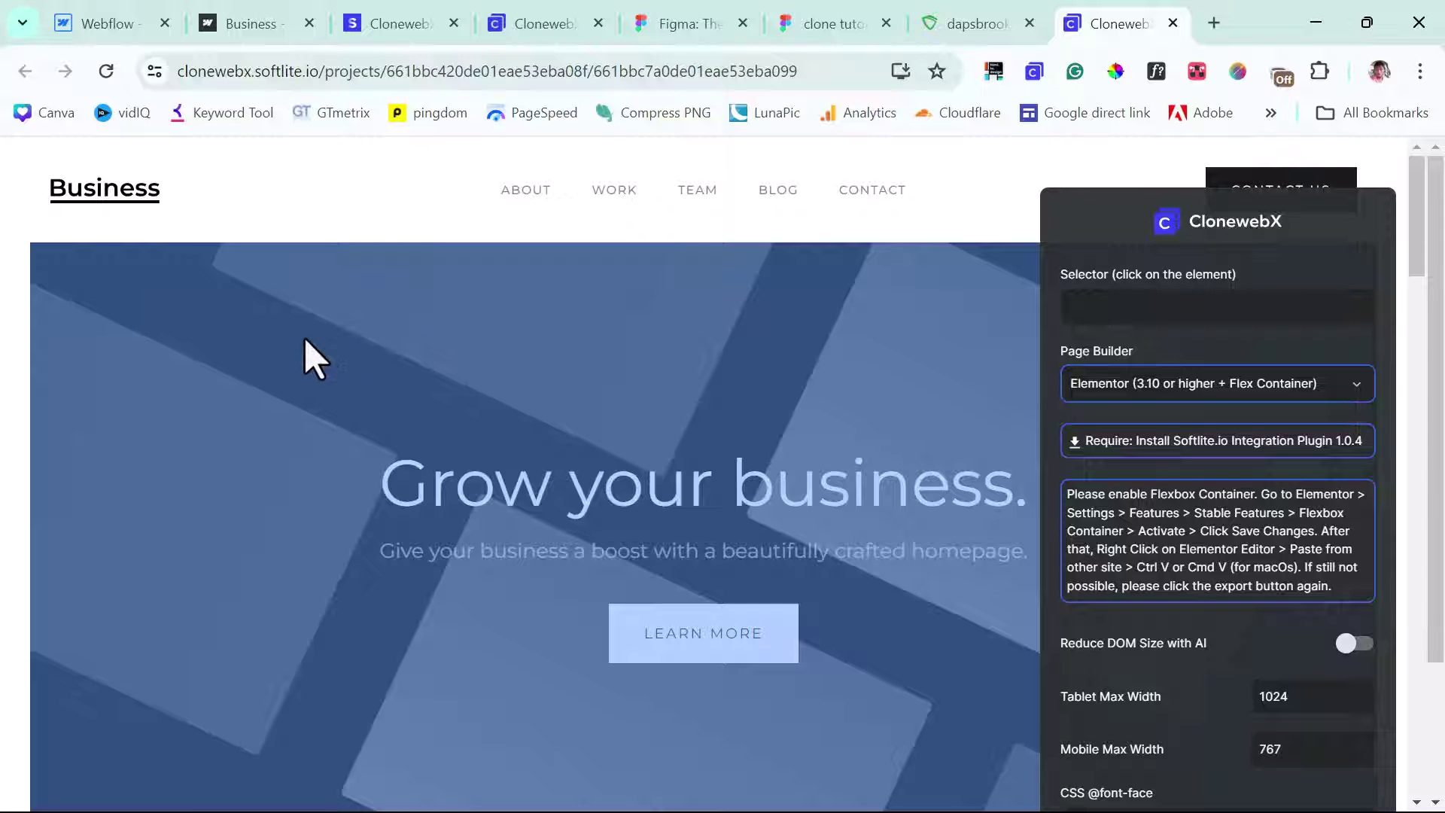
# Step: Check what the hero section's .intro-header selector covers by hiding it and showing it again
pyautogui.click(186, 365)
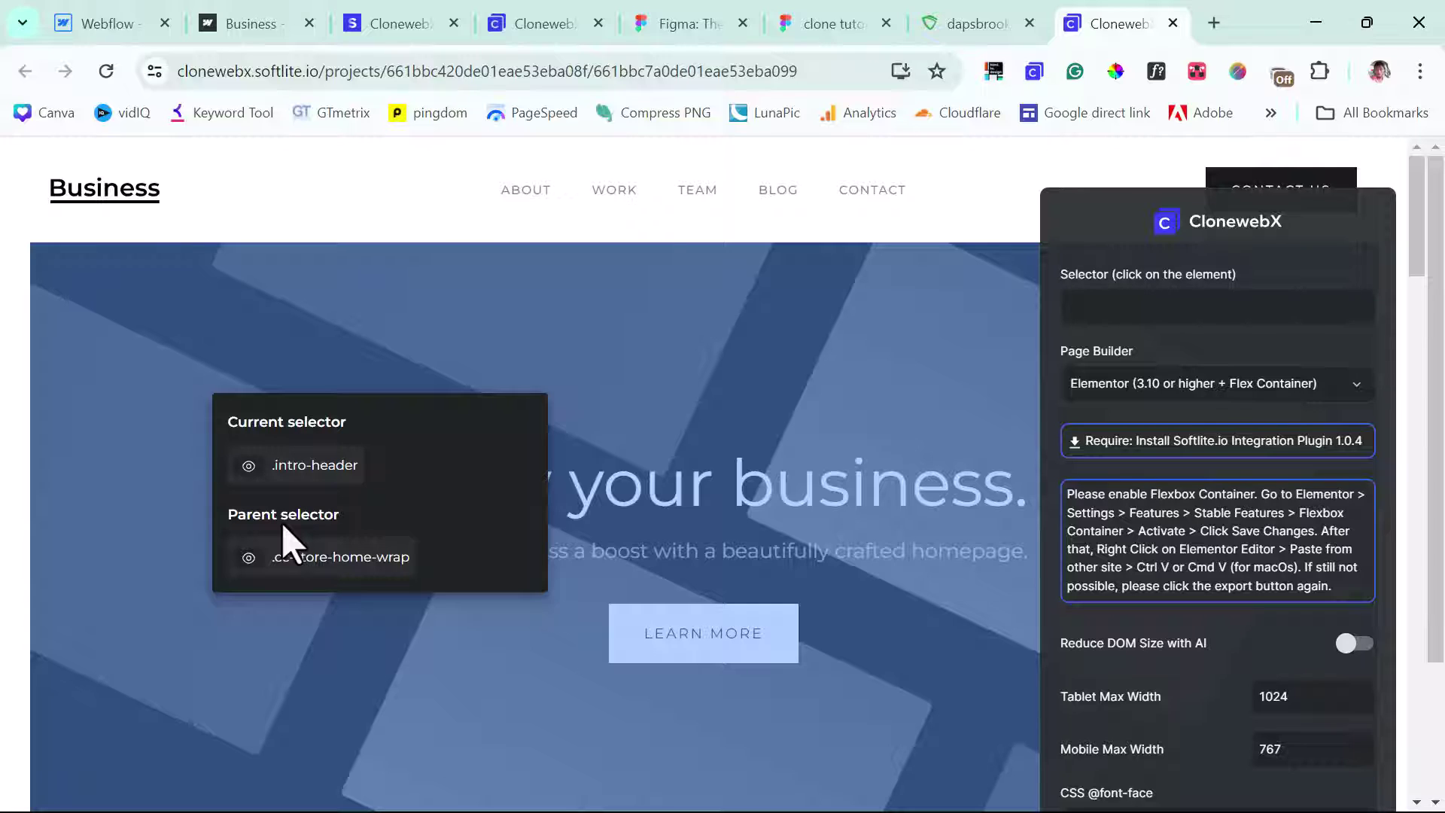
pyautogui.click(249, 466)
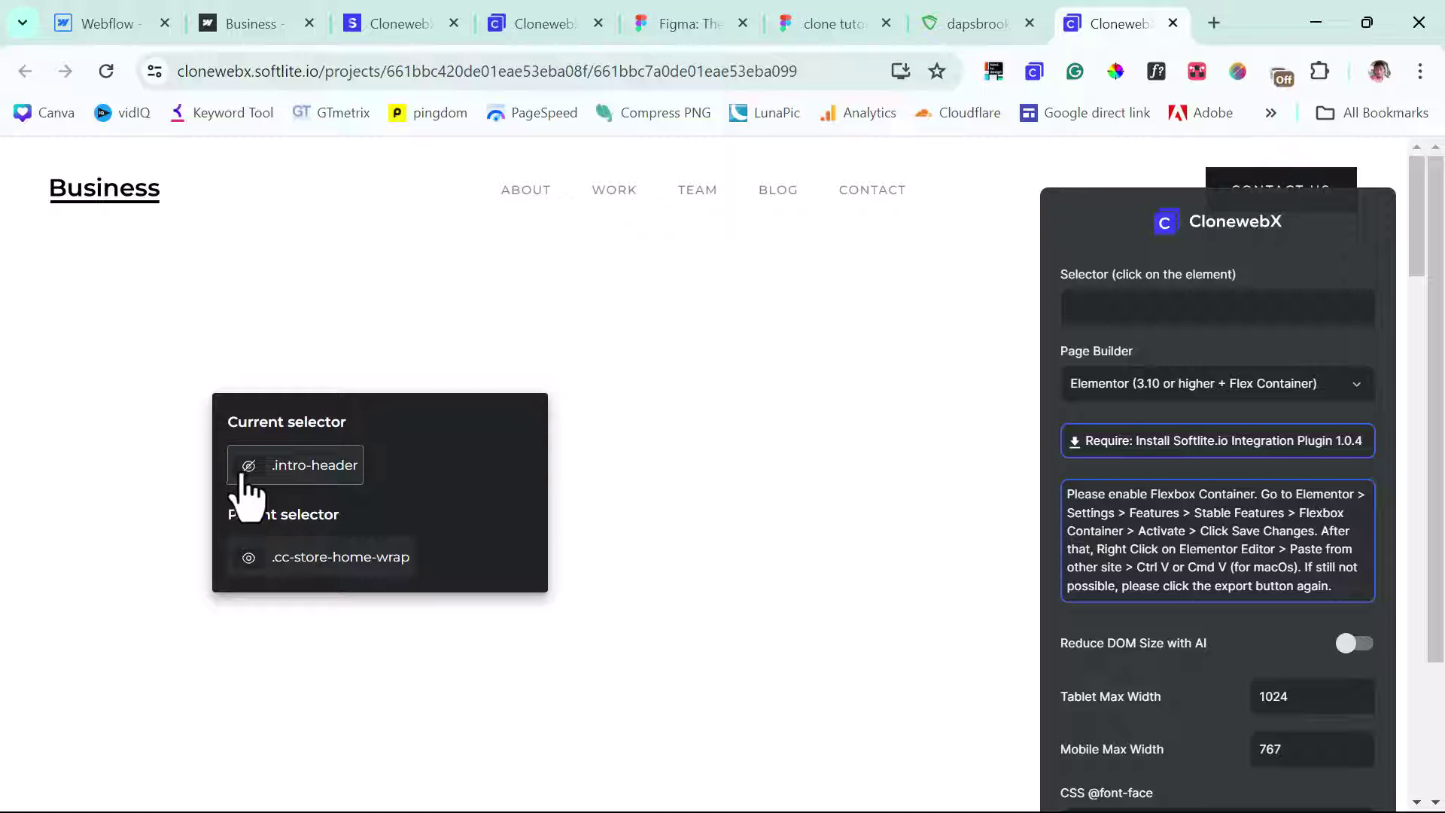
pyautogui.click(247, 469)
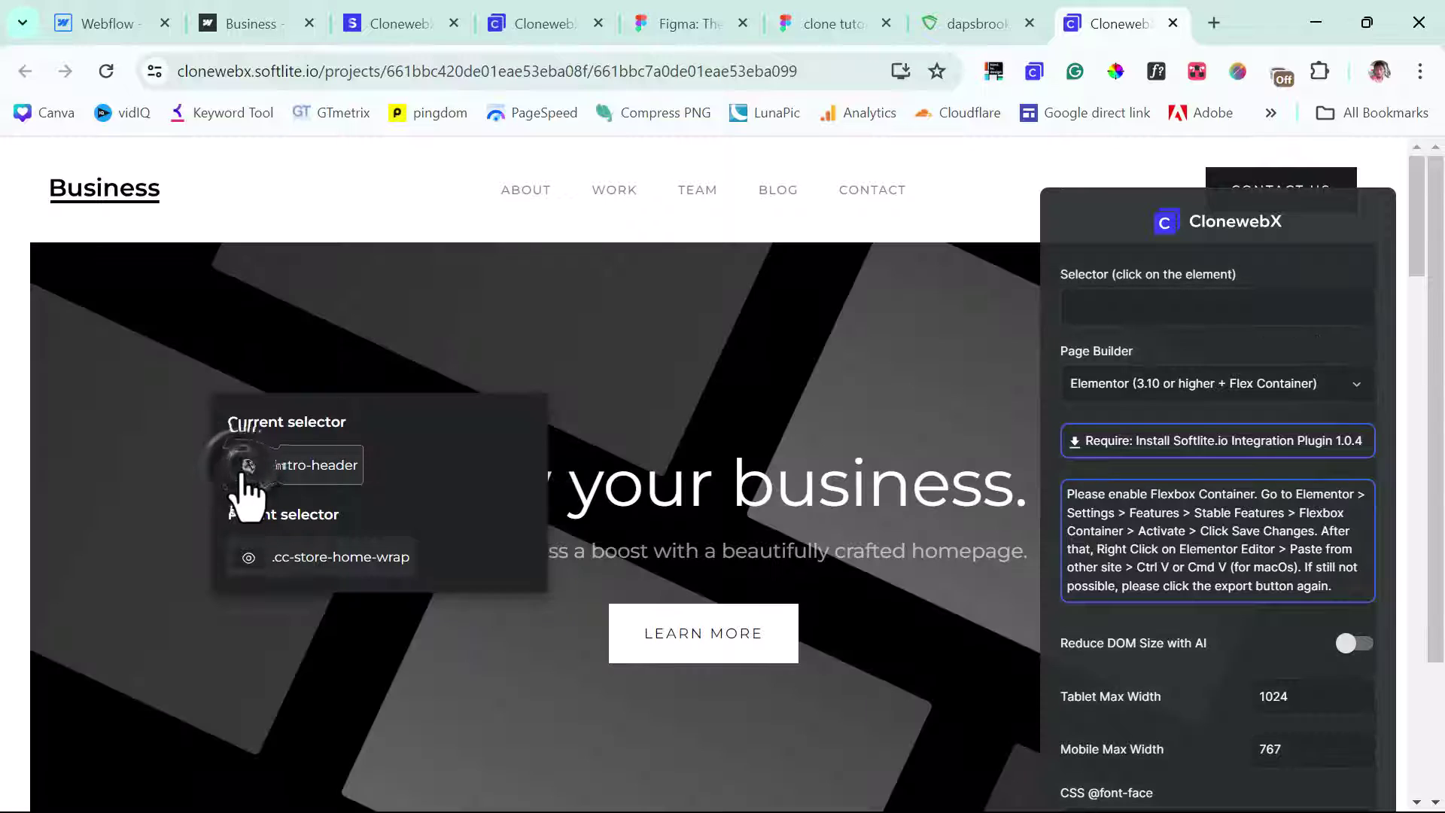
# Step: Check how much of the page the parent selector .cc-store-home-wrap covers, restore its visibility and choose it for export
pyautogui.click(248, 558)
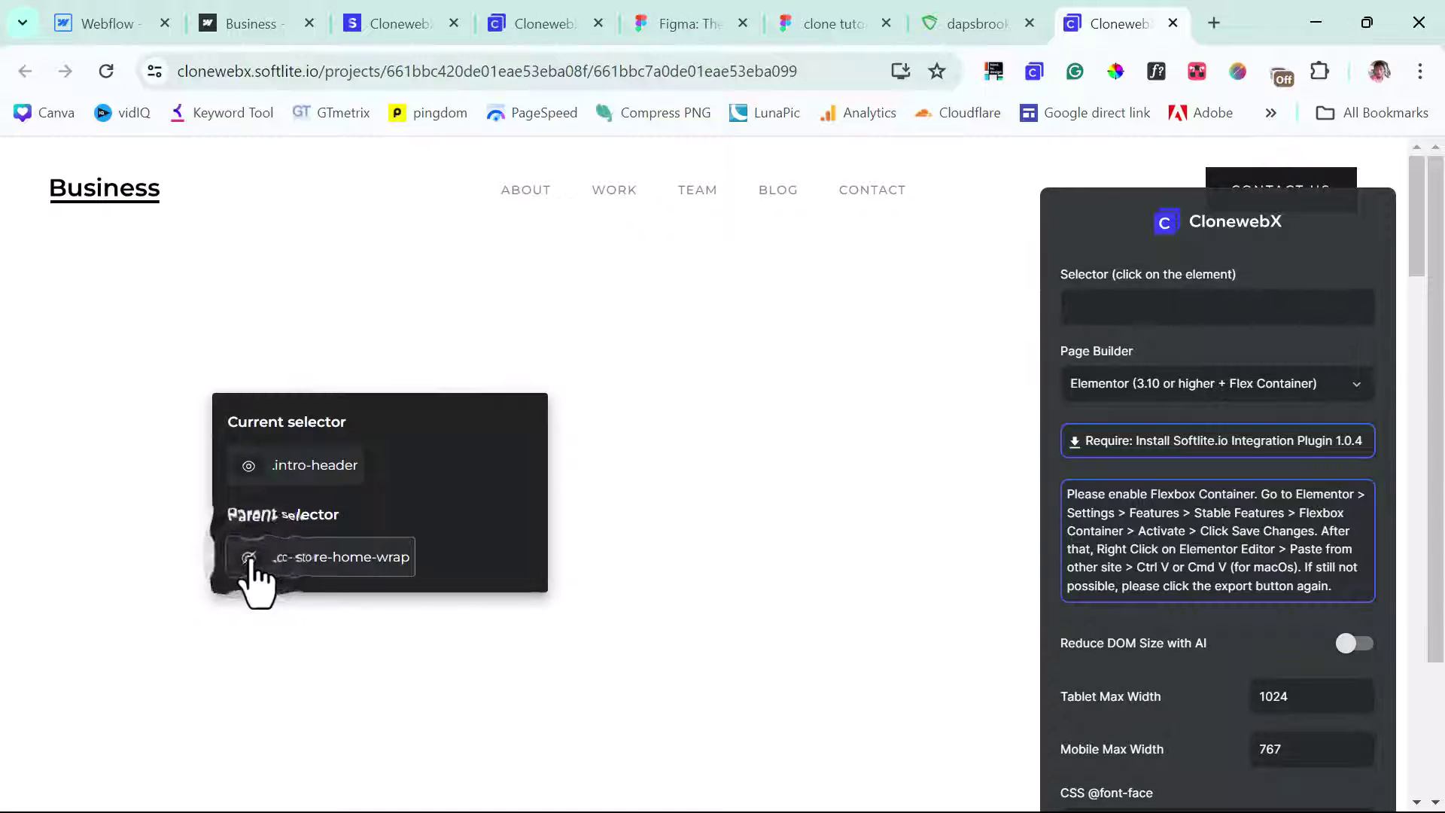
pyautogui.scroll(-10, 146, 548)
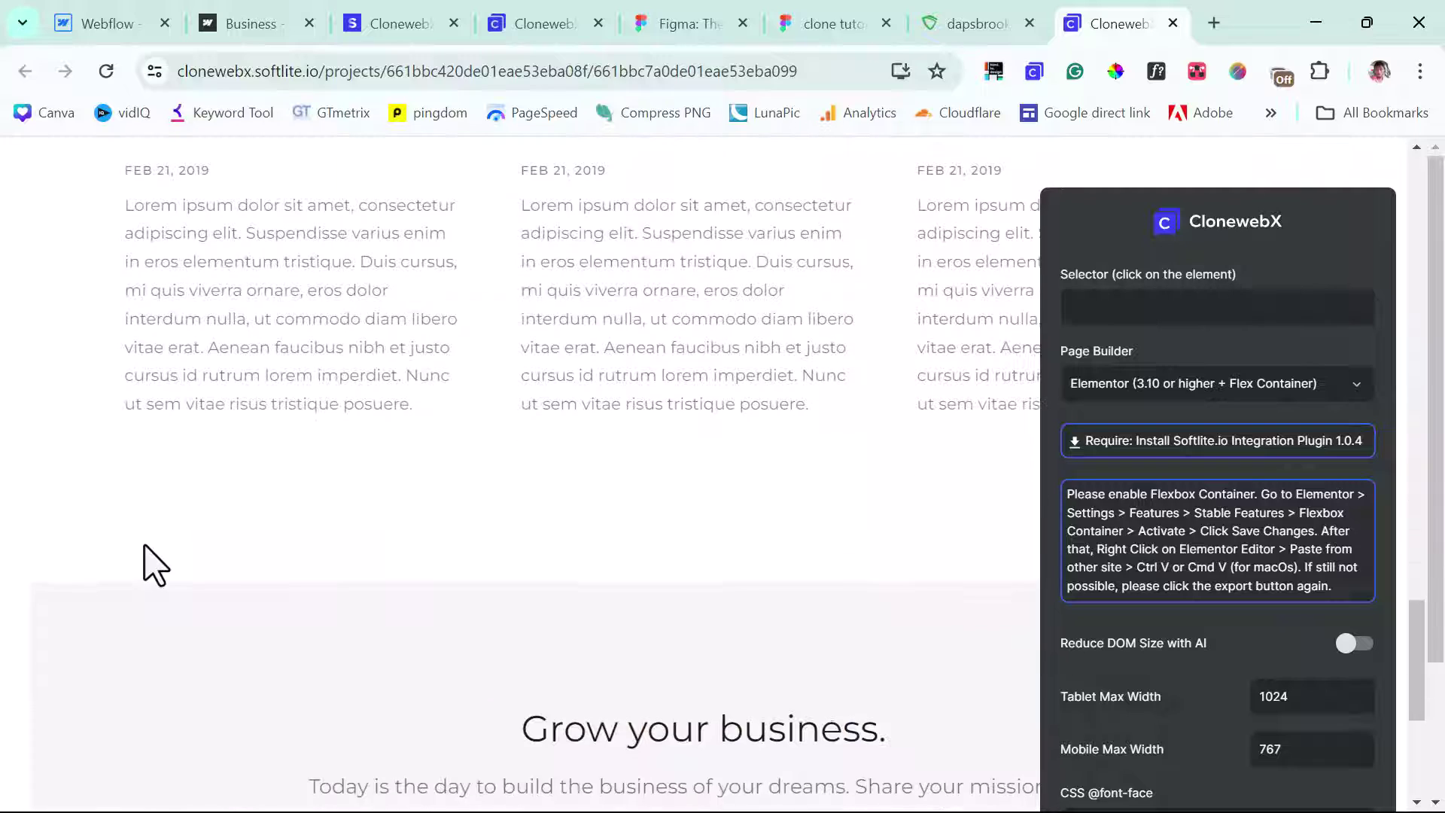
pyautogui.scroll(5, 146, 549)
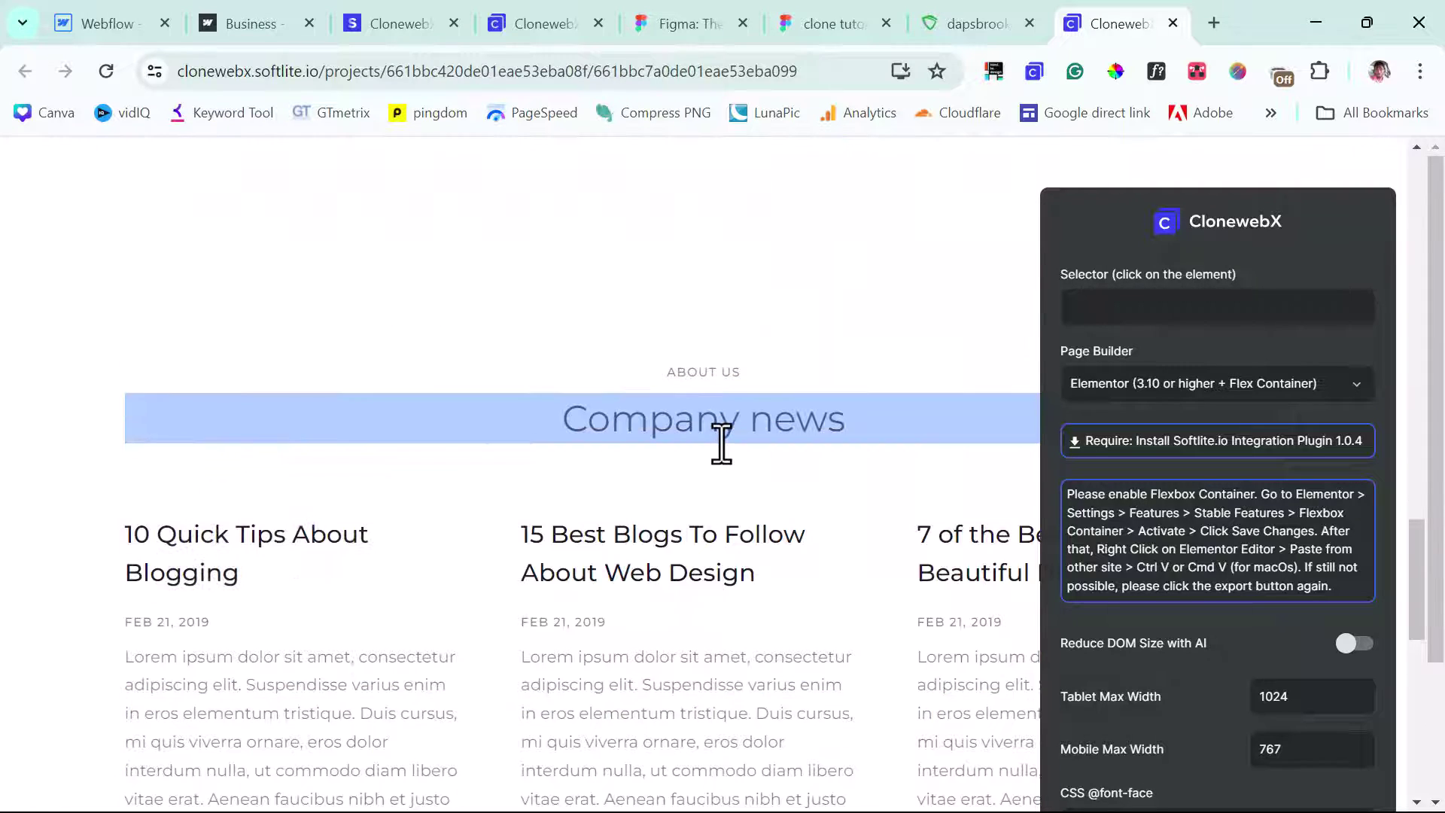
pyautogui.scroll(-8, 214, 606)
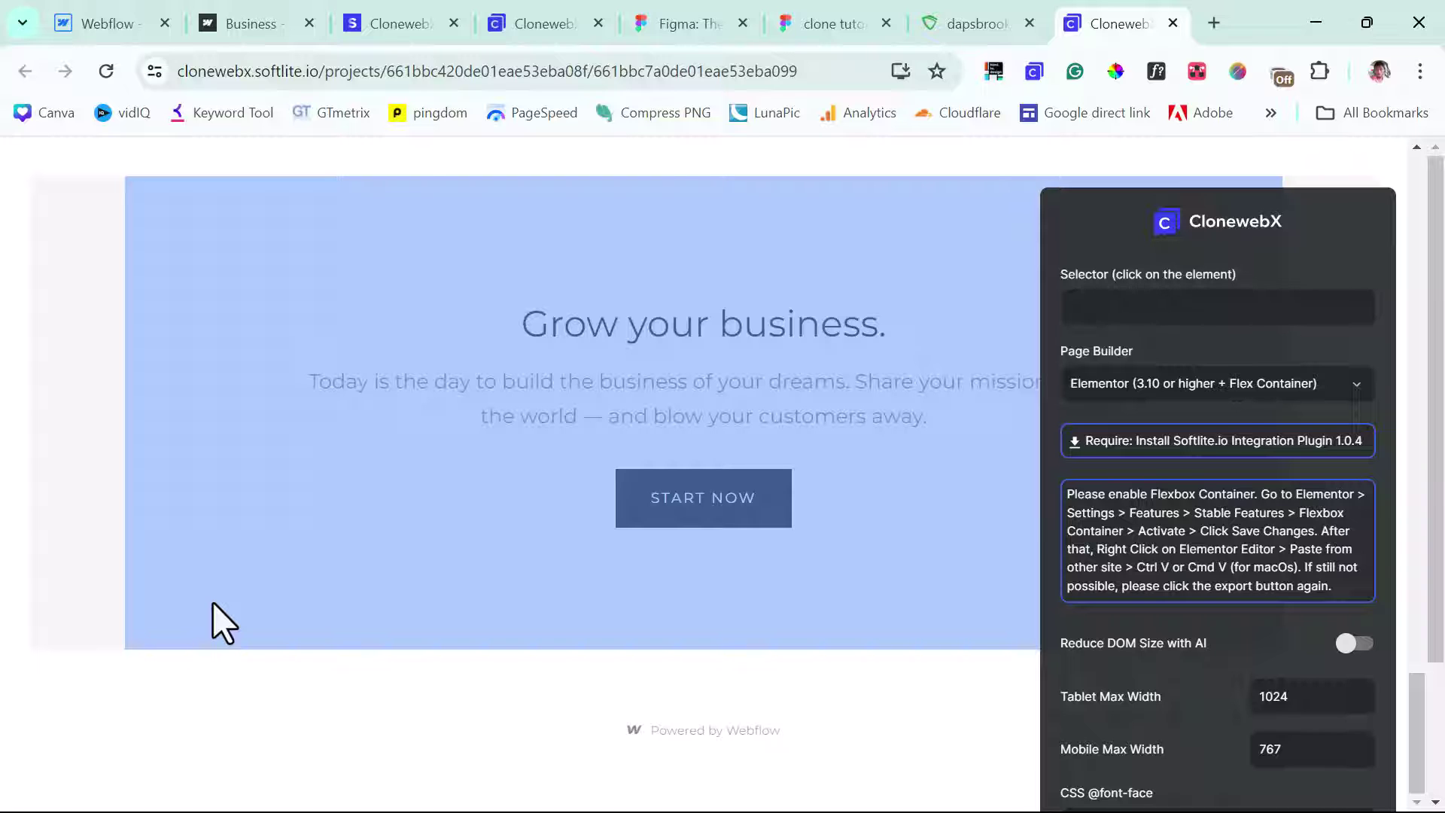
pyautogui.scroll(12, 212, 603)
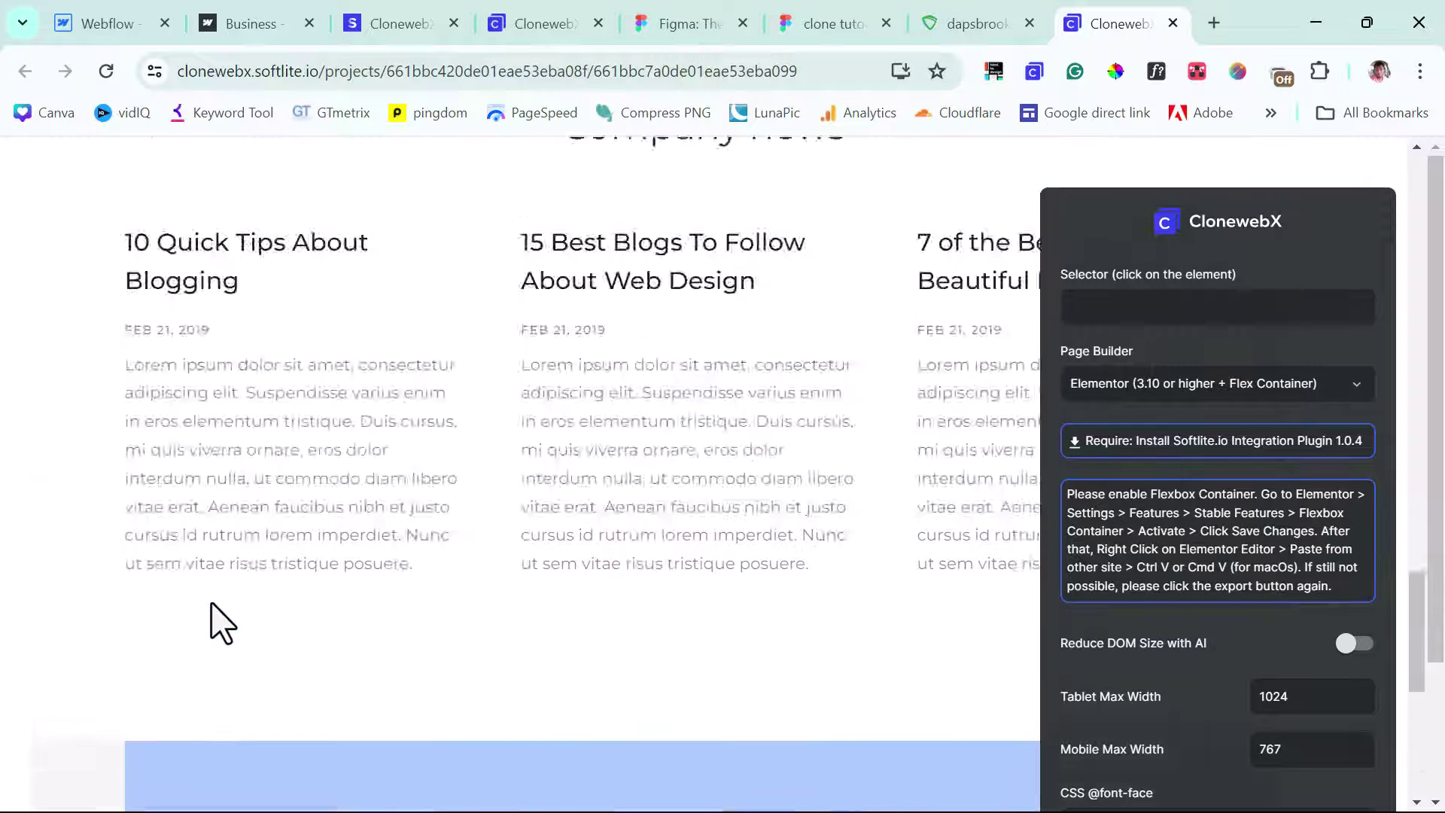
pyautogui.scroll(3, 211, 602)
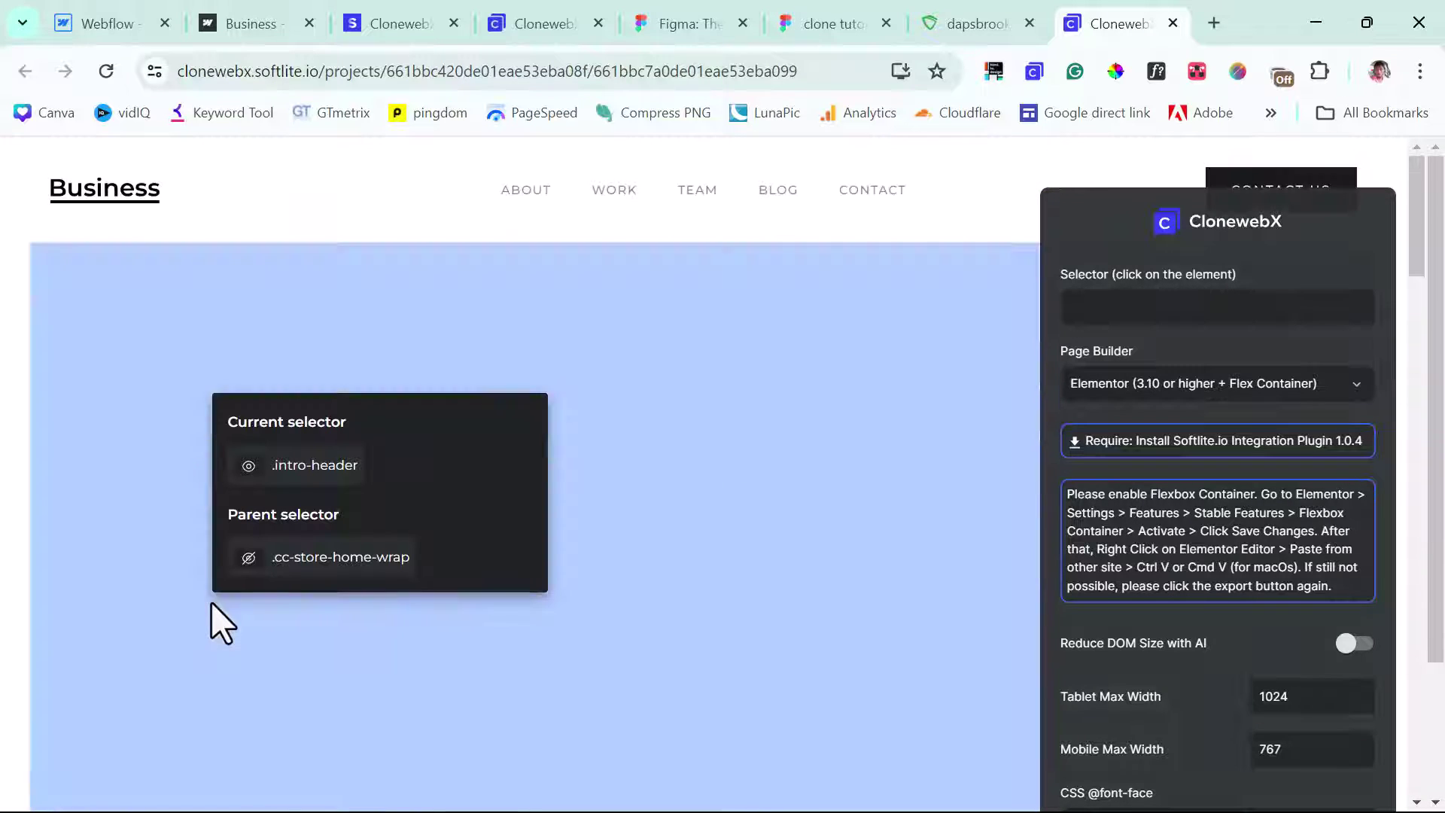
pyautogui.click(247, 558)
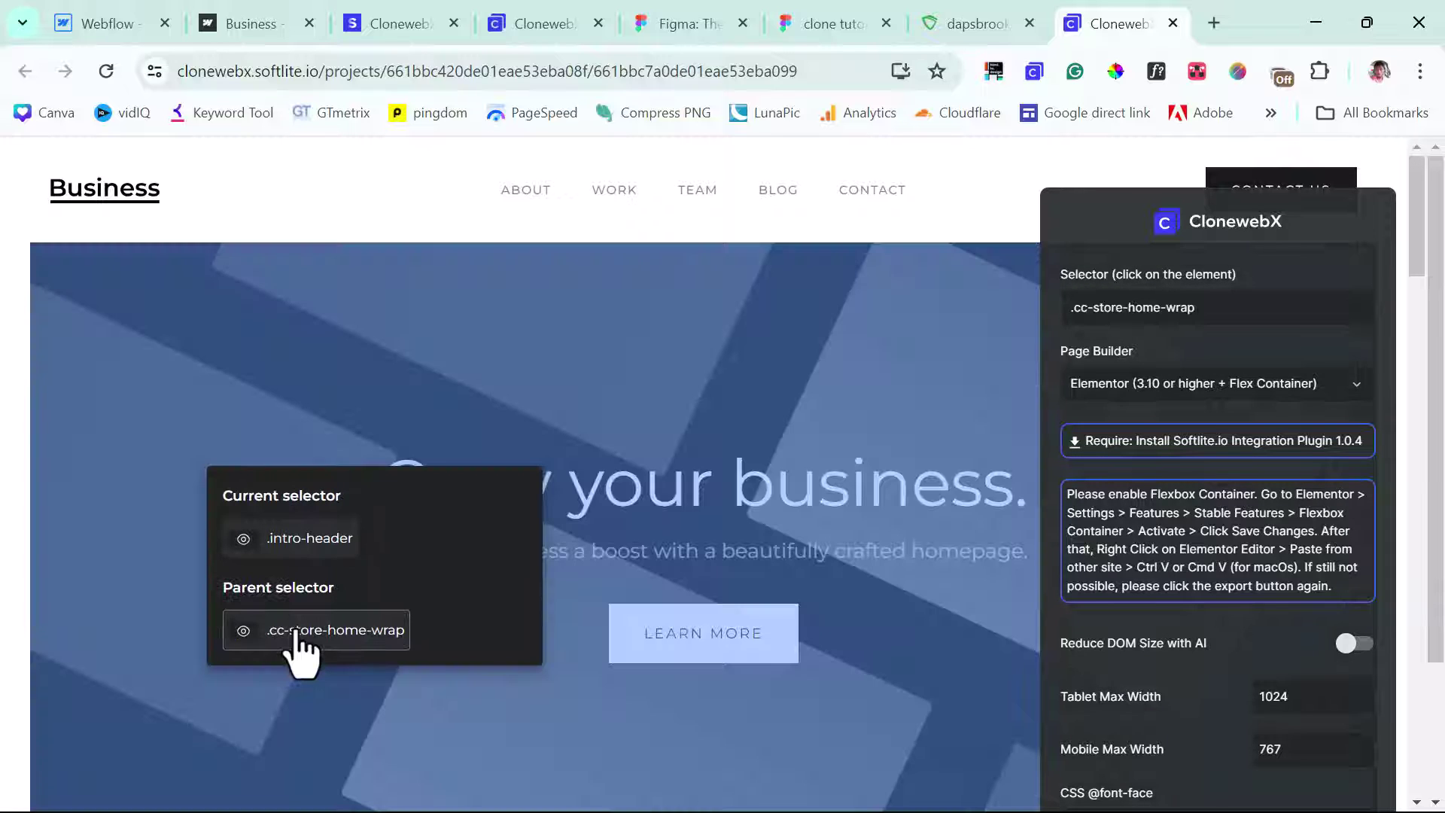
pyautogui.click(297, 632)
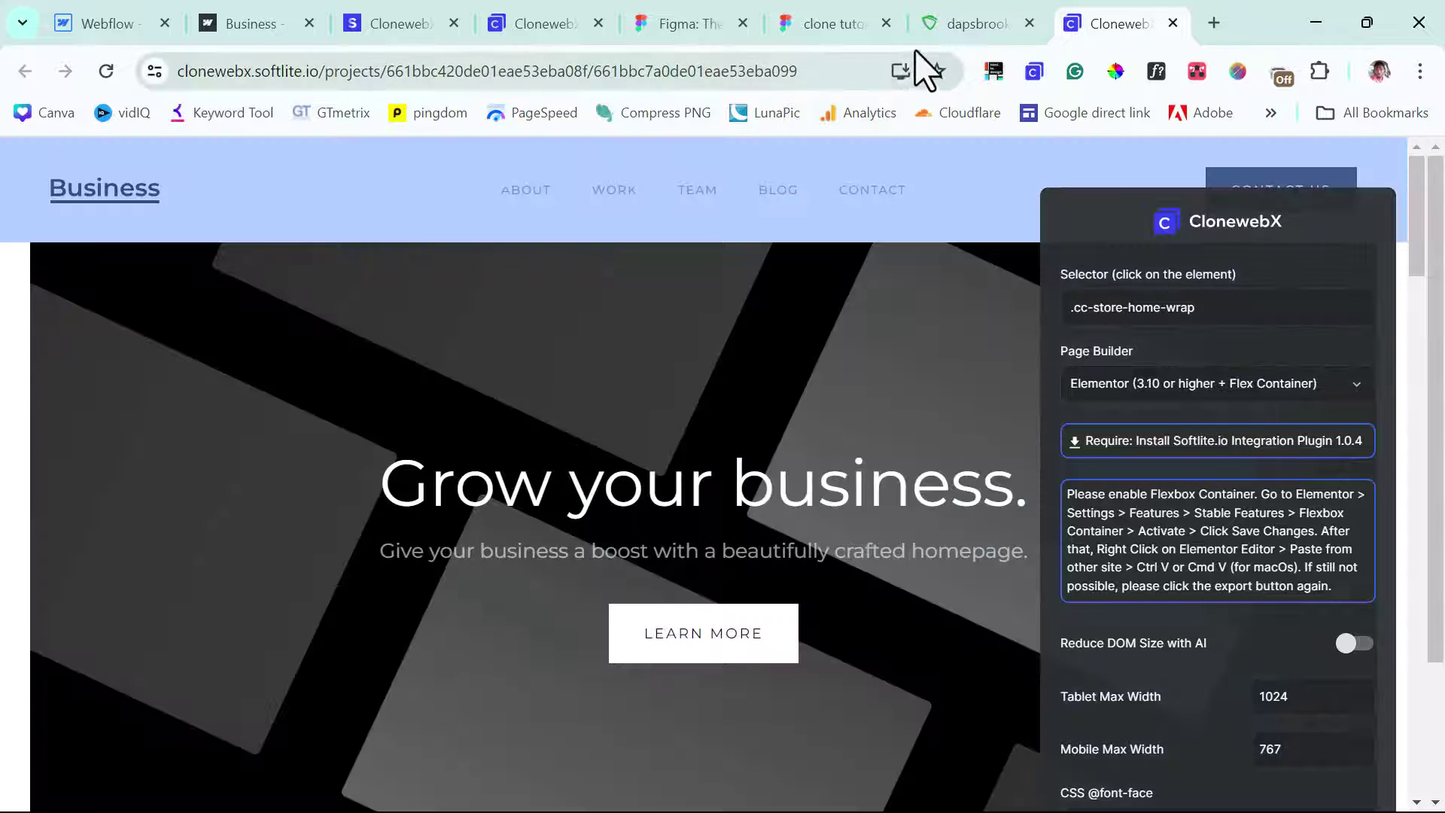
# Step: Switch to the dapsbrook.com WordPress site and review its installed plugins for Elementor and SoftLite.io Integration
pyautogui.click(965, 25)
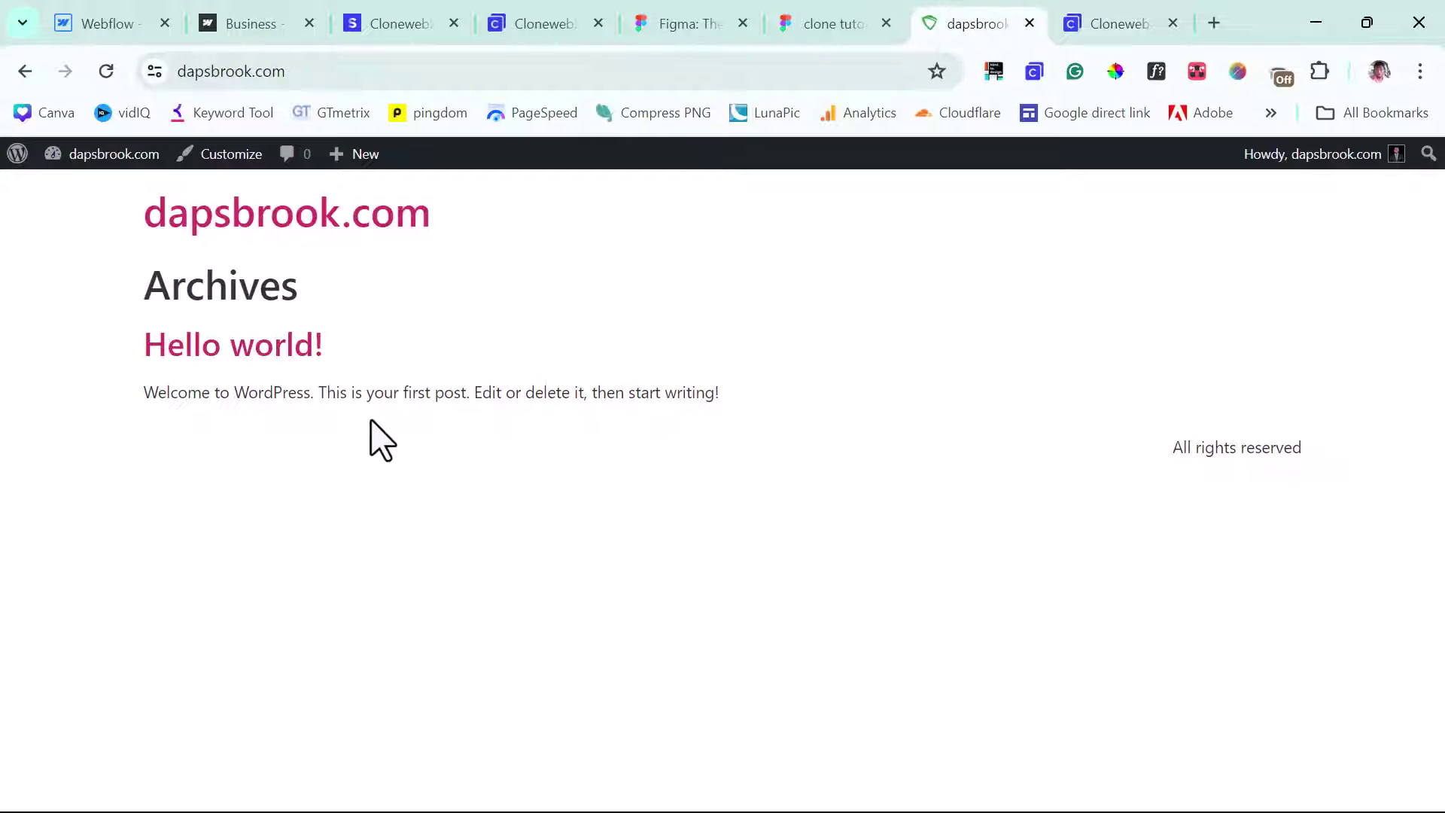
pyautogui.moveTo(85, 159)
pyautogui.click(79, 190)
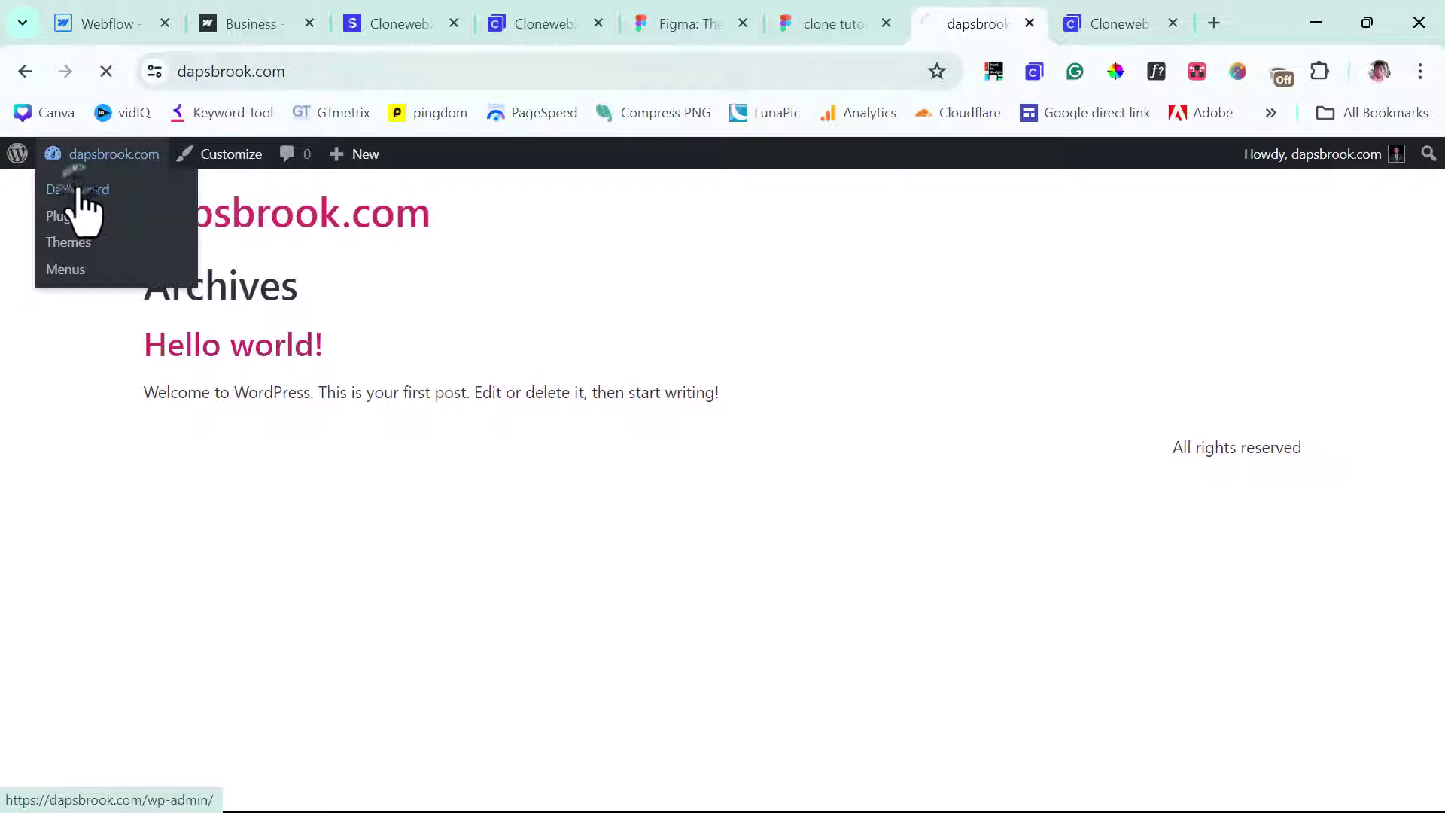
pyautogui.moveTo(60, 623)
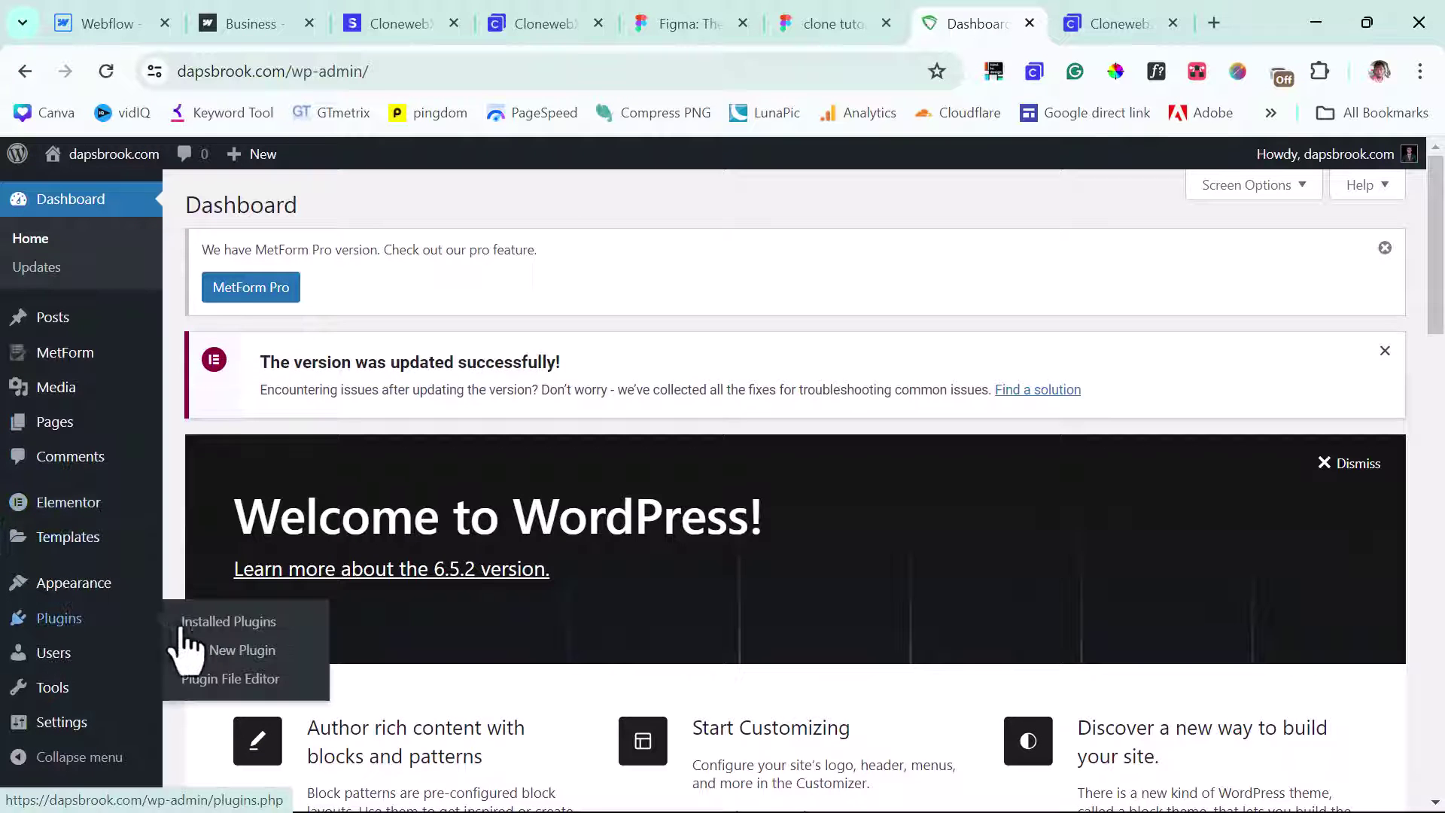
pyautogui.click(223, 623)
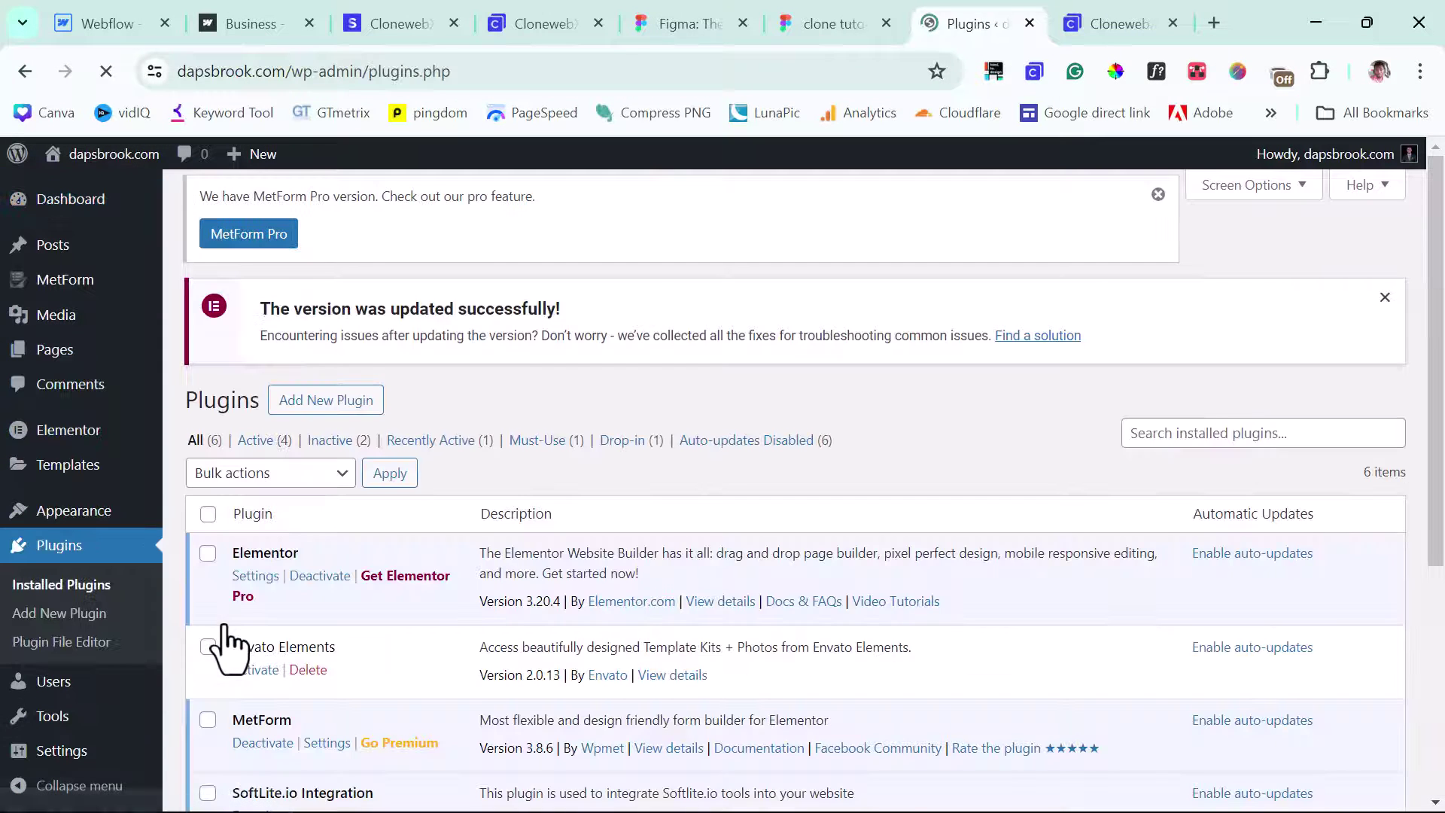
pyautogui.scroll(-3, 510, 526)
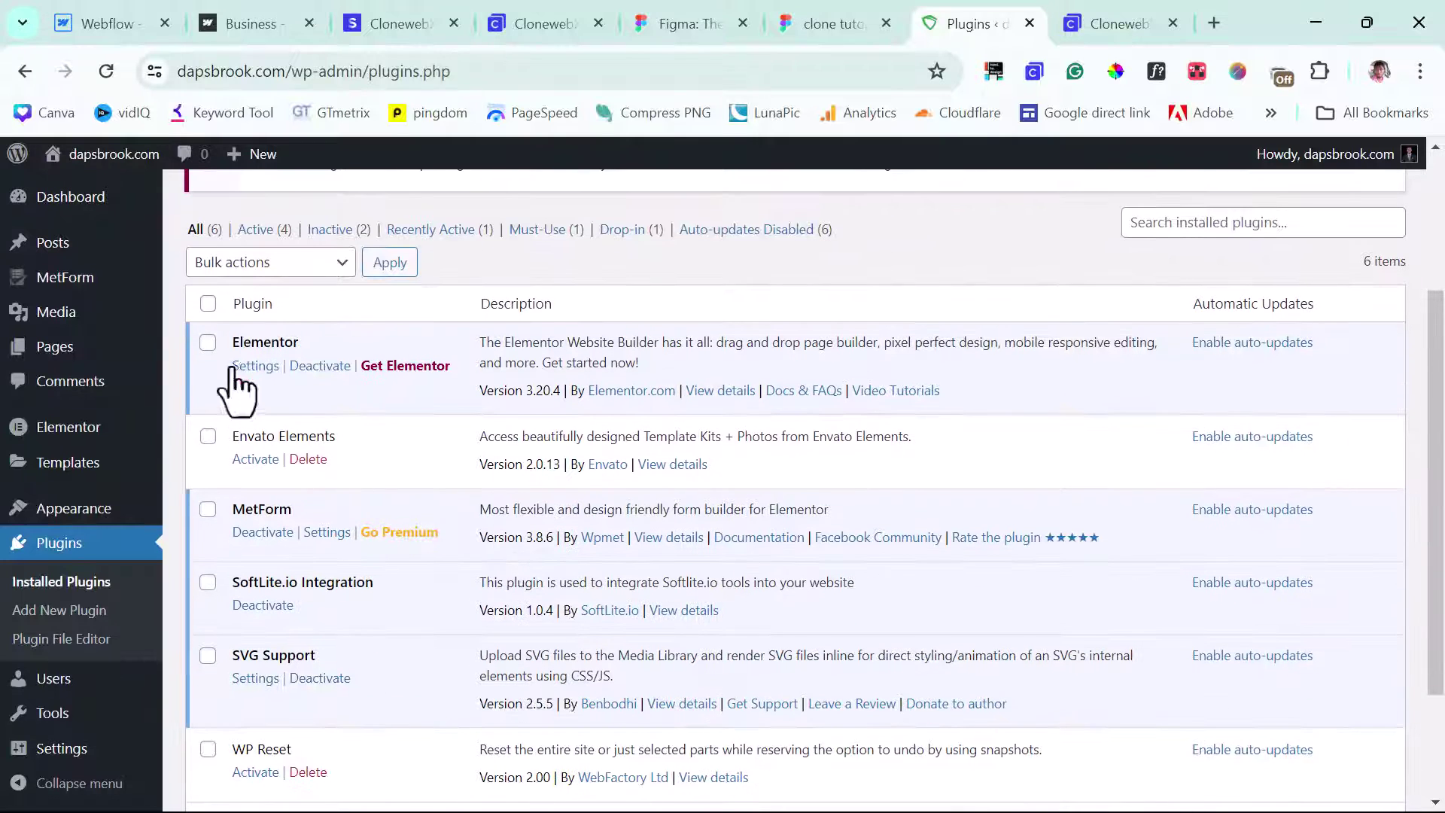
pyautogui.scroll(-2, 365, 437)
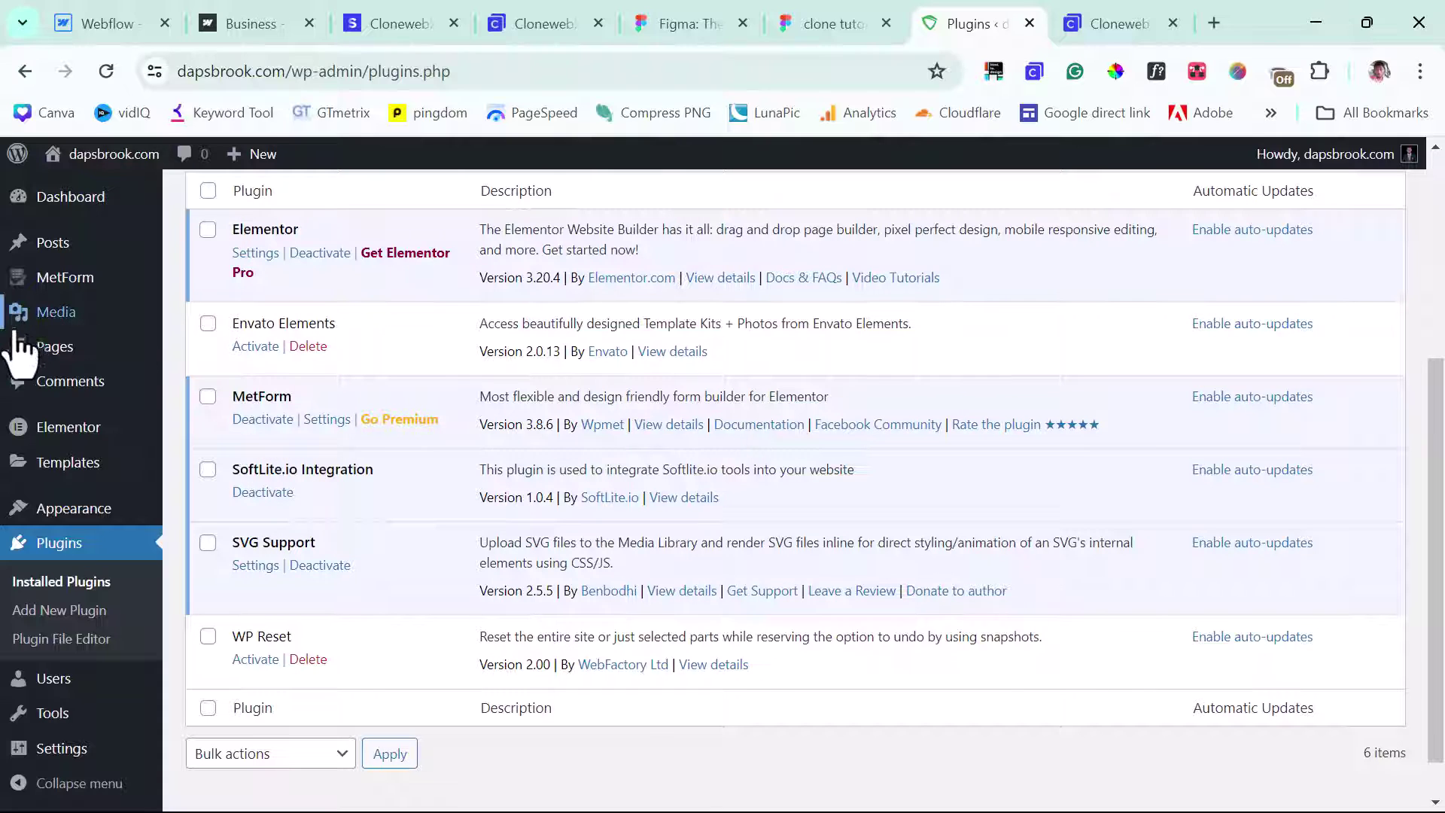
# Step: Add a new WordPress page titled "Test" and open it for editing with Elementor
pyautogui.moveTo(42, 352)
pyautogui.click(227, 378)
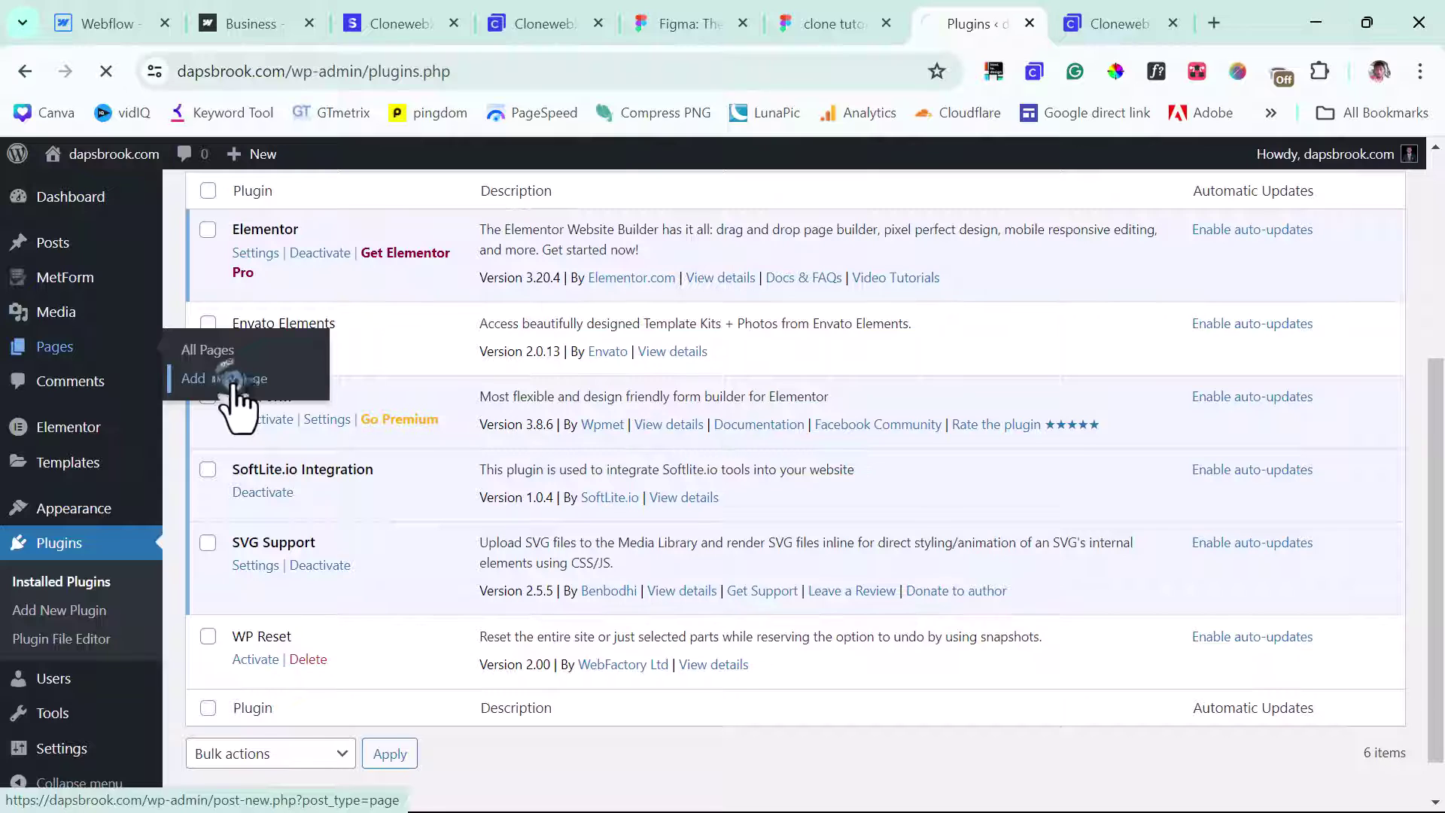
pyautogui.write('Test')
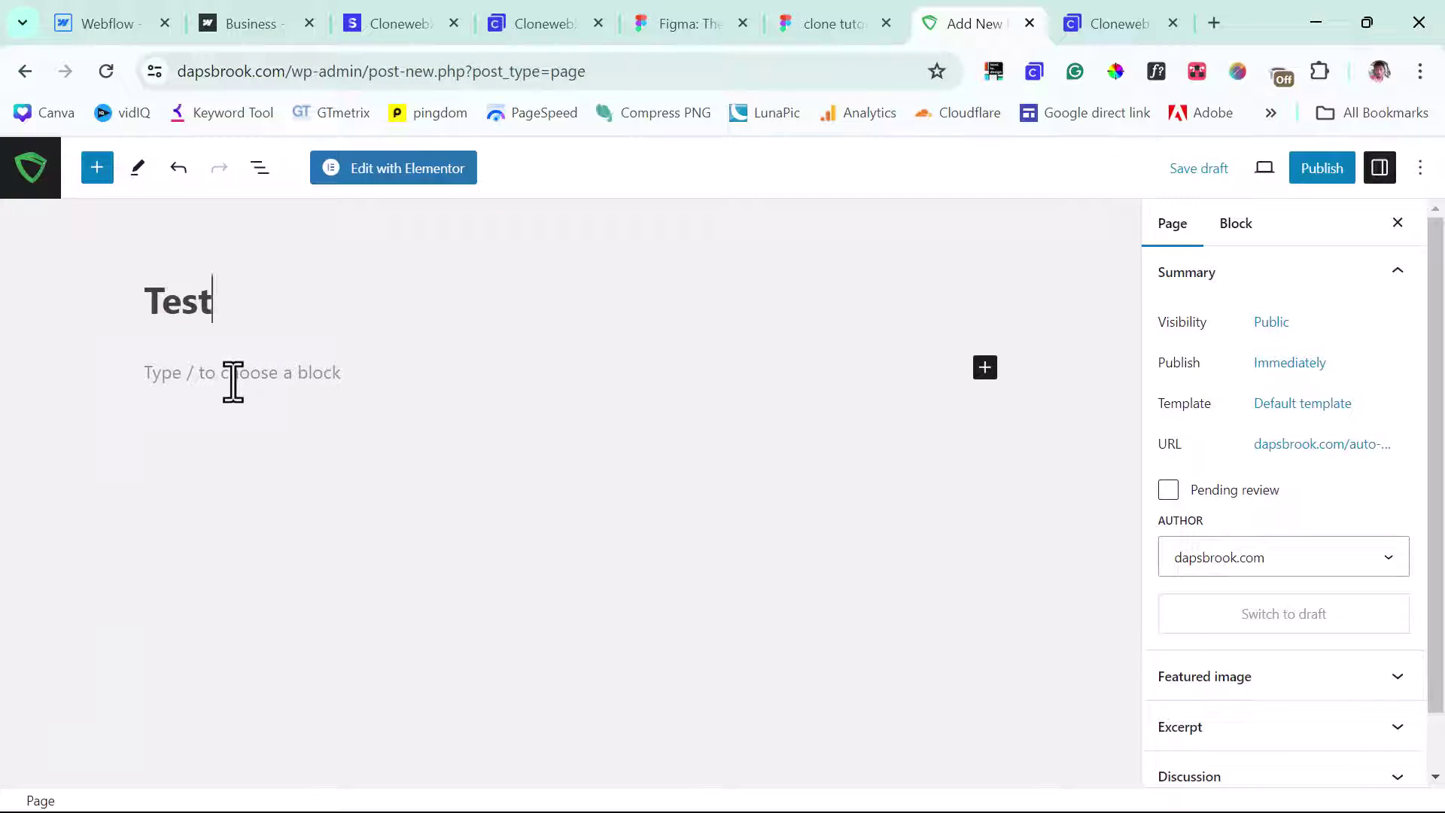
pyautogui.click(406, 177)
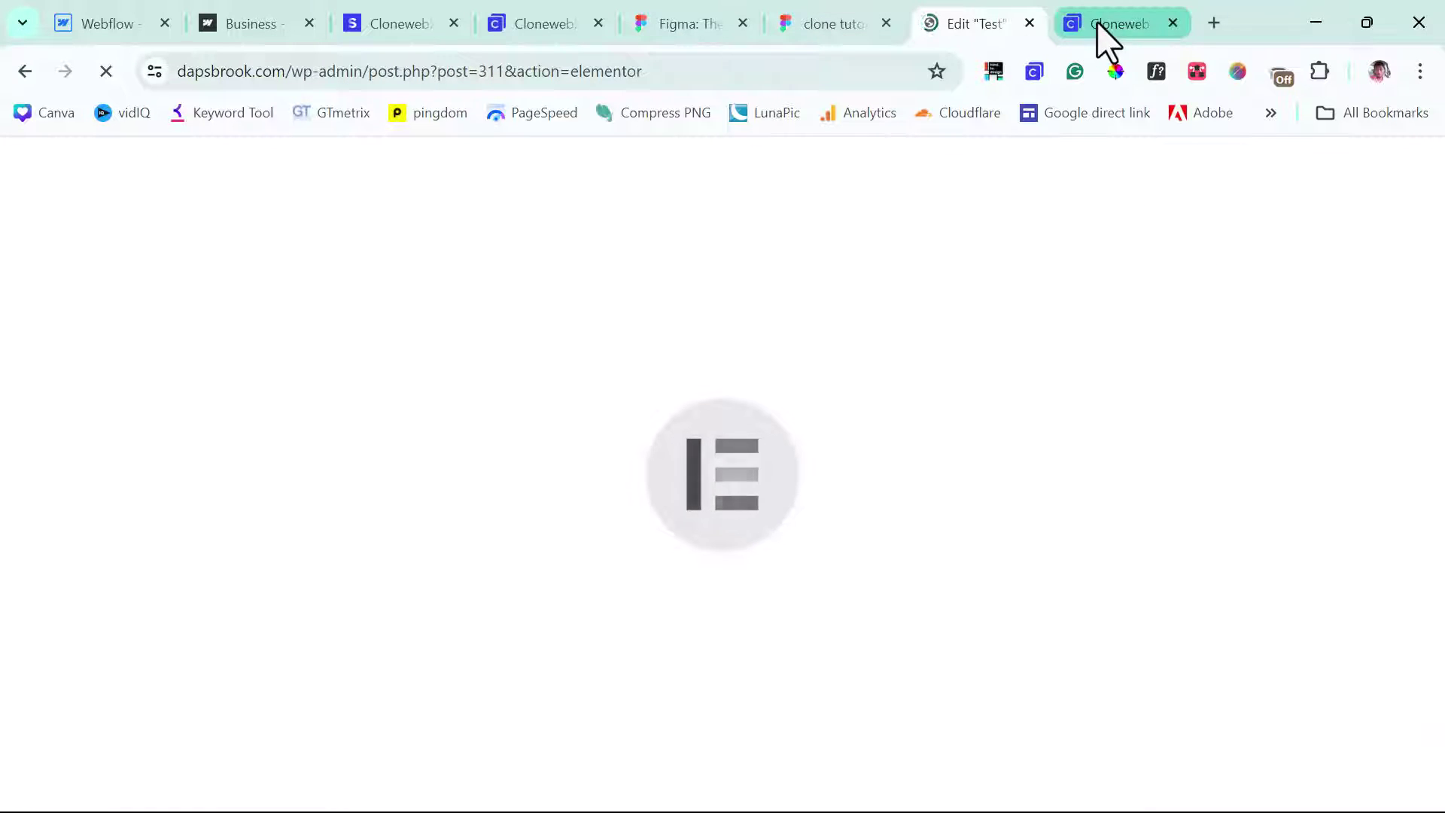
# Step: Switch back to ClonewebX and export the chosen .cc-store-home-wrap section in Elementor format to the clipboard
pyautogui.click(1096, 21)
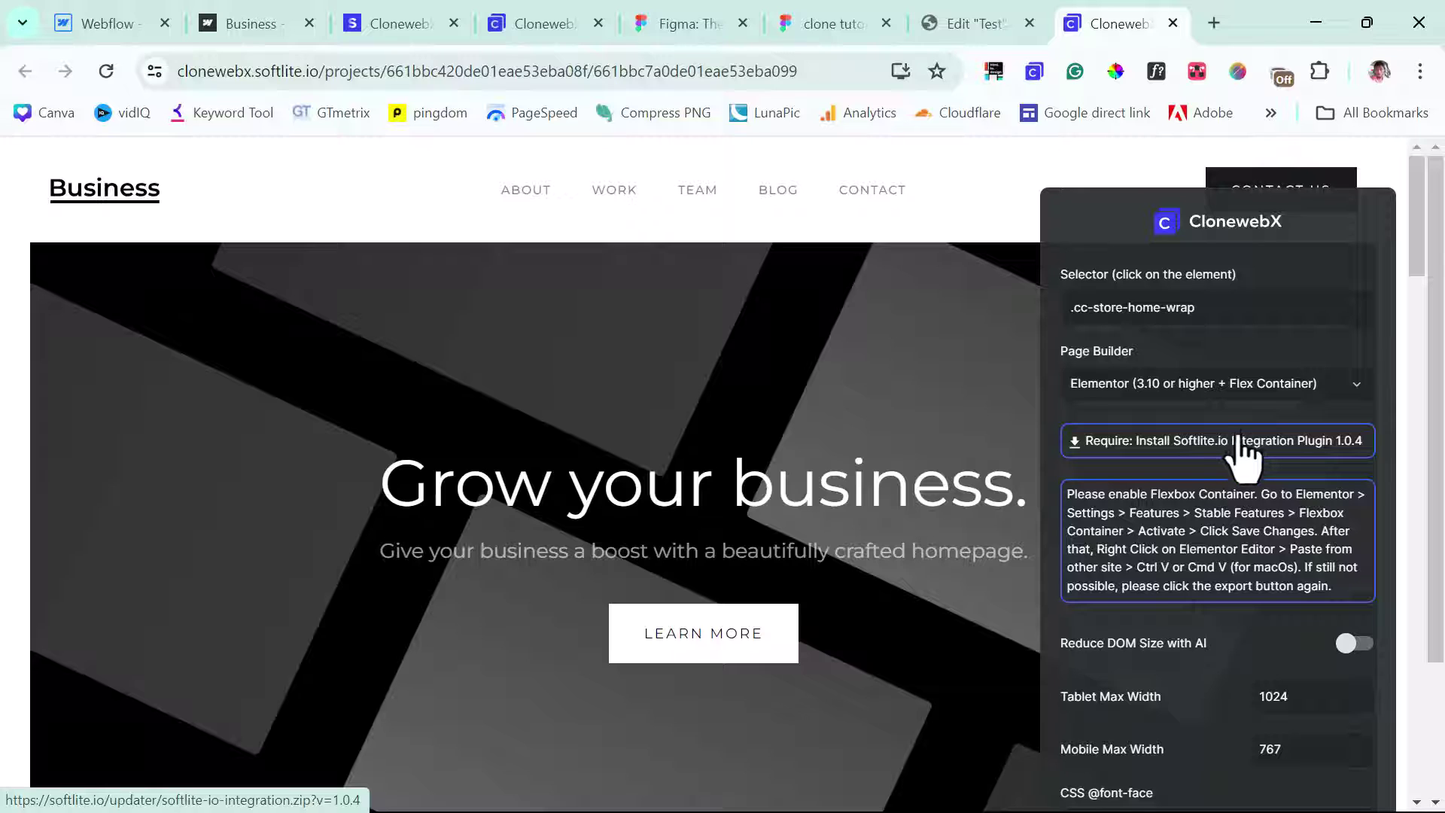
pyautogui.scroll(-2, 1246, 452)
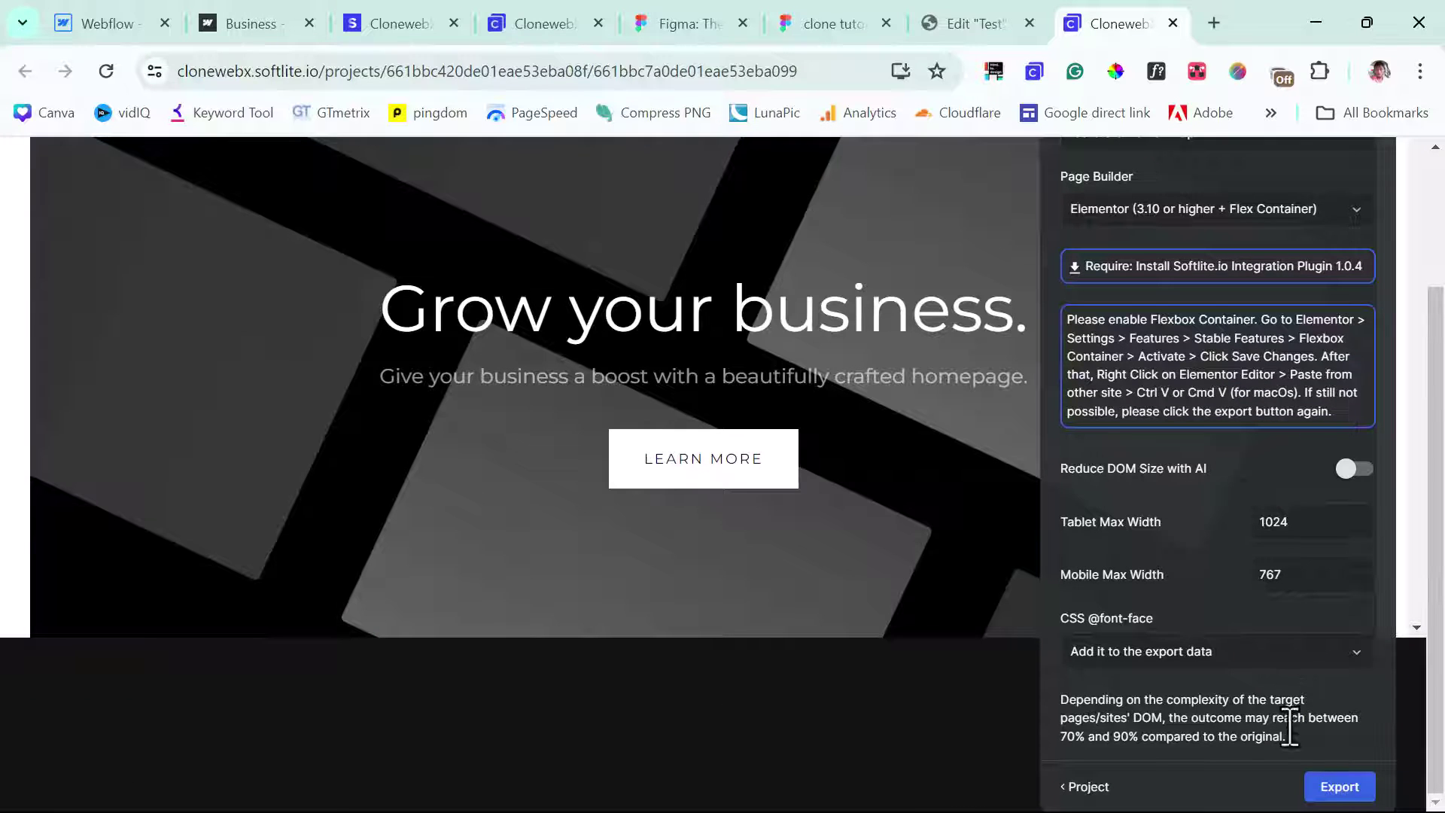
pyautogui.click(1334, 792)
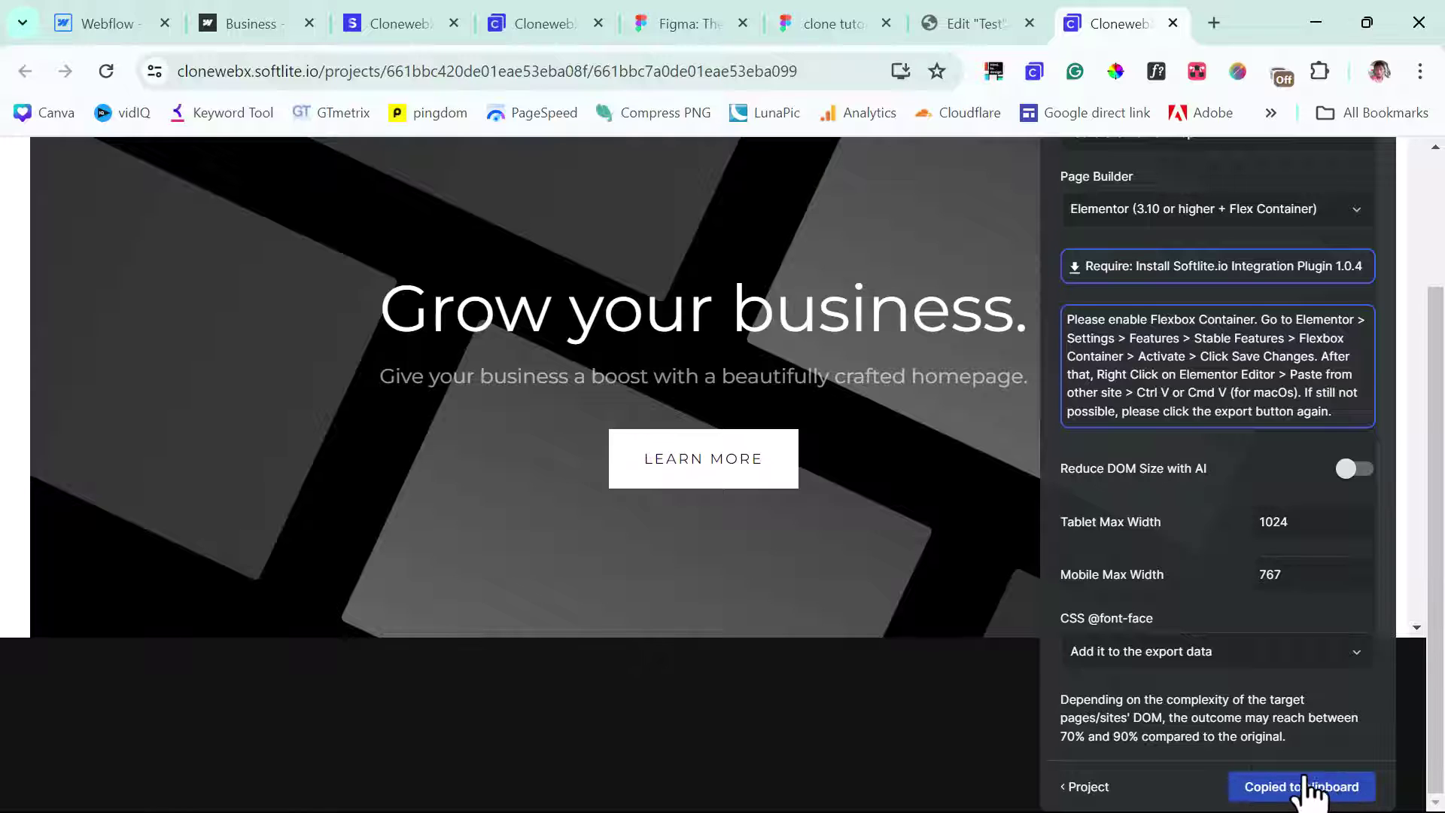
# Step: Switch to the "Test" page in Elementor and paste the exported section into it as content from another site
pyautogui.click(995, 29)
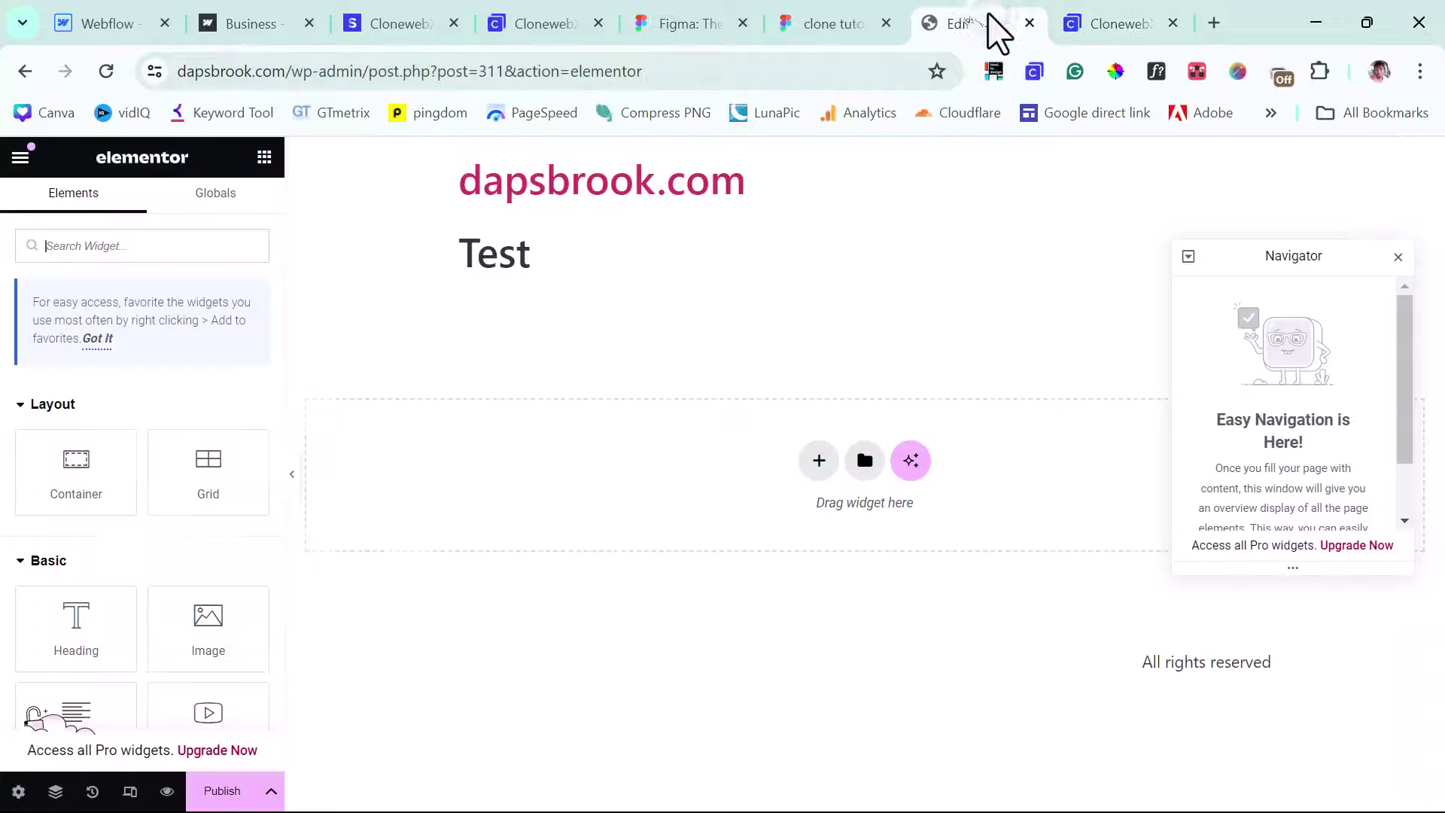
pyautogui.rightClick(596, 463)
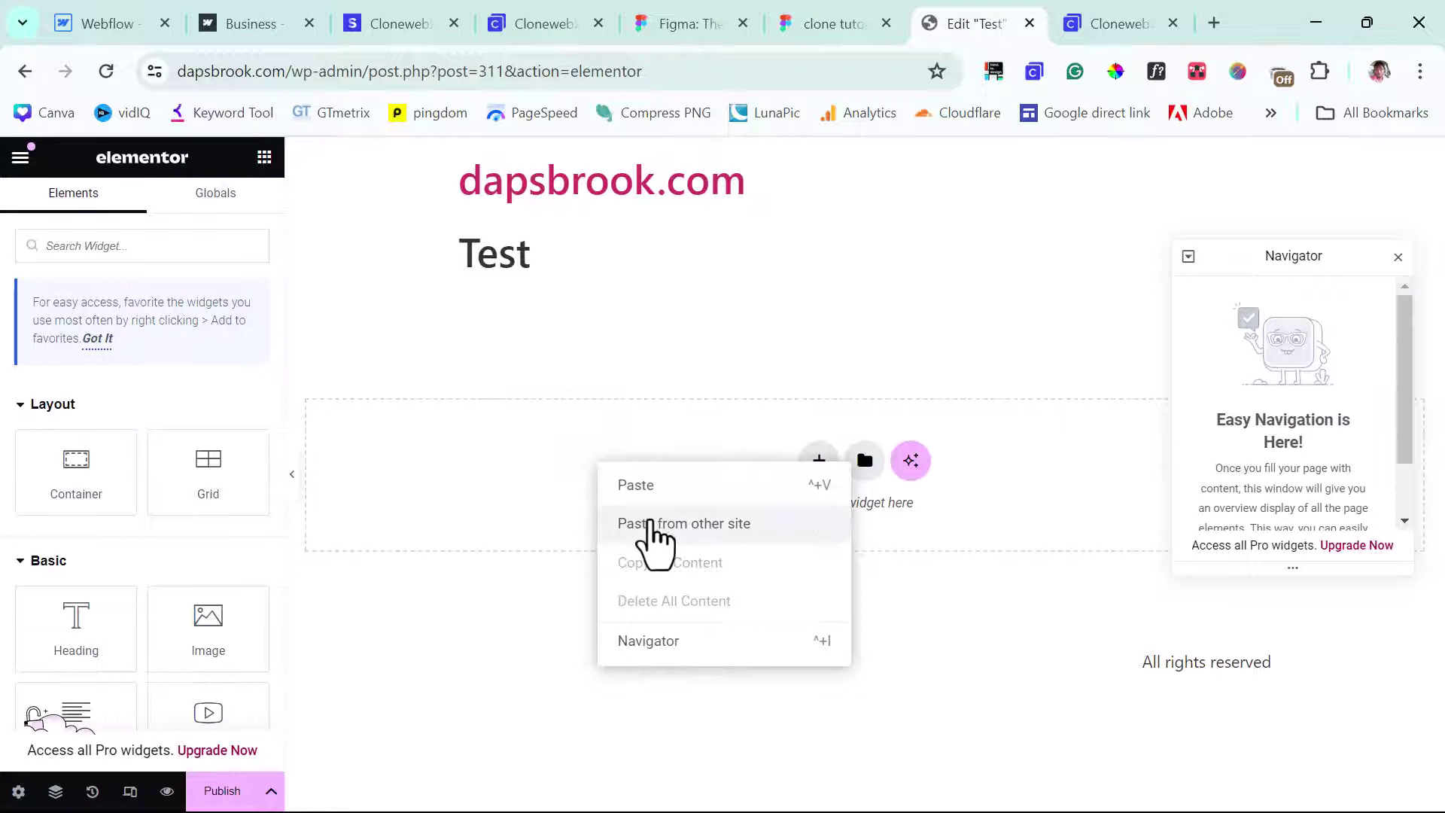
pyautogui.click(649, 519)
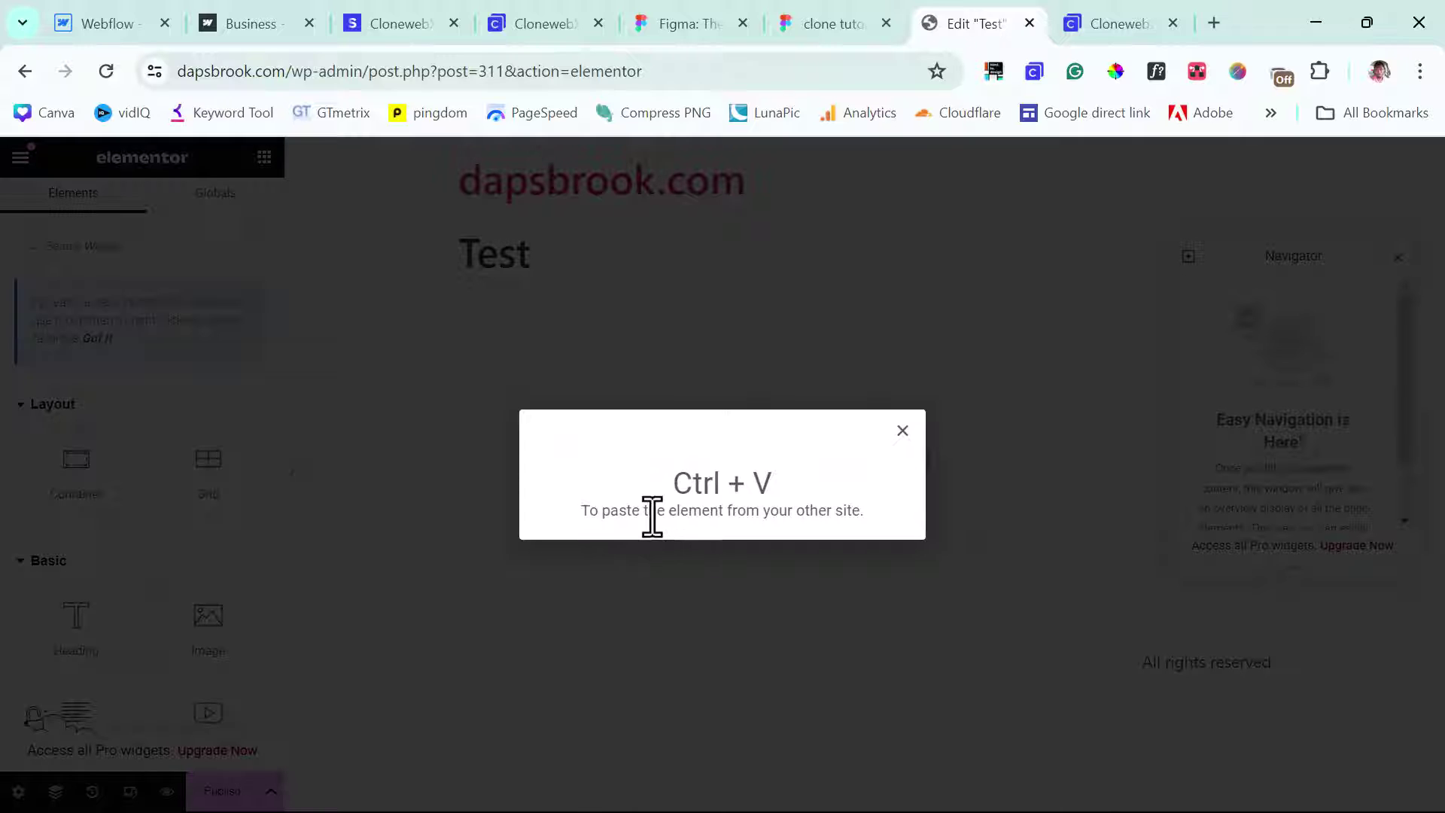
pyautogui.hotkey('ctrl', 'v')
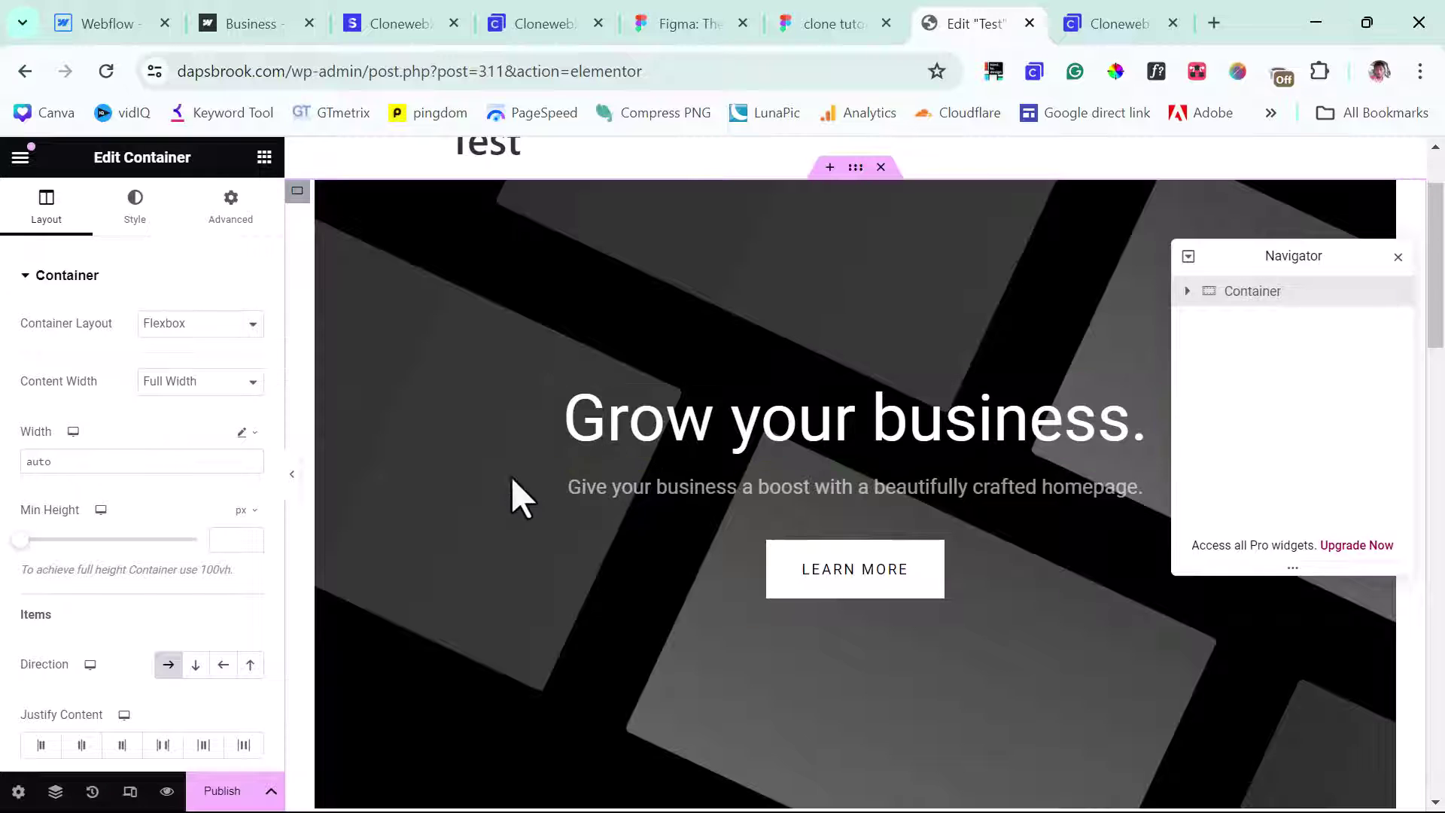
# Step: Look over the whole pasted design with the editing panel collapsed, and restore the panel
pyautogui.click(295, 488)
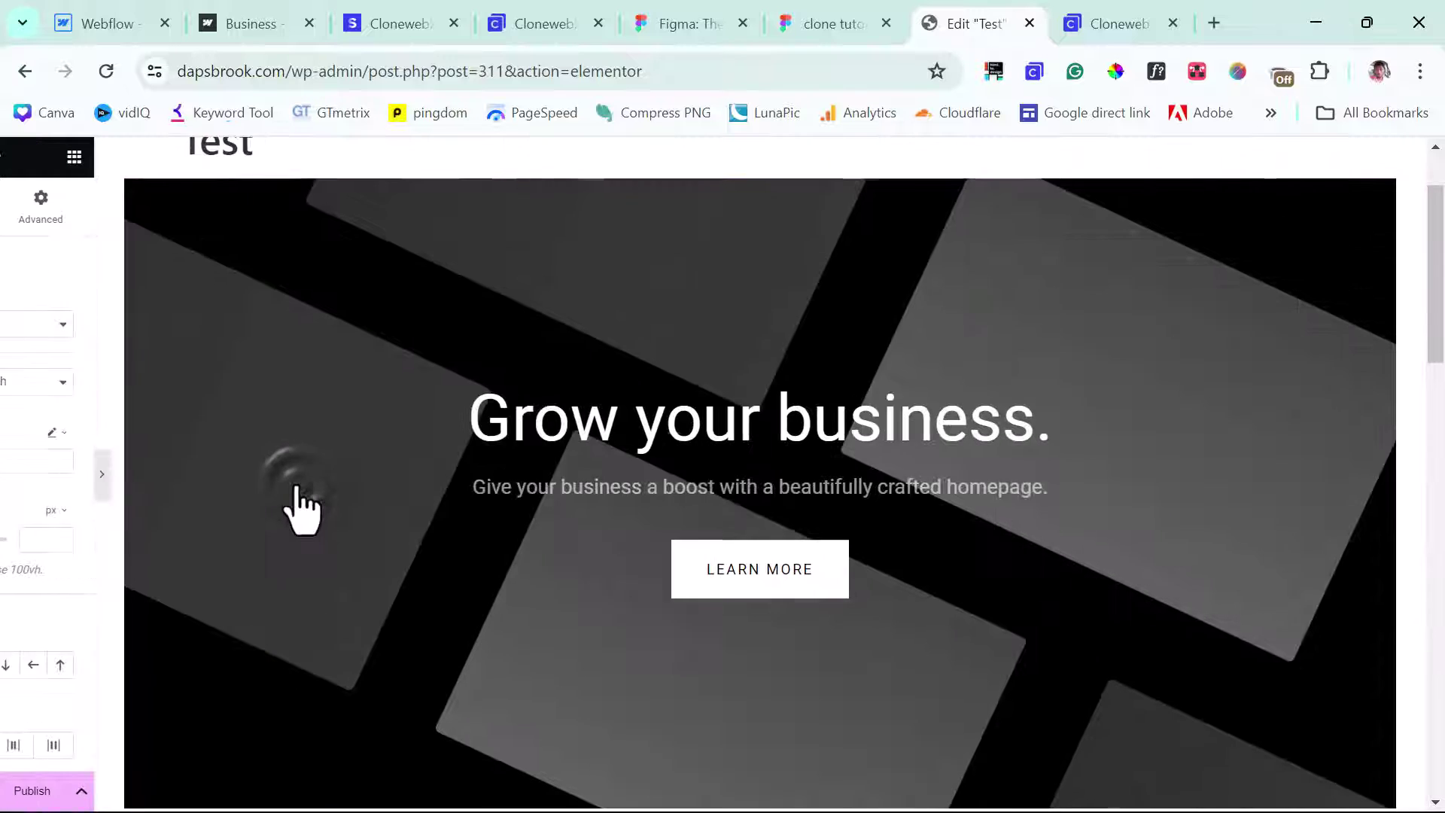
pyautogui.scroll(-10, 959, 429)
pyautogui.scroll(-3, 950, 399)
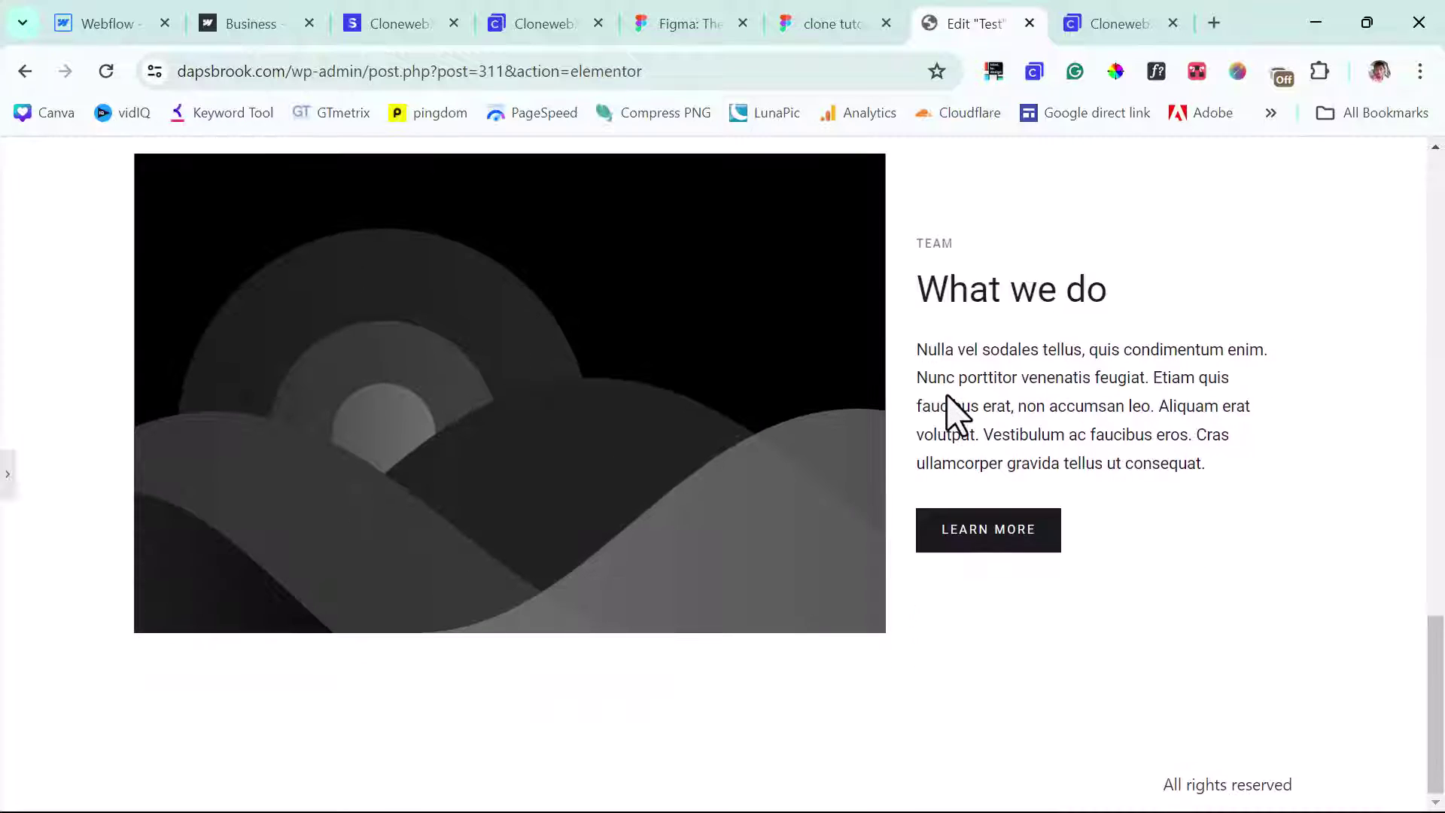
pyautogui.scroll(15, 947, 394)
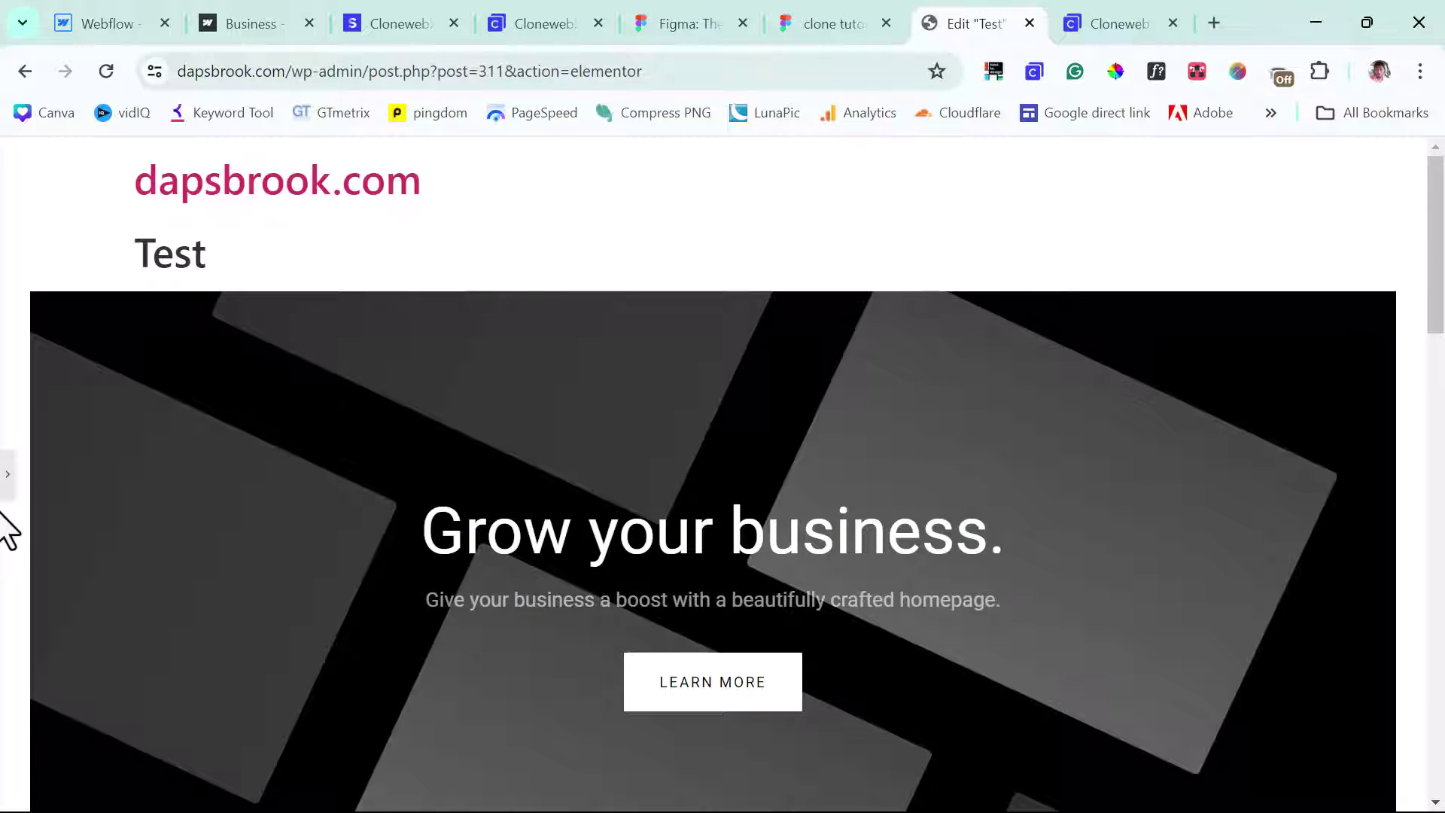
pyautogui.click(8, 489)
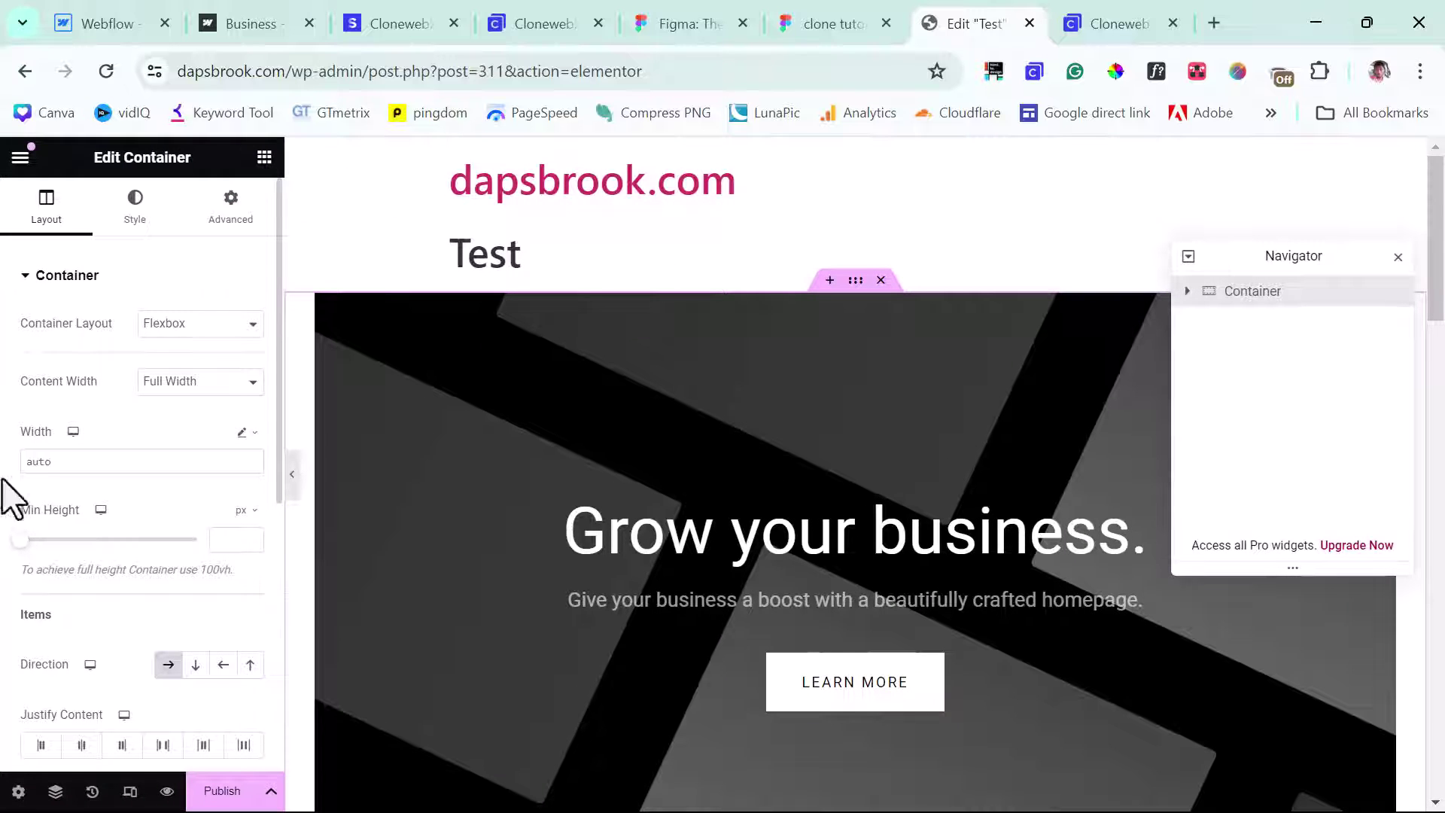
# Step: Switch to ClonewebX, choose the .navigation header as the selector, and export it in Elementor format to the clipboard
pyautogui.click(1101, 17)
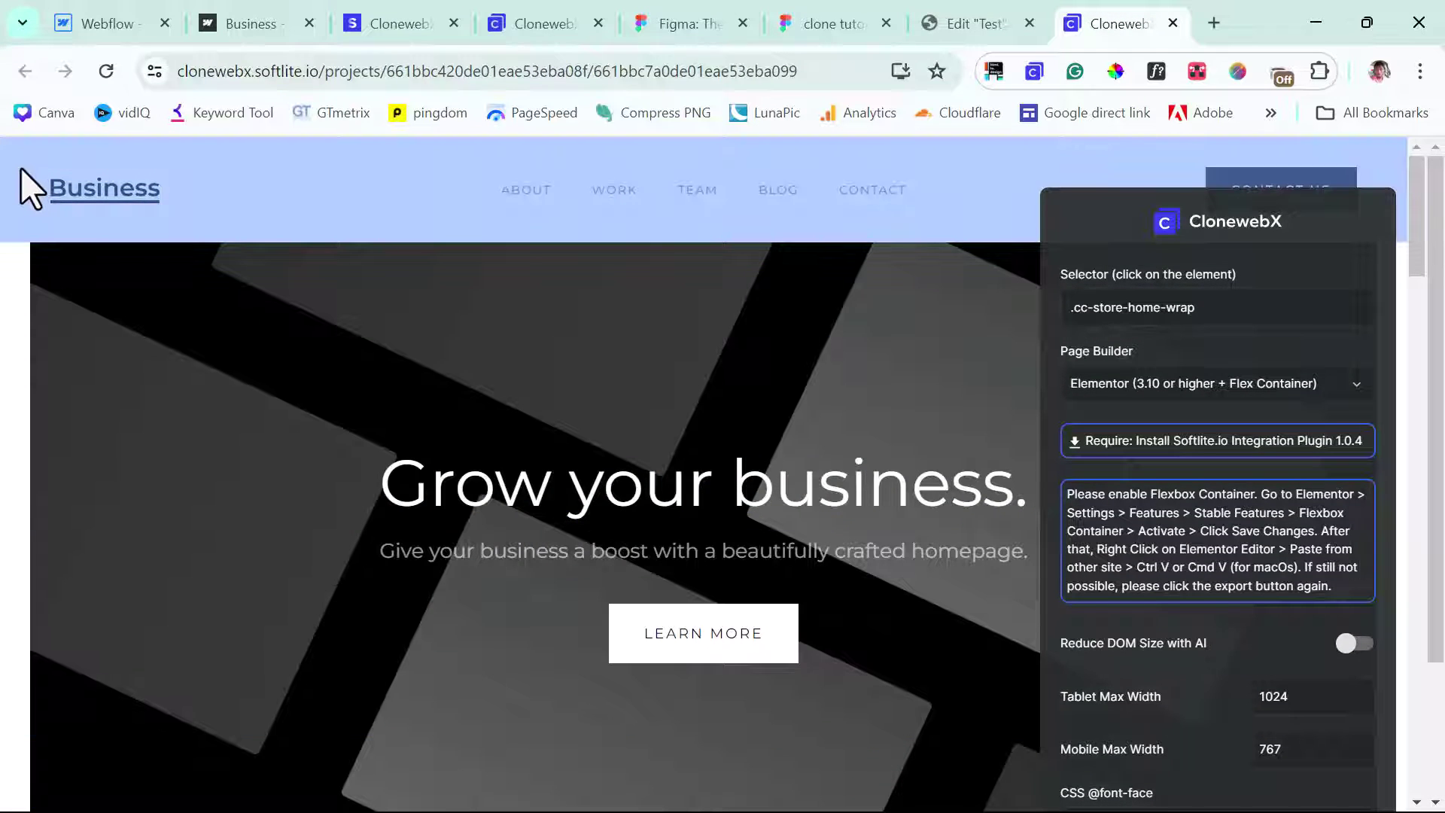
pyautogui.click(21, 168)
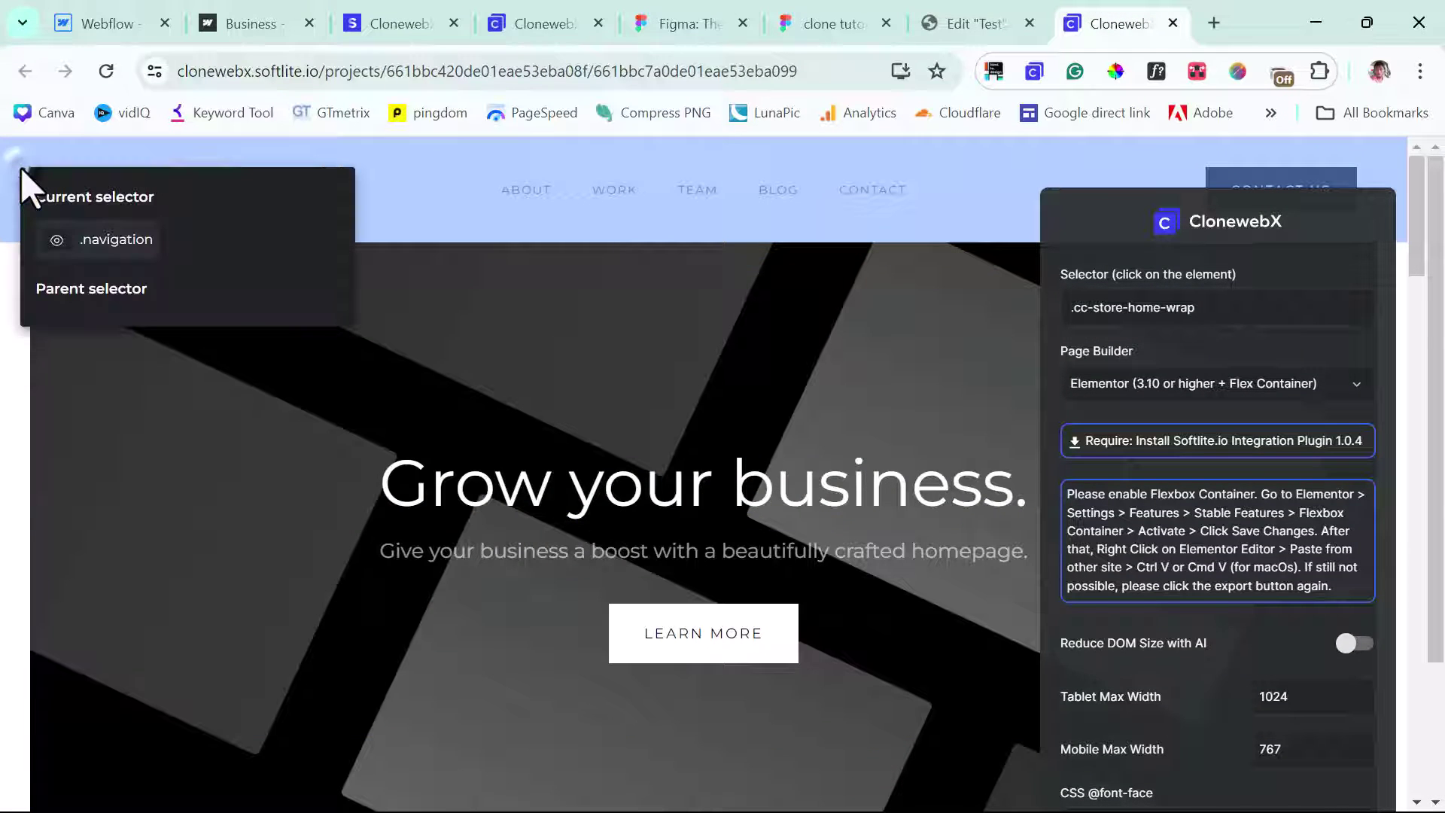
pyautogui.click(100, 241)
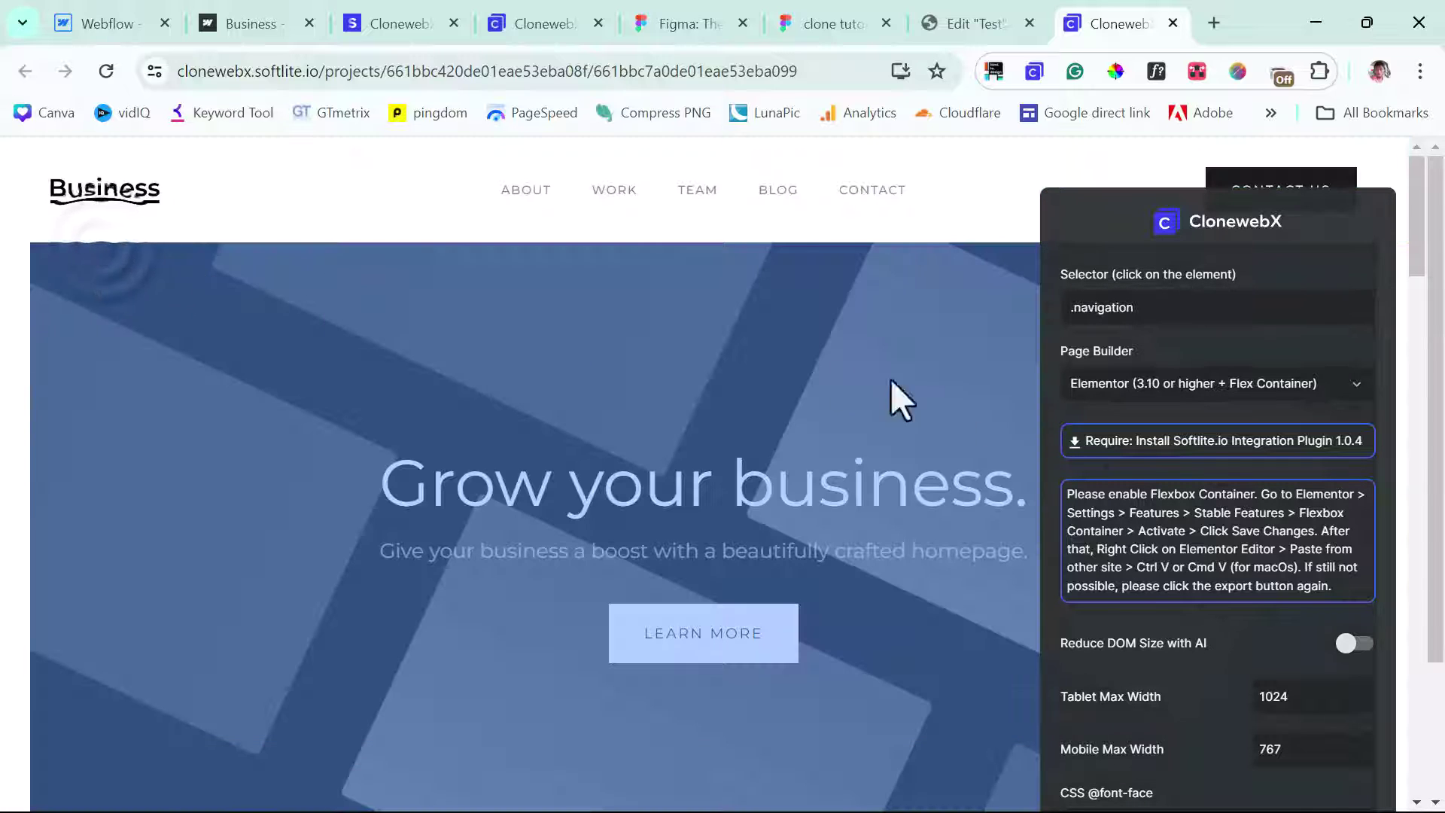
pyautogui.scroll(-3, 1253, 500)
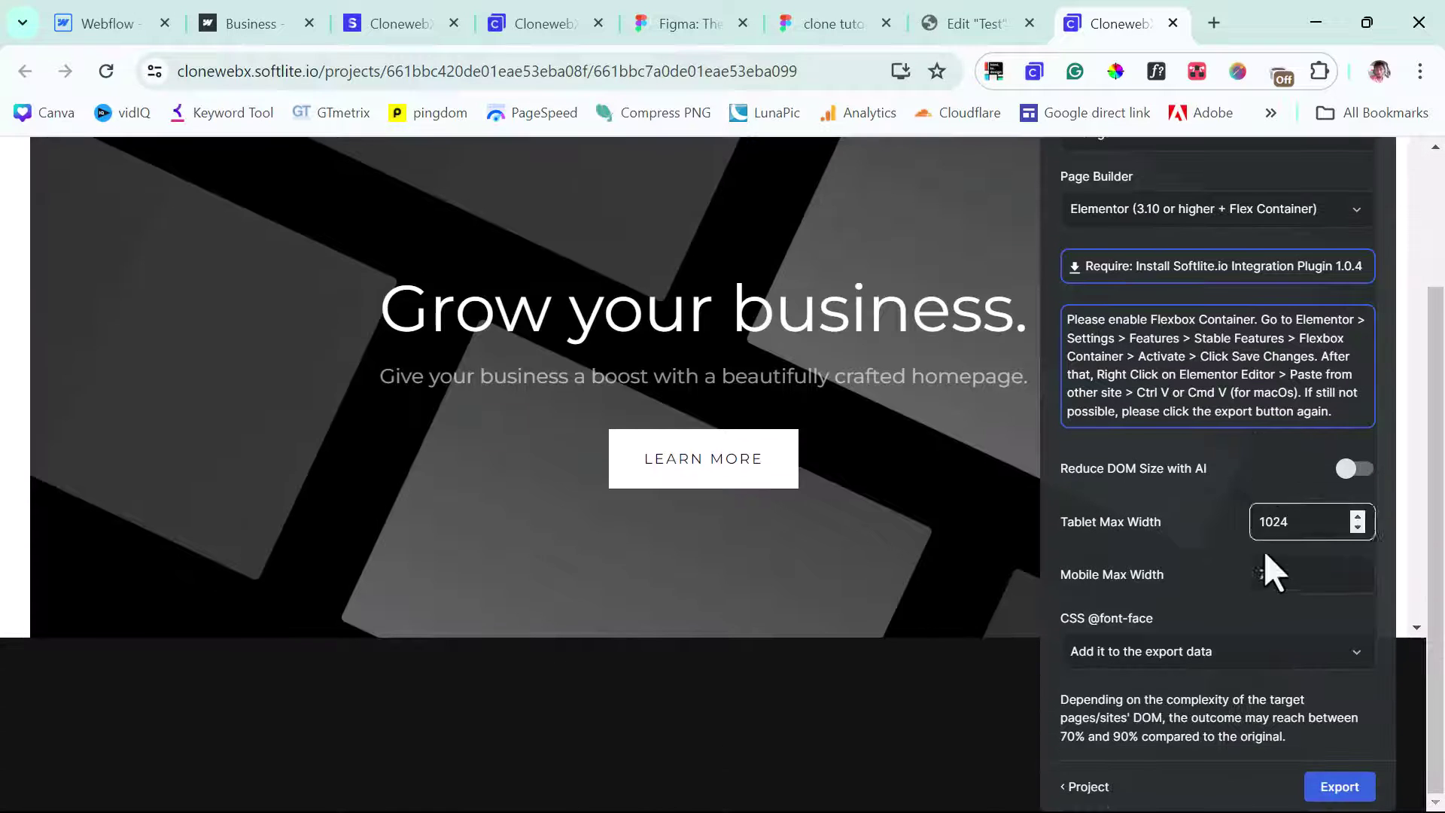
pyautogui.click(1344, 789)
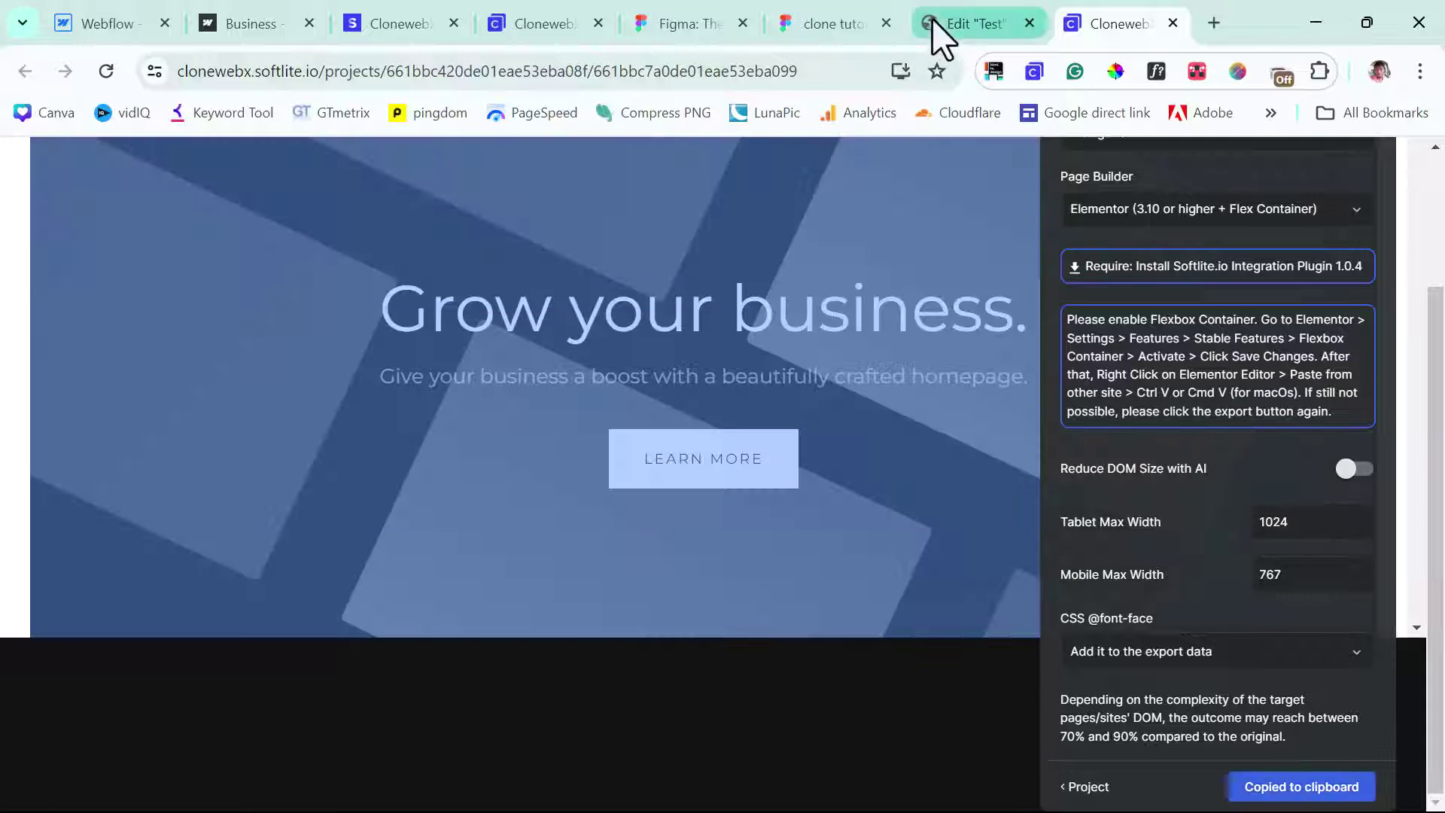
# Step: Switch to the "Test" page in Elementor and paste the exported navigation from the other site above the hero container
pyautogui.click(934, 21)
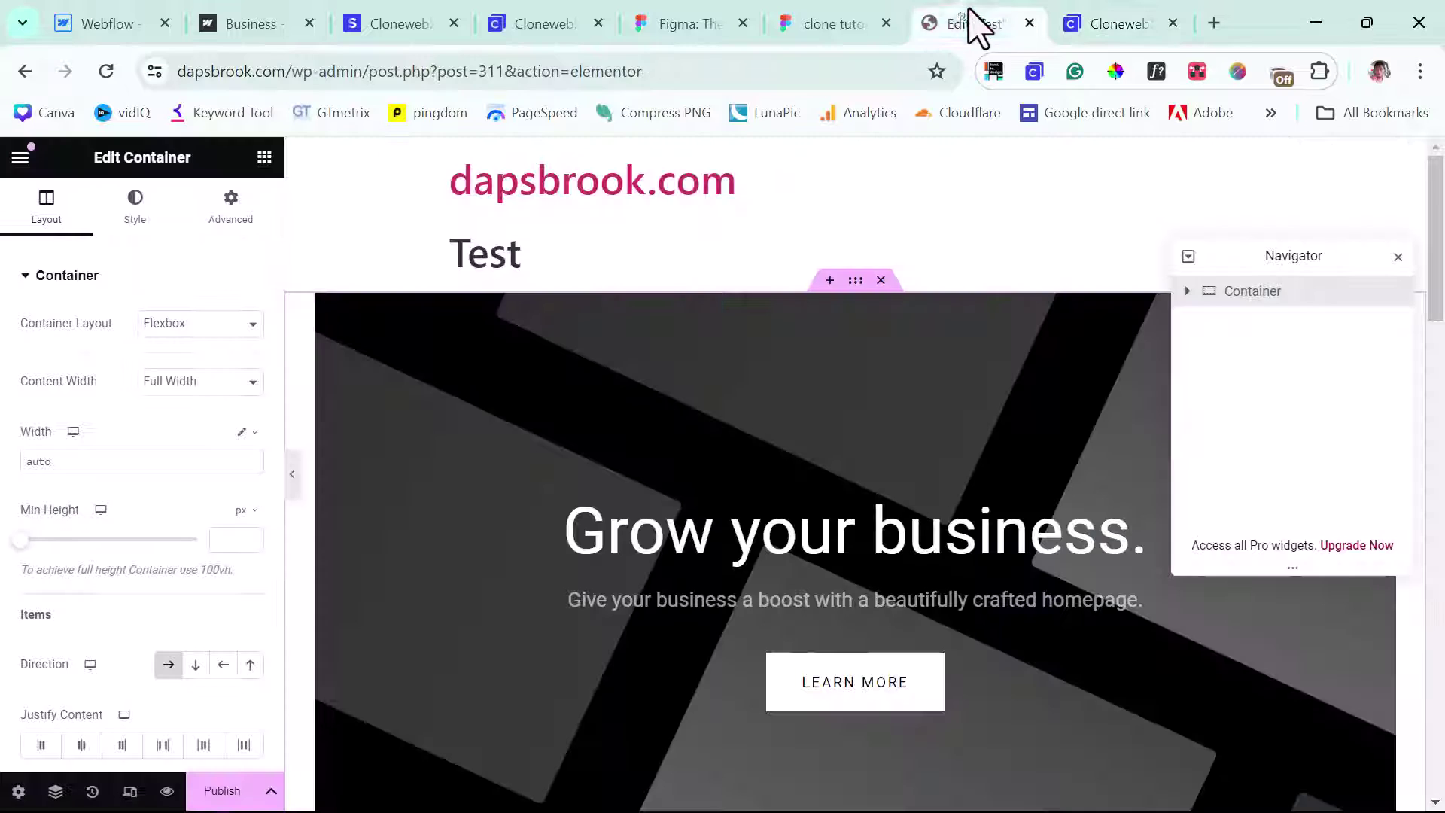
pyautogui.click(829, 280)
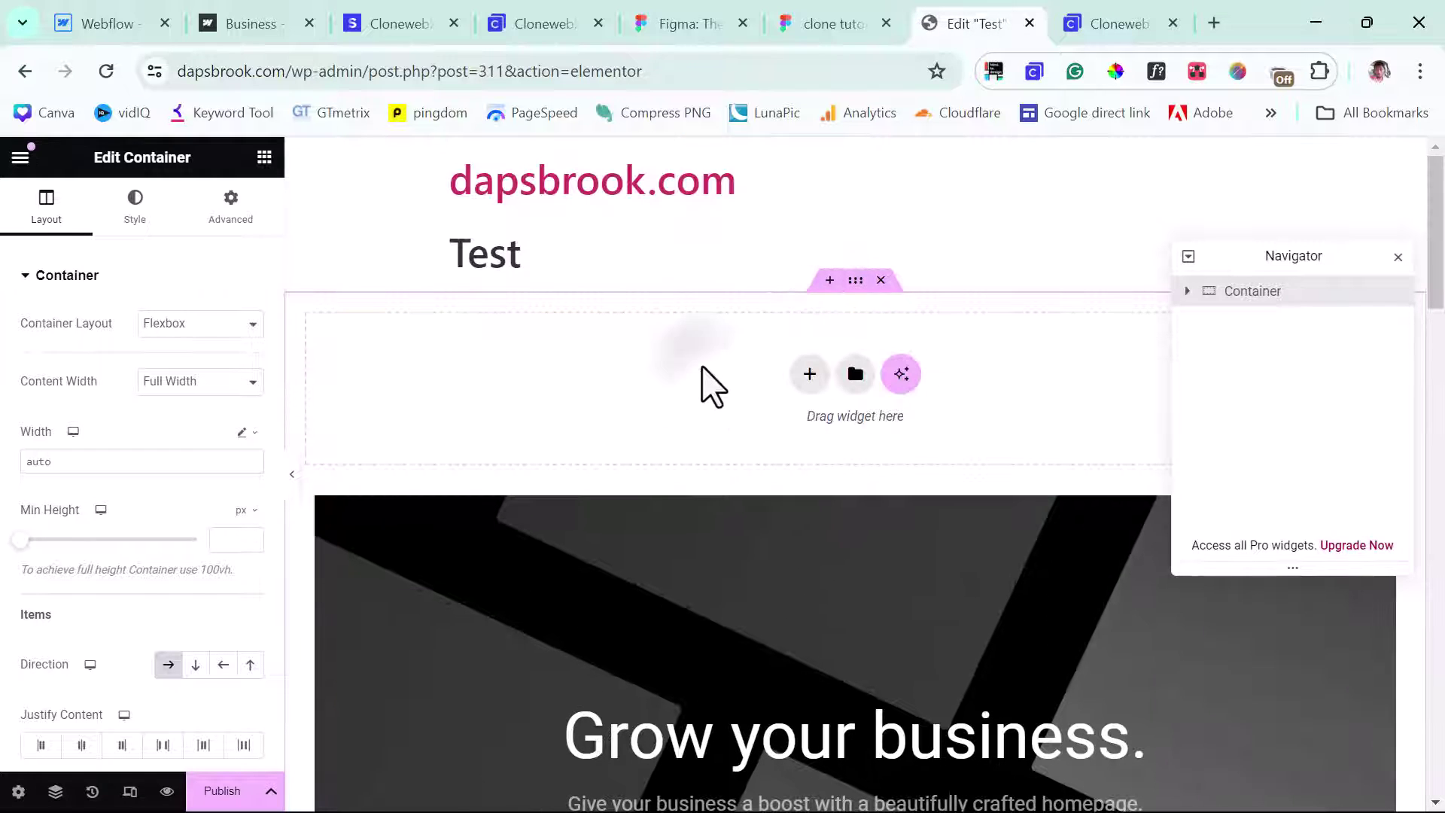
pyautogui.rightClick(702, 368)
pyautogui.click(775, 427)
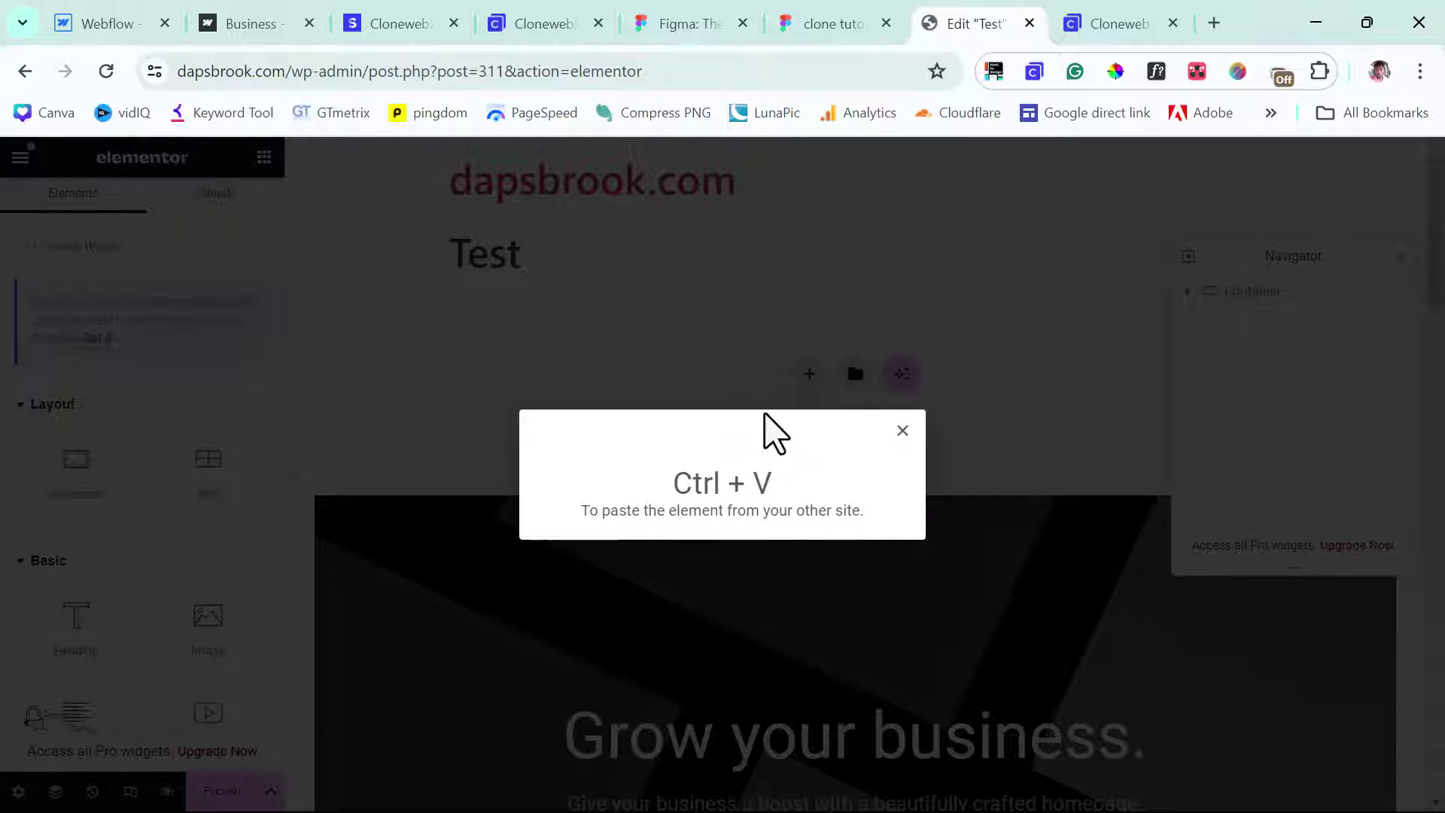
pyautogui.hotkey('ctrl', 'v')
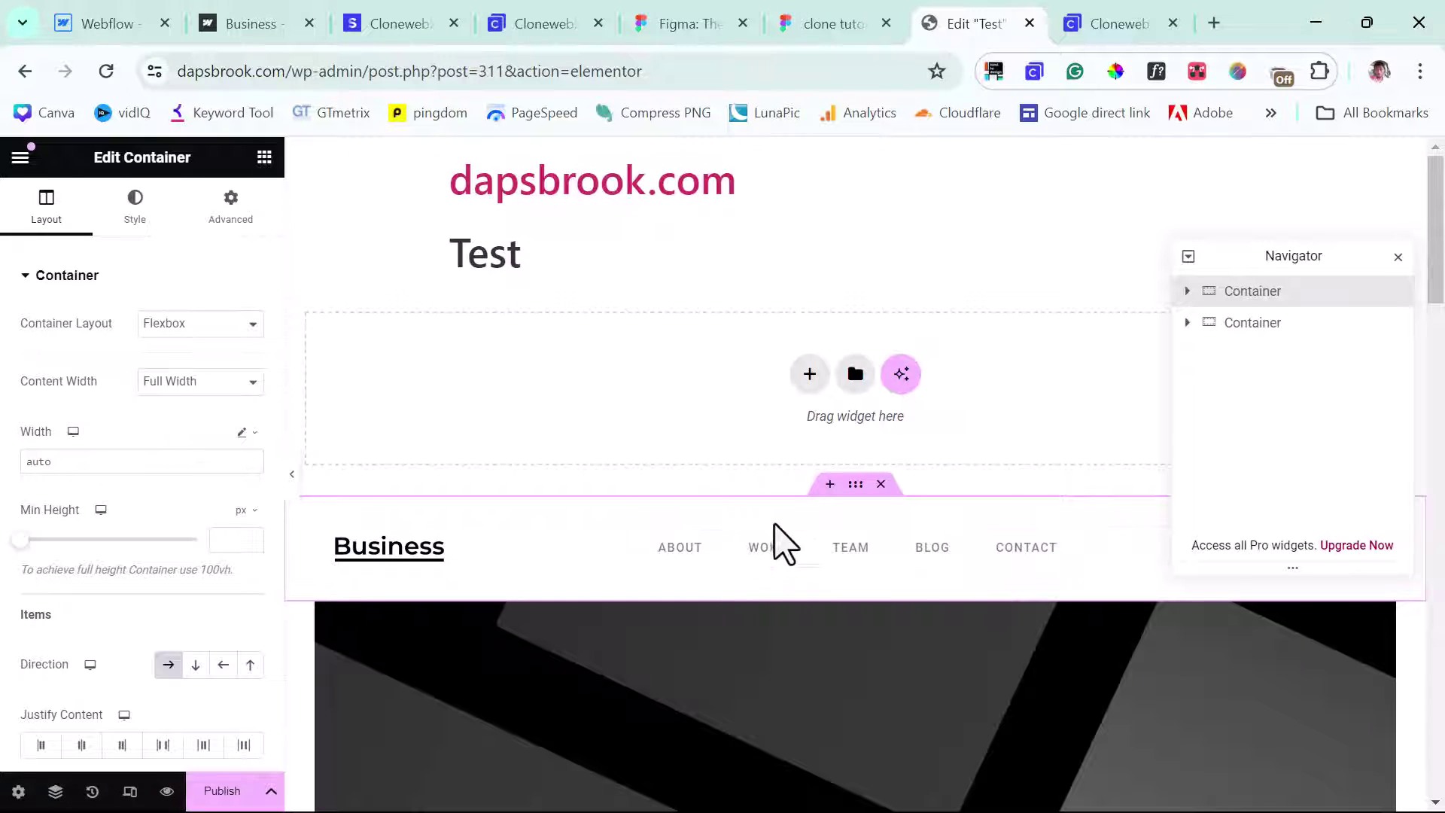
pyautogui.click(292, 497)
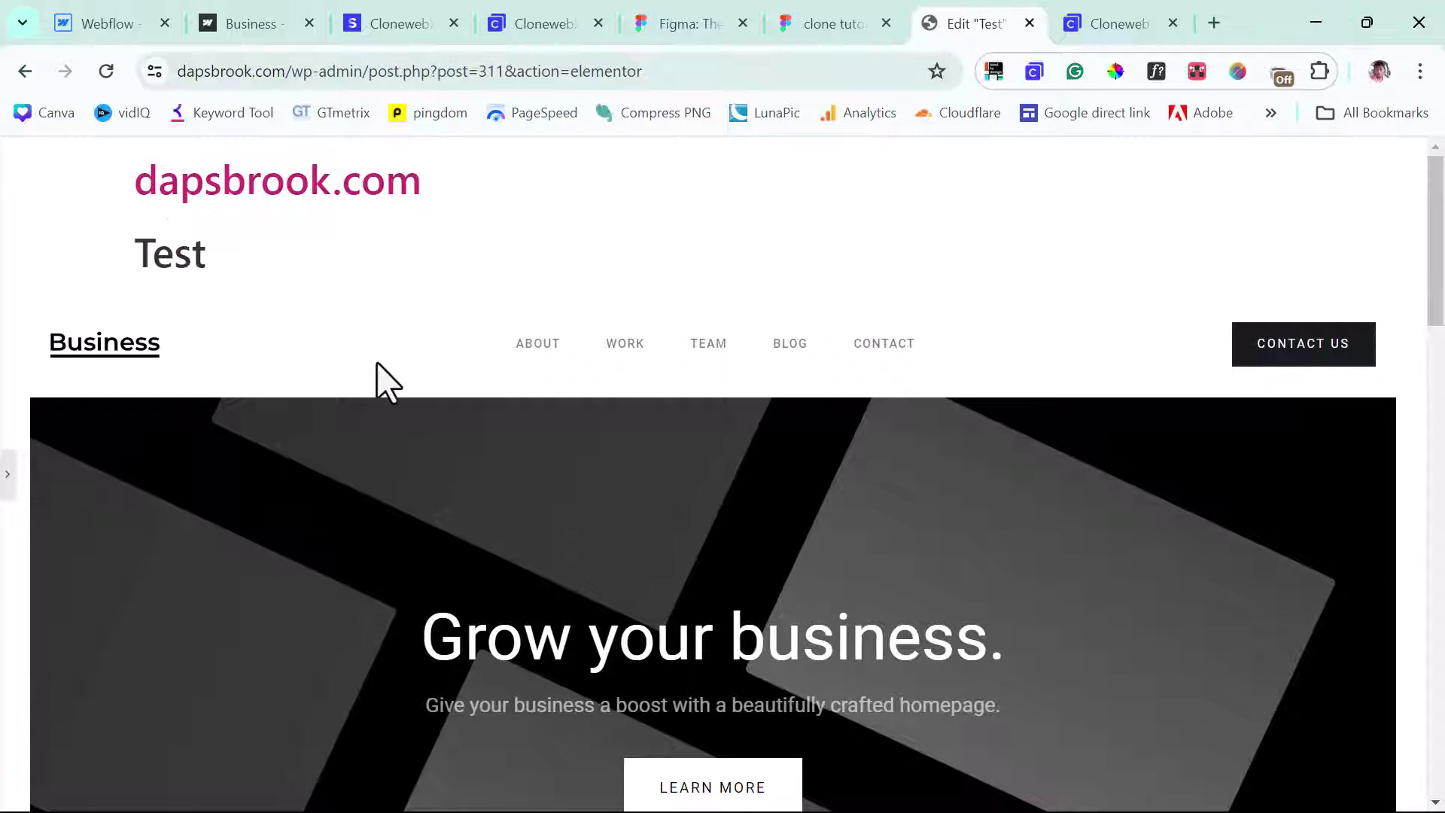
pyautogui.click(7, 481)
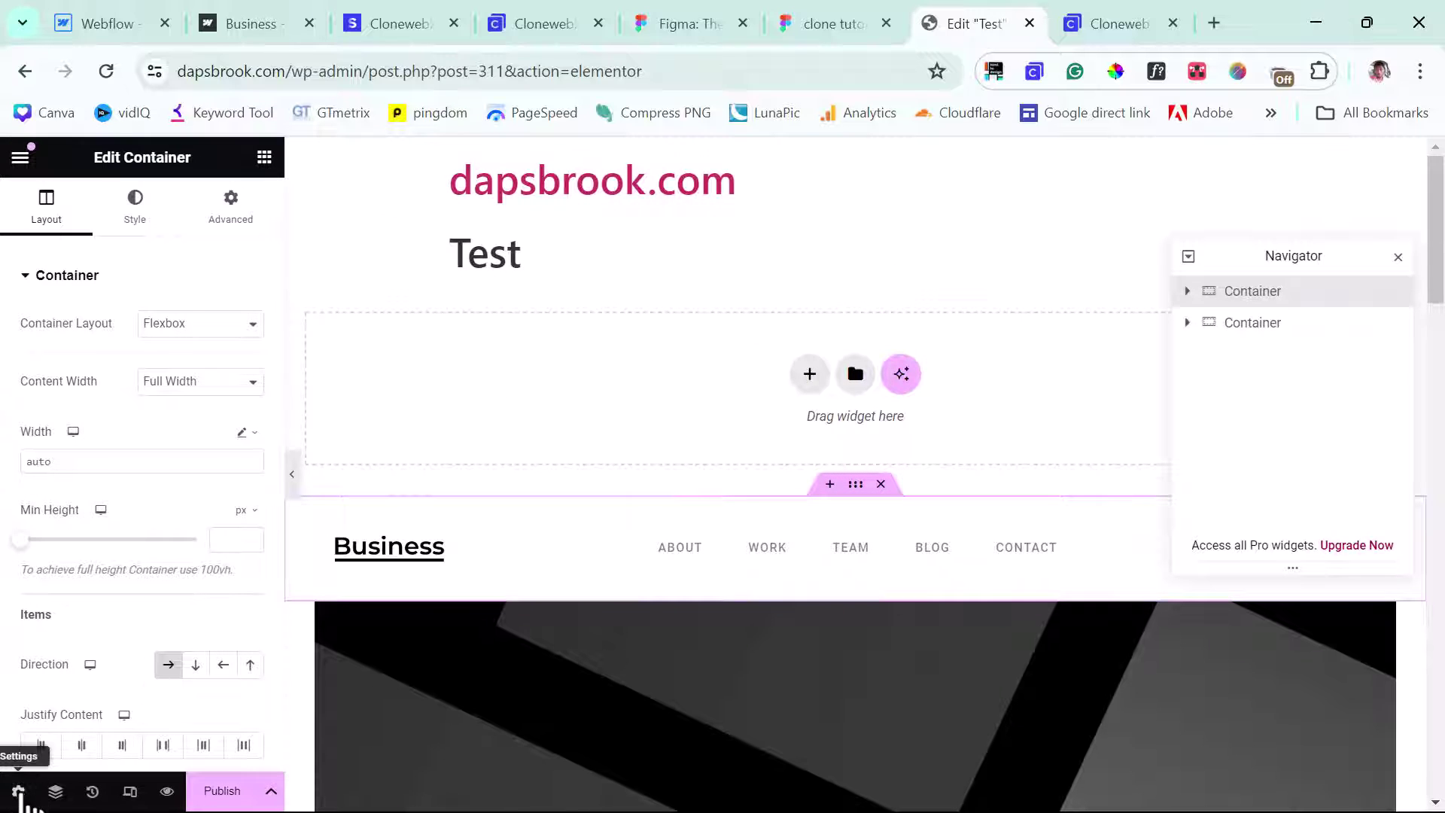
# Step: Set the page layout to Elementor Canvas in the page settings
pyautogui.click(19, 790)
pyautogui.scroll(-3, 121, 602)
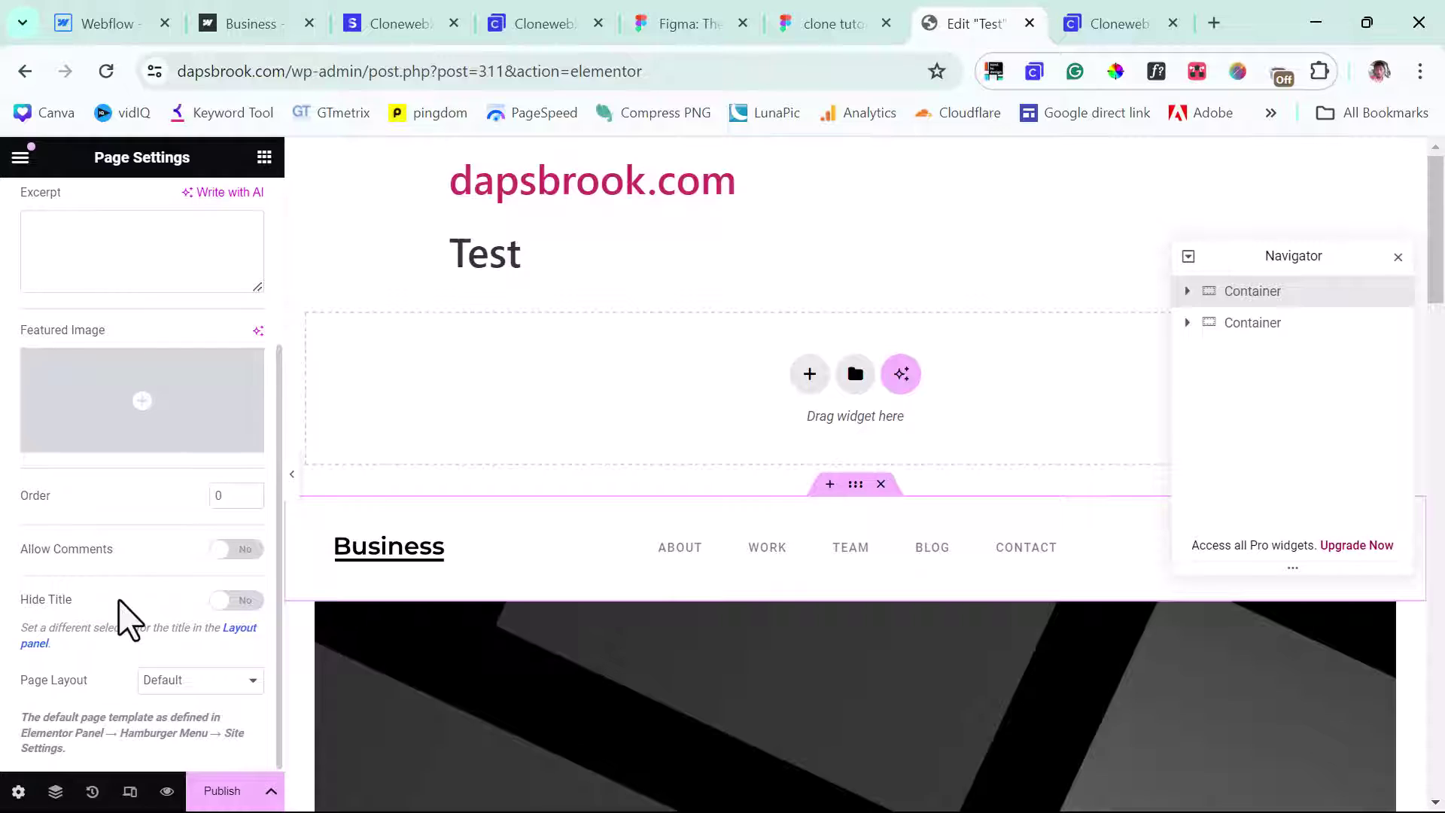
pyautogui.click(202, 685)
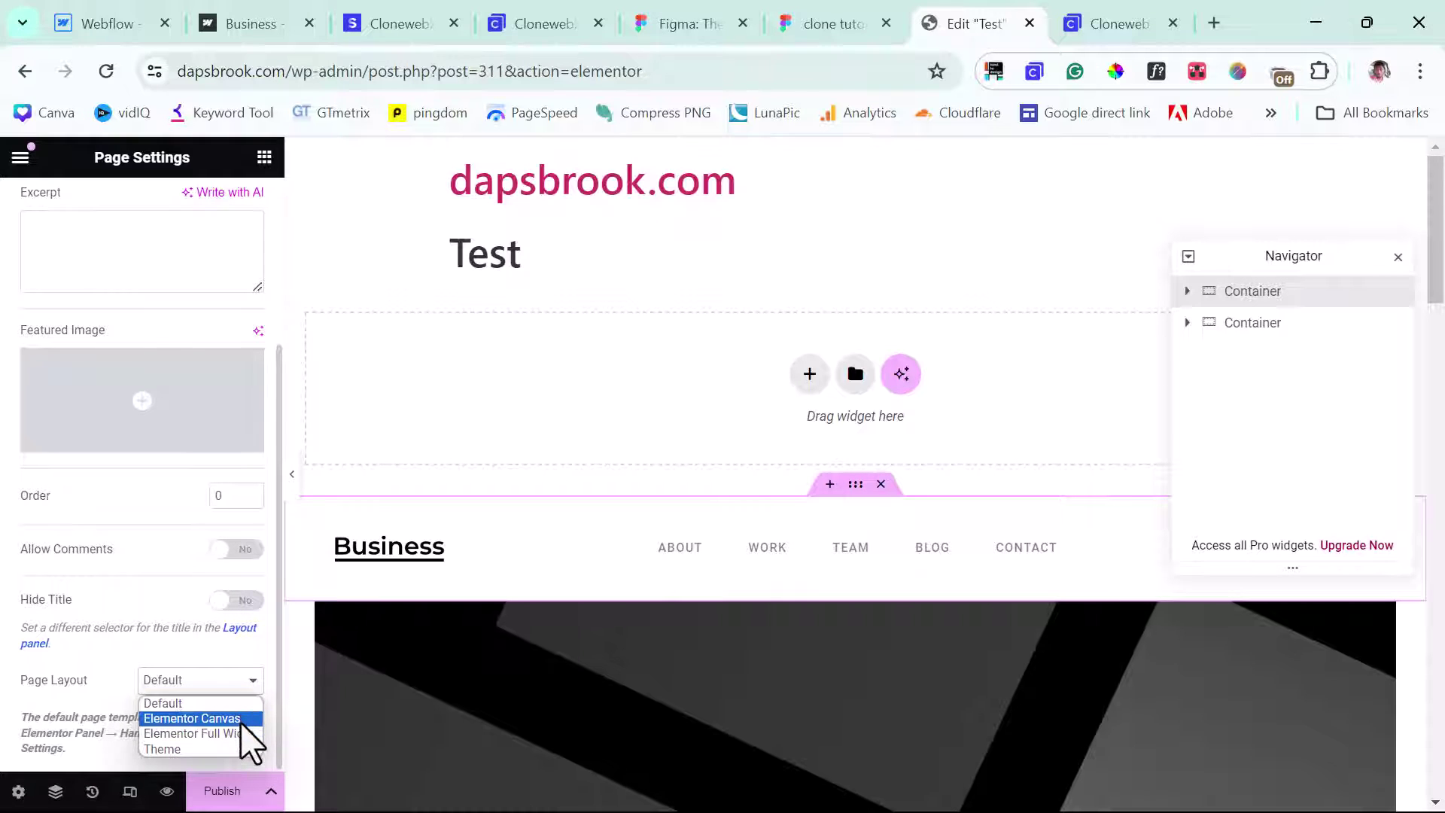
pyautogui.click(233, 719)
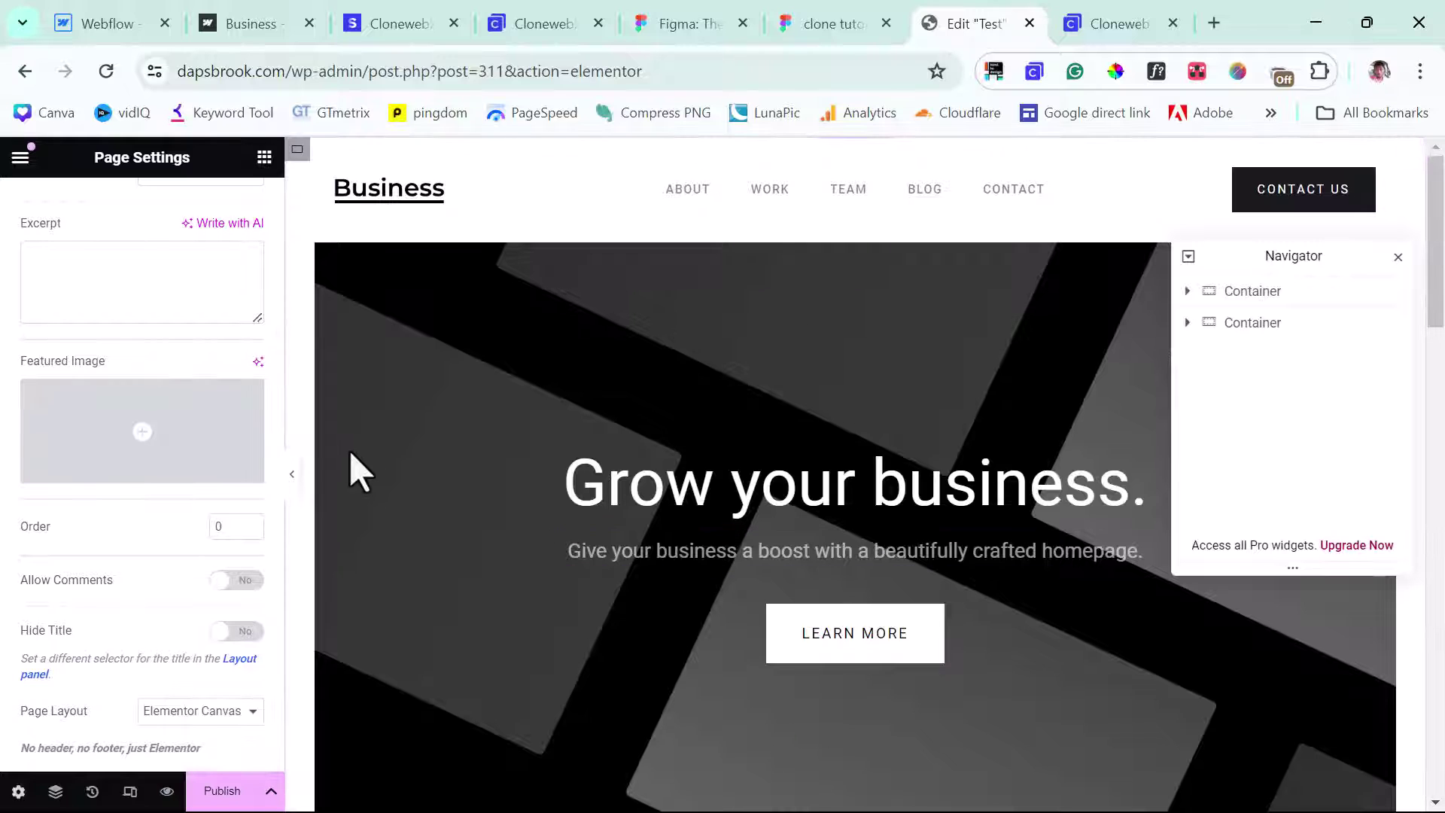
# Step: Look over the cloned page from header to bottom, both with the editing panel collapsed and with it restored
pyautogui.click(292, 486)
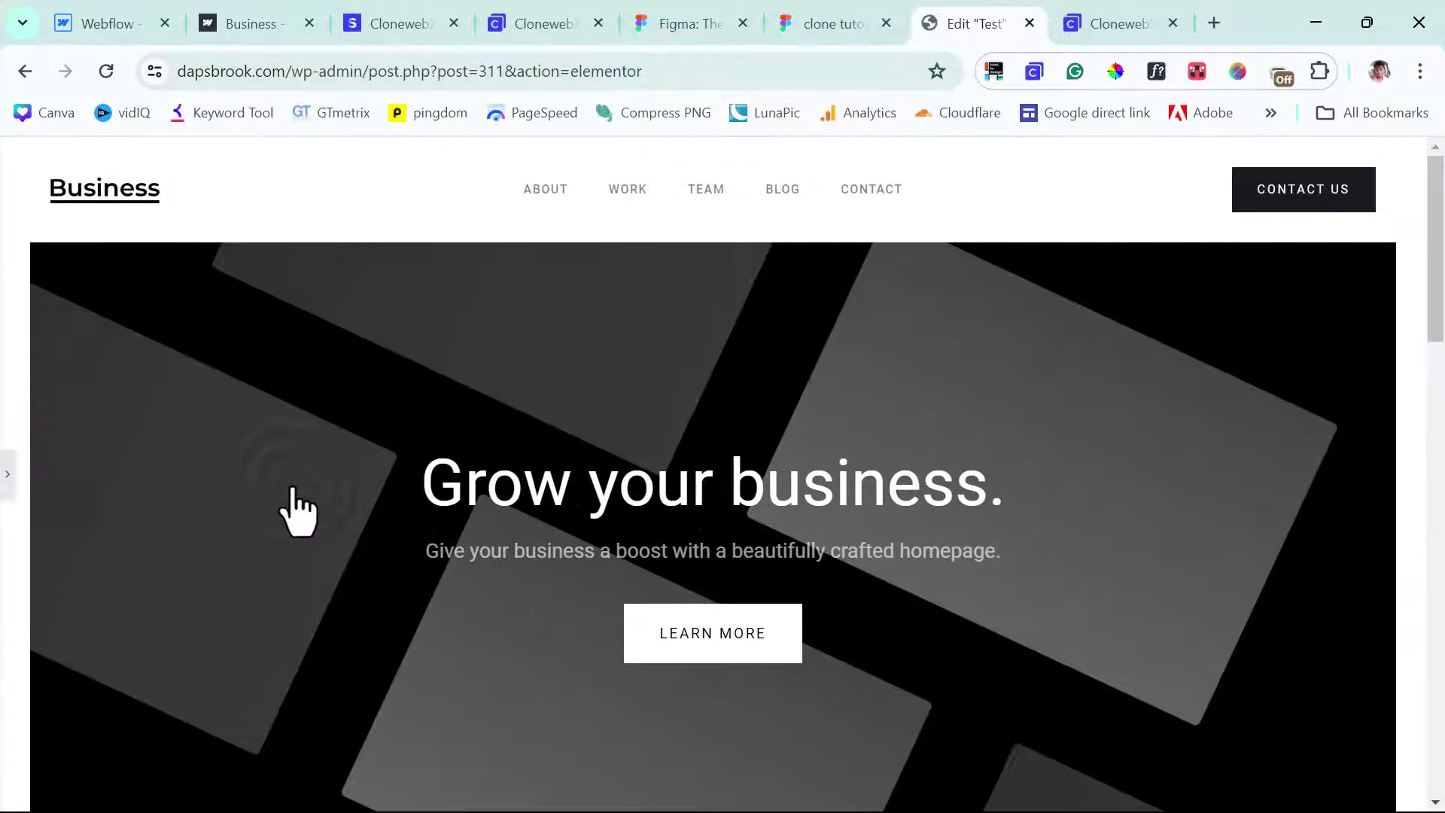
pyautogui.scroll(-15, 1036, 436)
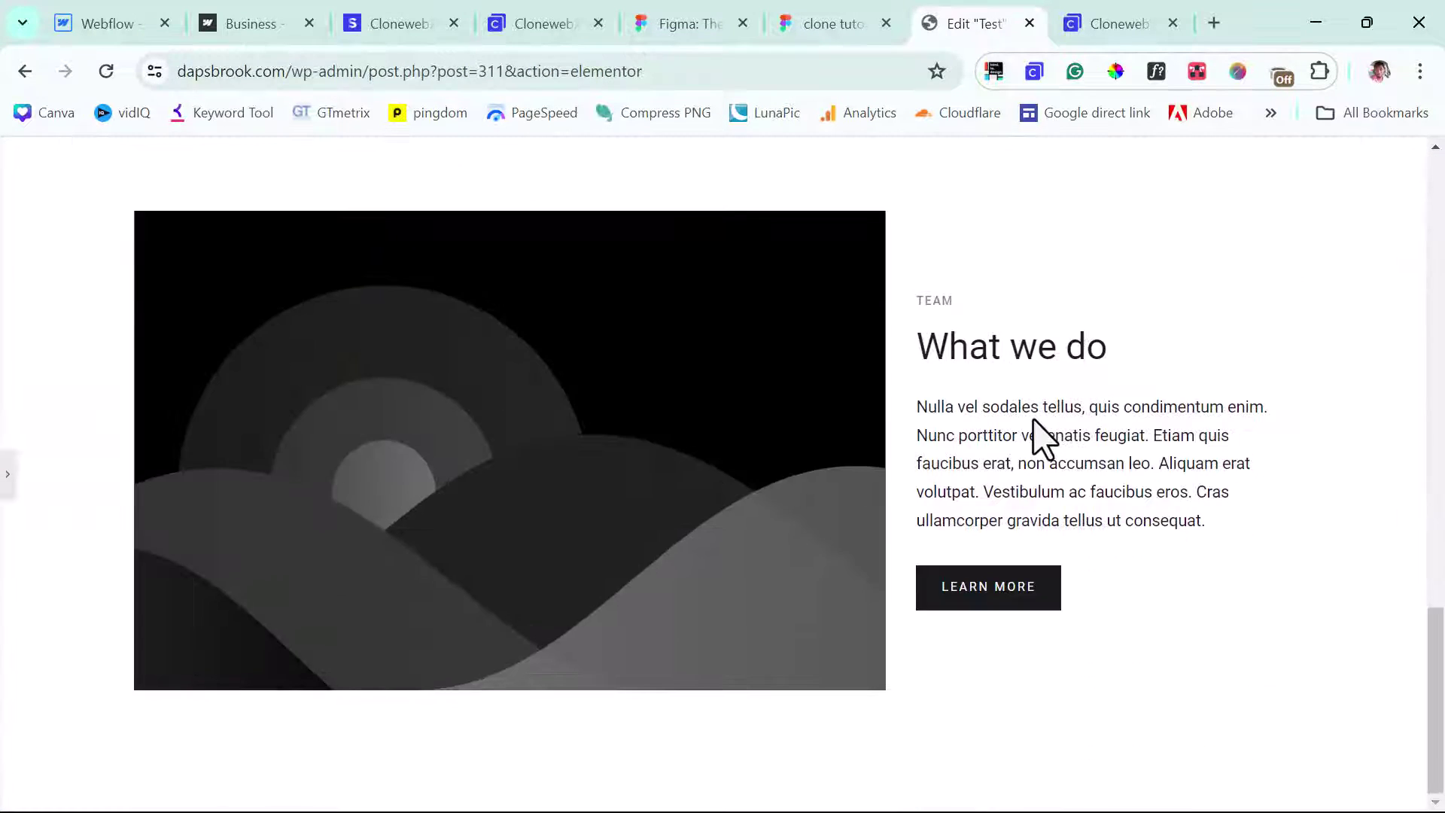
pyautogui.scroll(15, 1034, 420)
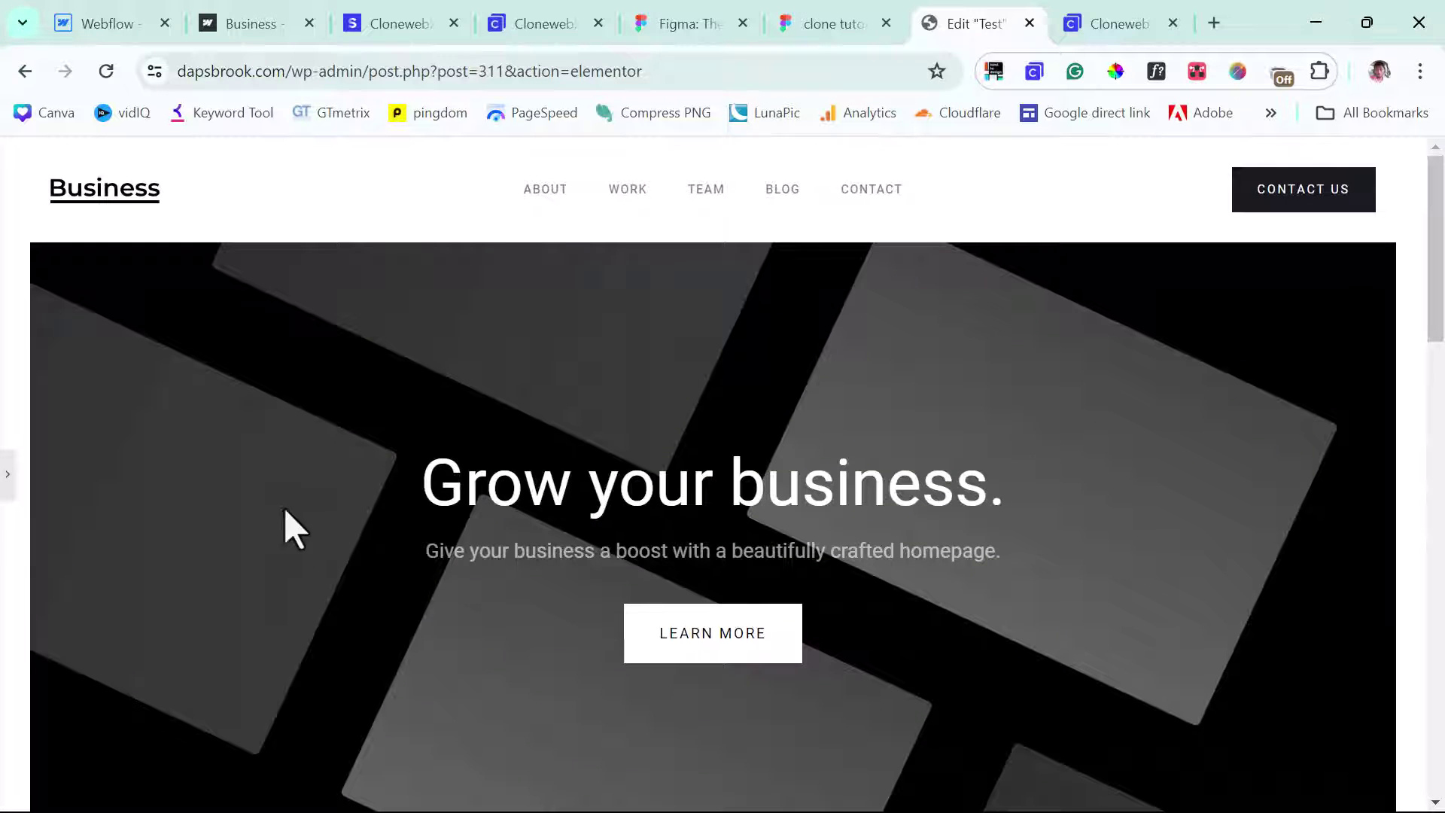
pyautogui.click(7, 474)
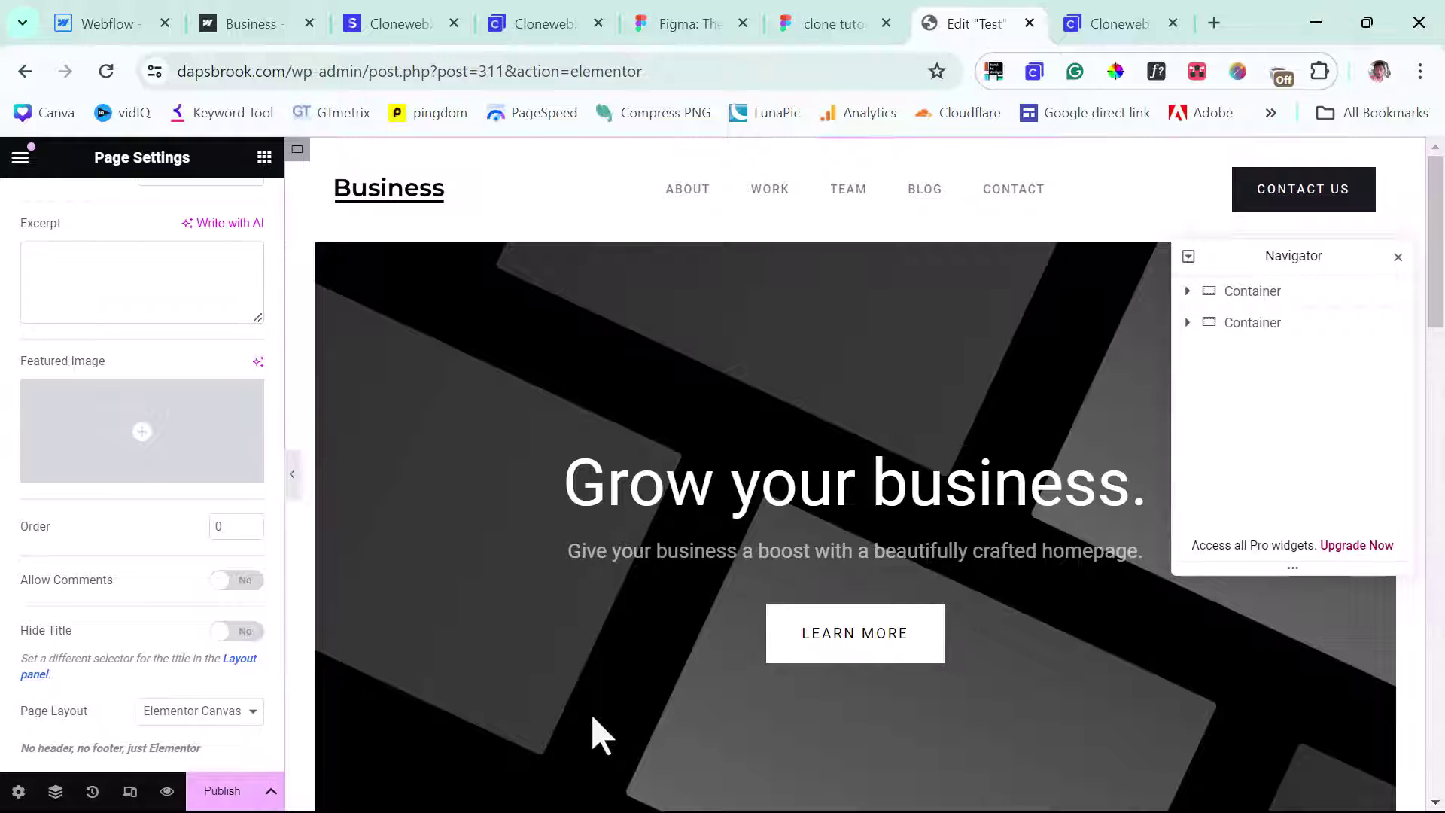
pyautogui.scroll(-20, 1062, 603)
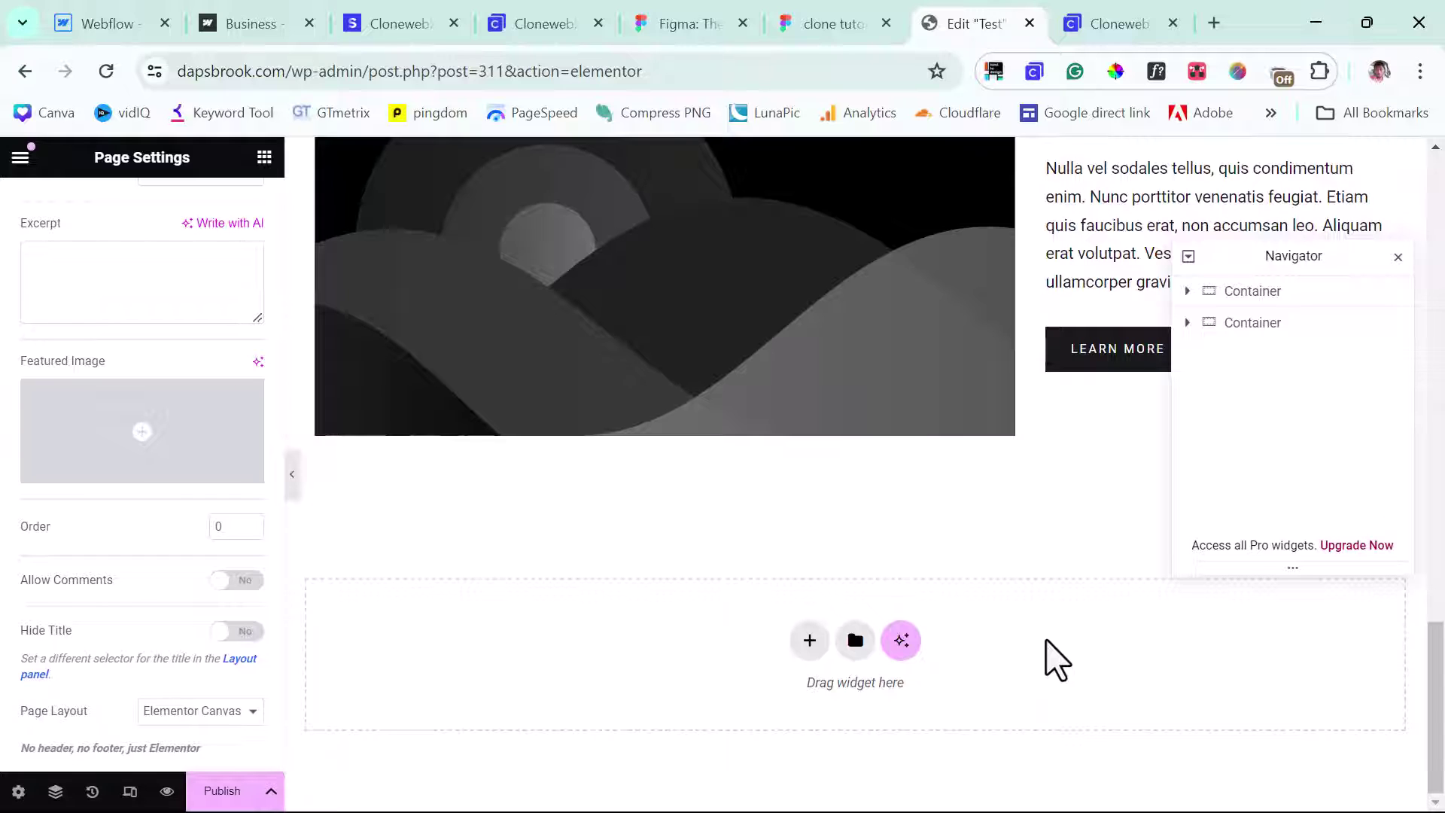
# Step: Switch to the "clone tutorial" file in Figma, search the plugins for "html to design", and run html.to.design
pyautogui.click(680, 22)
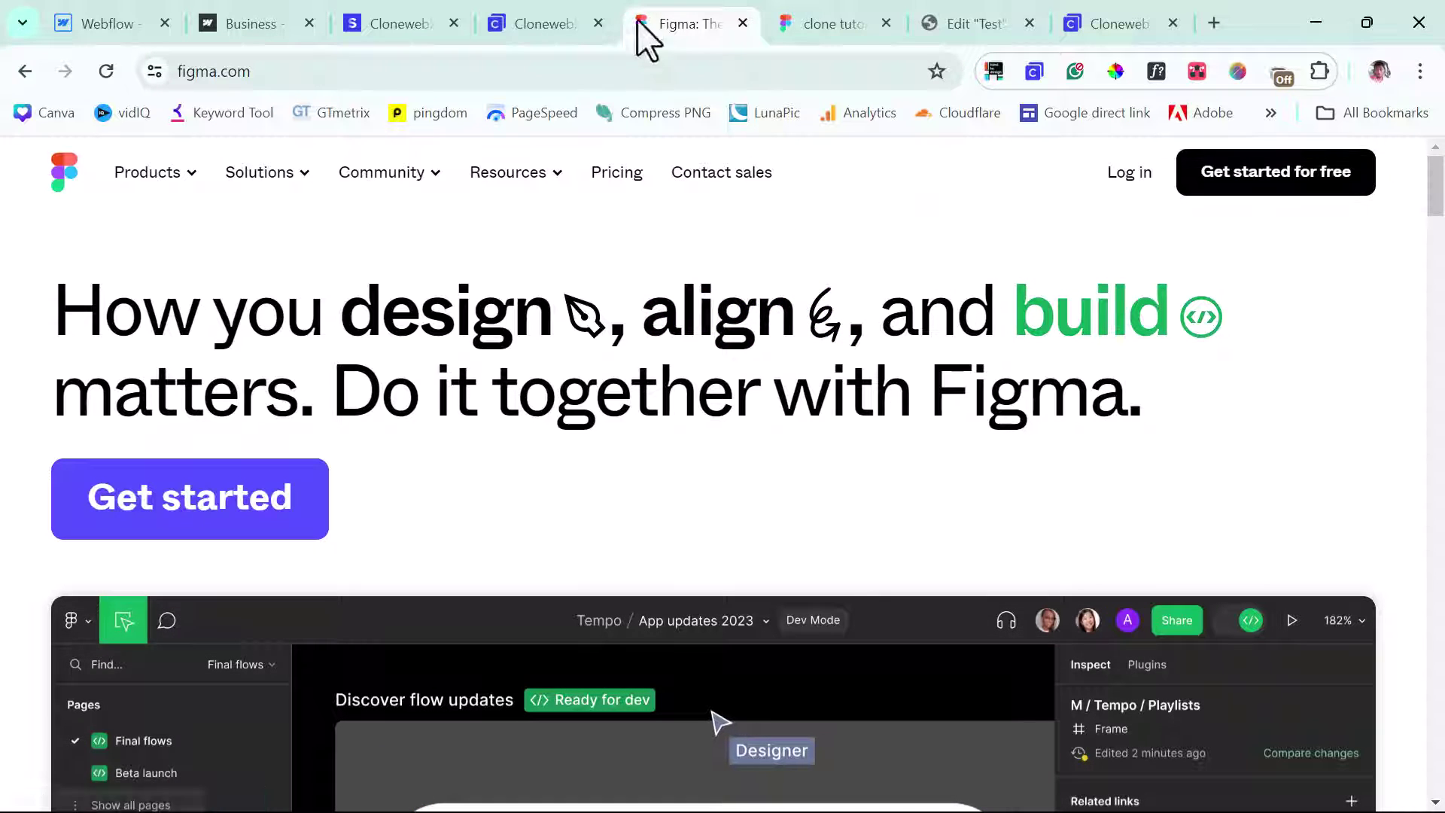
pyautogui.click(843, 24)
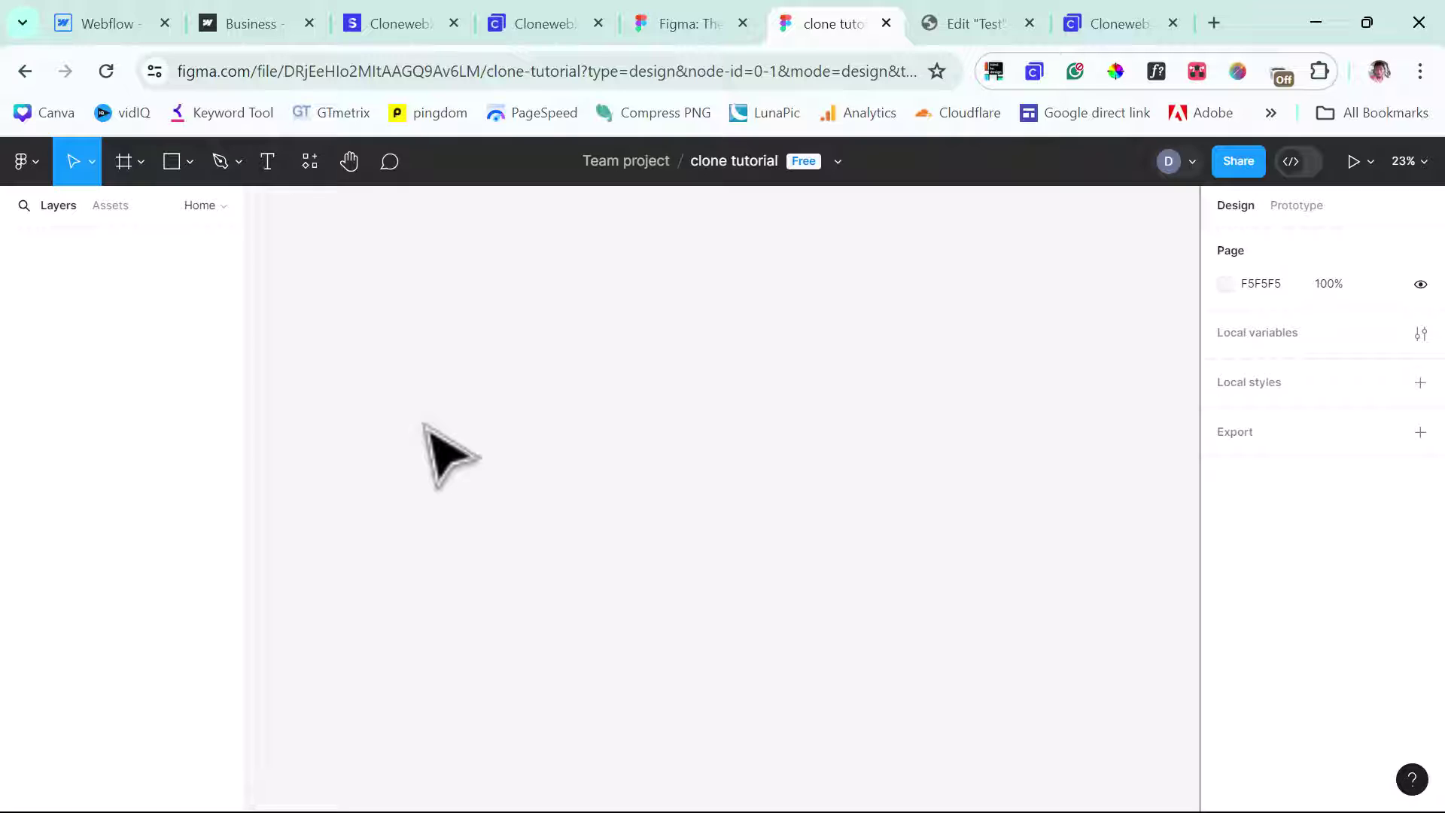
pyautogui.click(22, 159)
pyautogui.moveTo(121, 484)
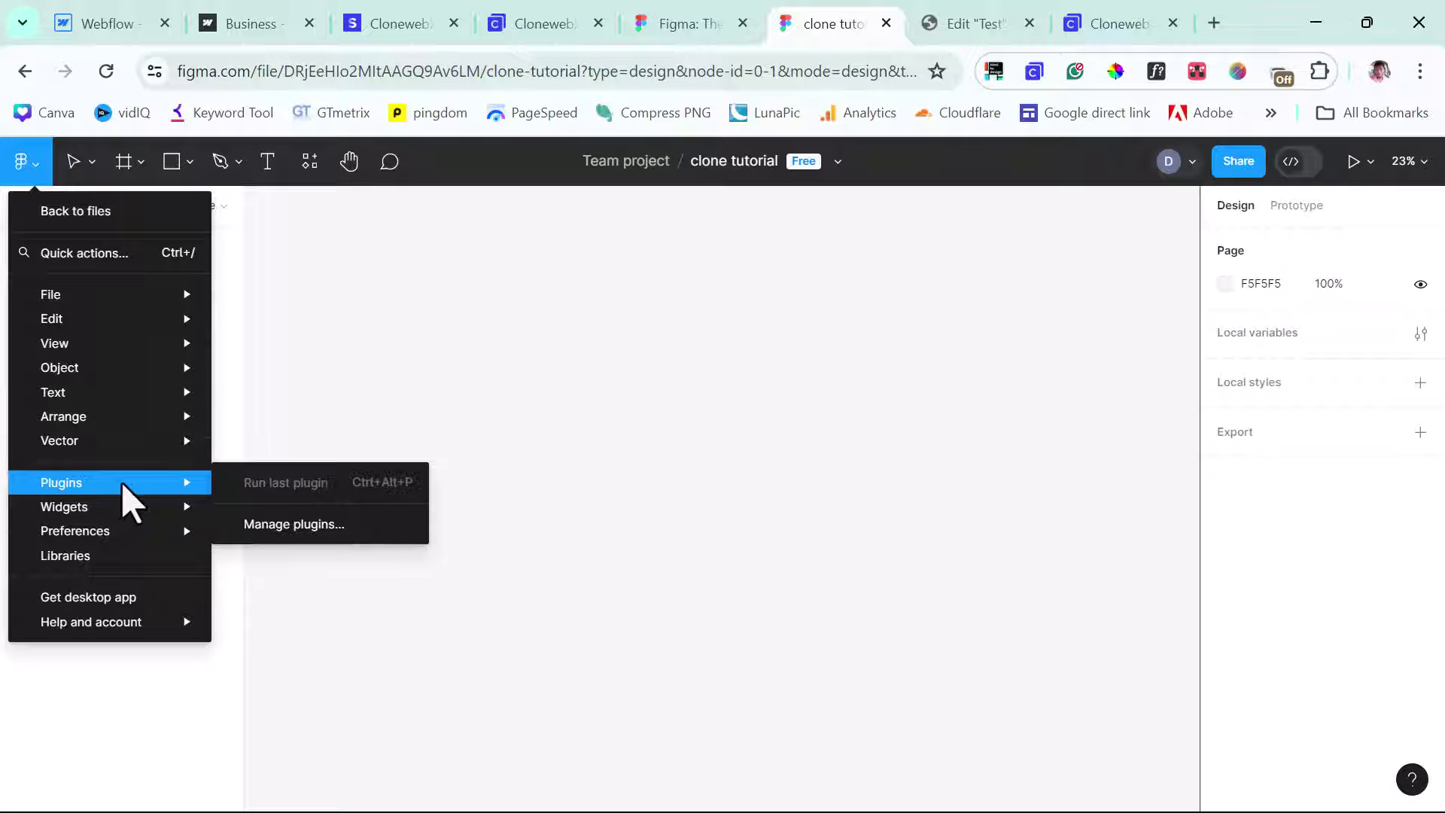
pyautogui.click(292, 526)
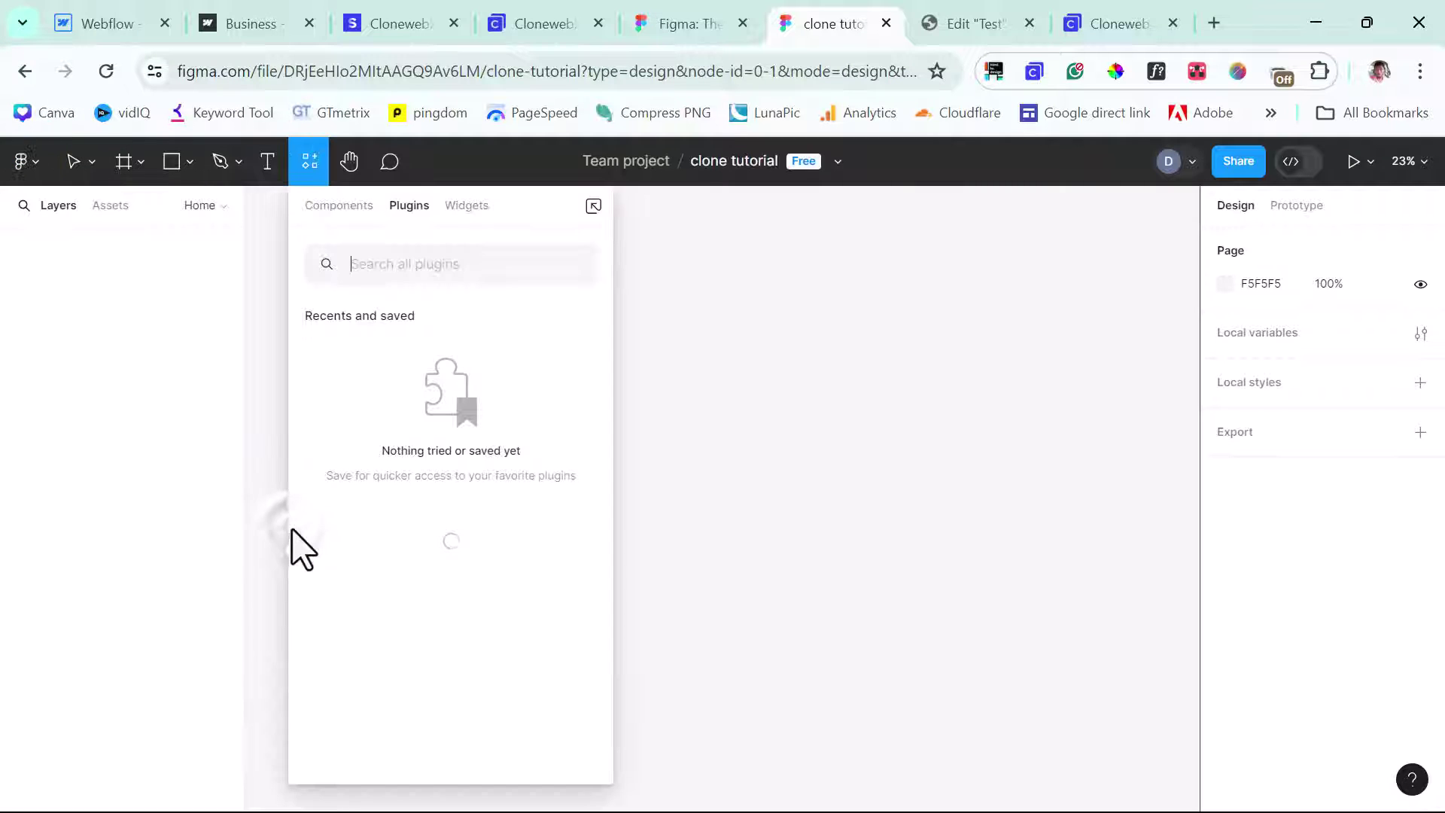
pyautogui.click(386, 265)
pyautogui.write('html to design')
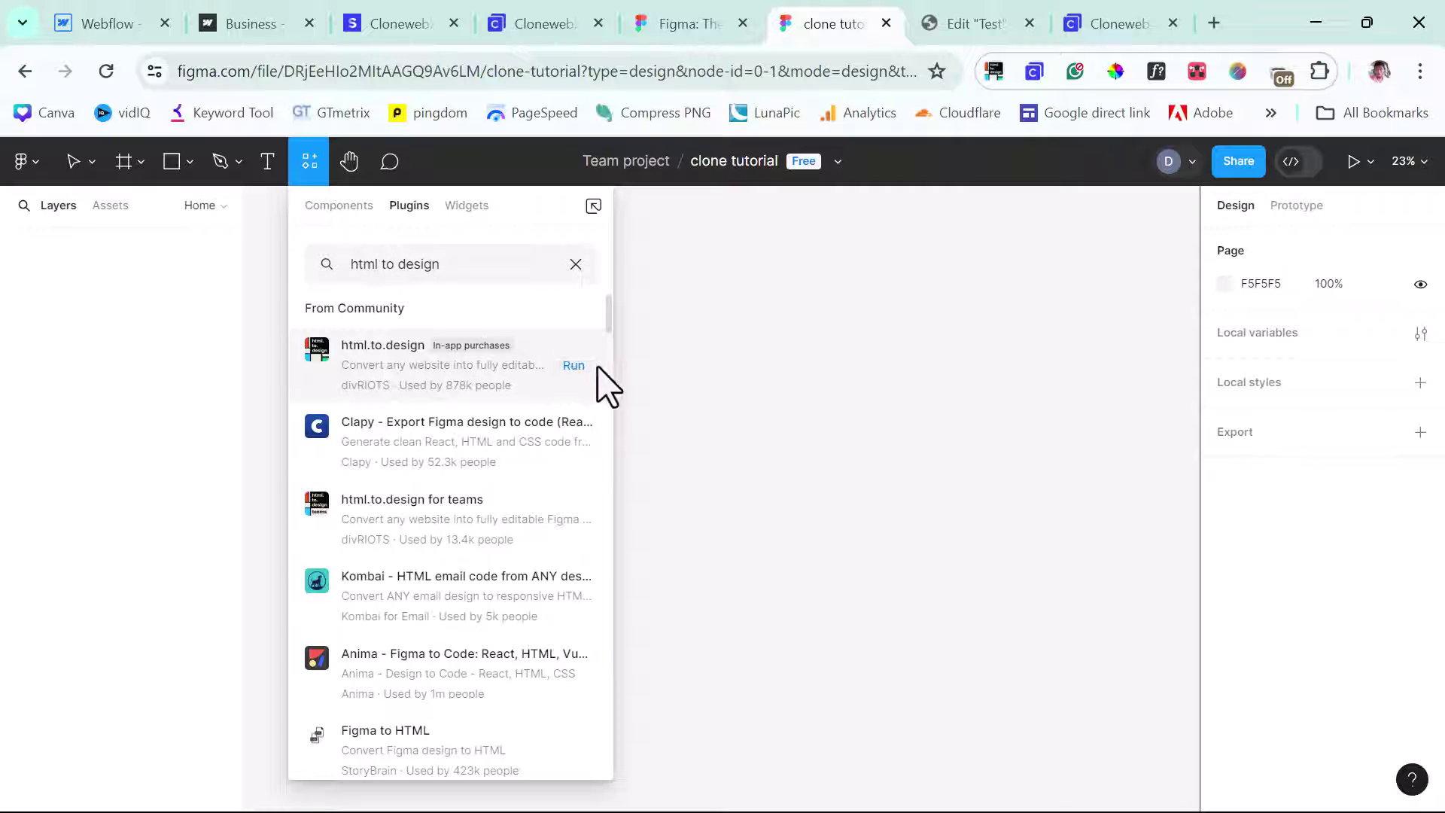
pyautogui.click(574, 366)
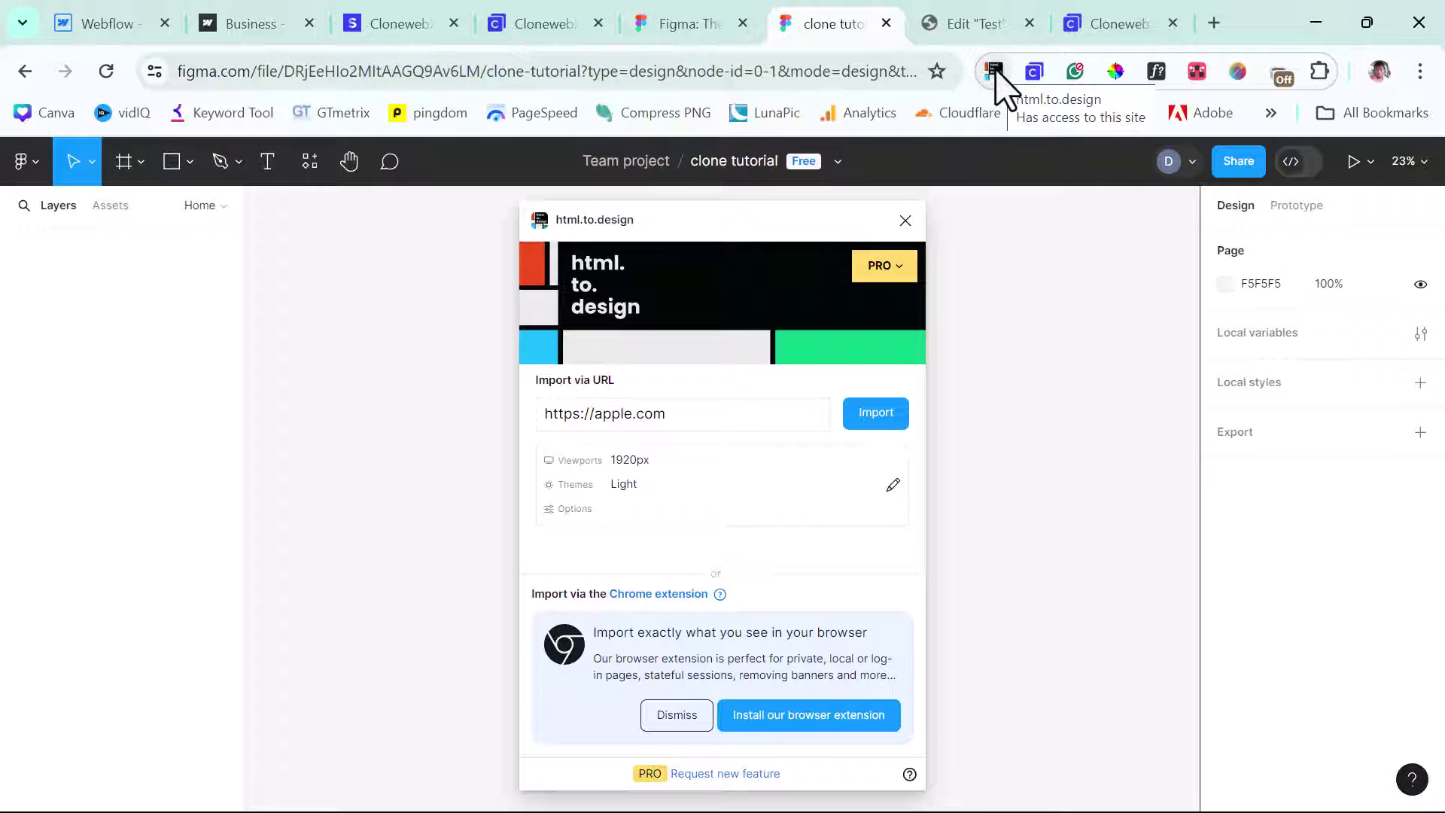
pyautogui.click(261, 23)
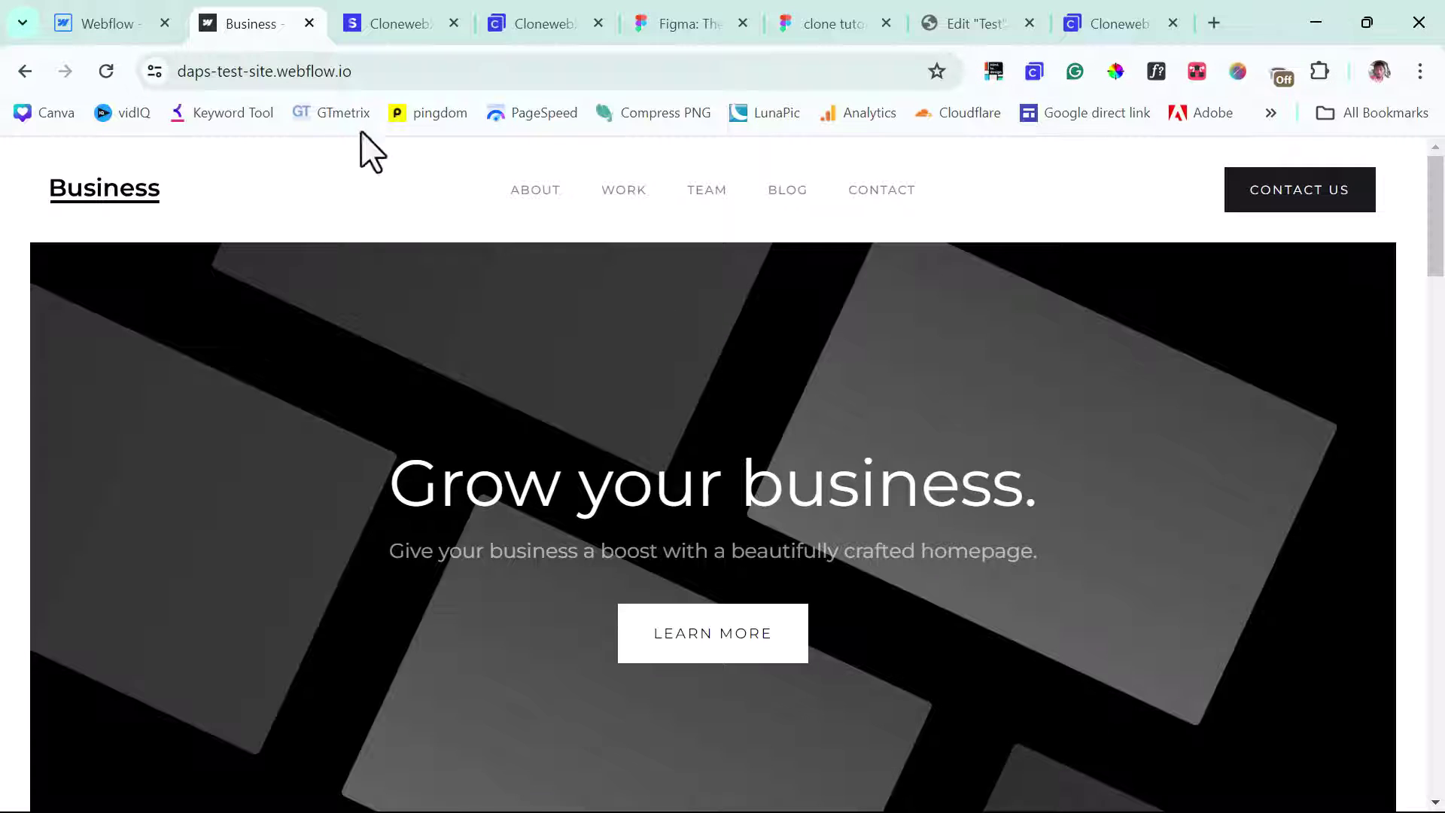
pyautogui.click(381, 67)
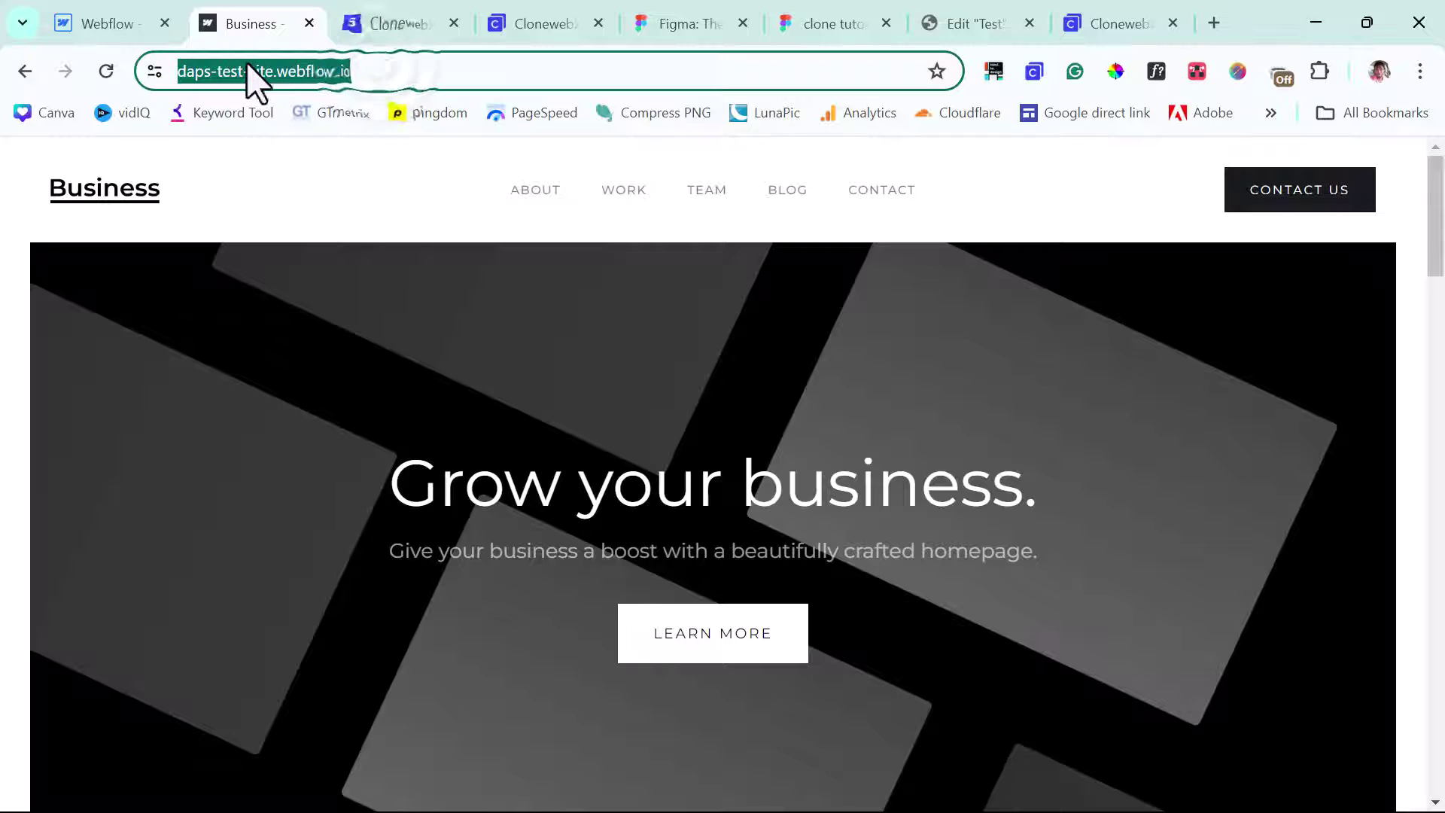
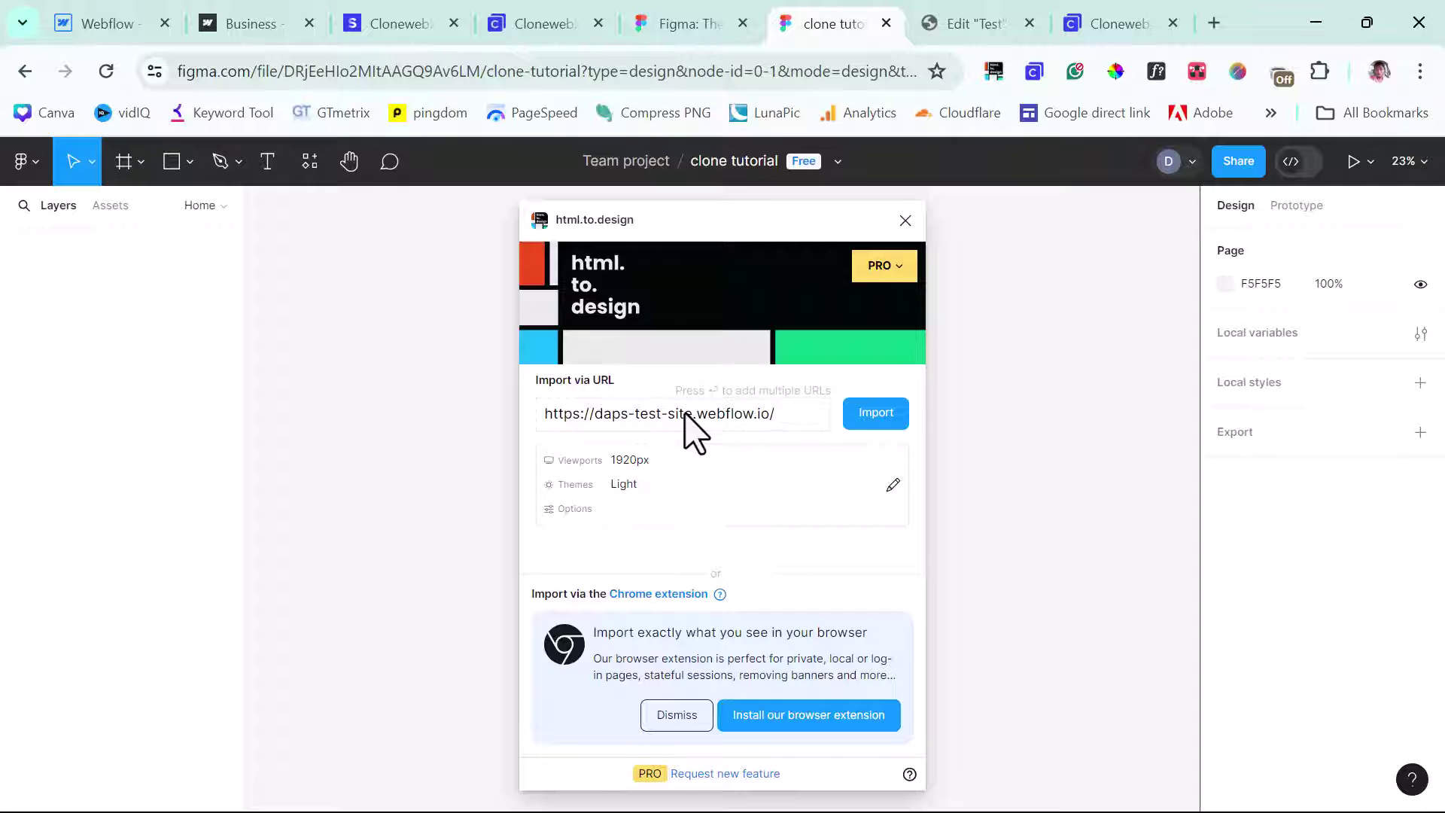
pyautogui.click(892, 485)
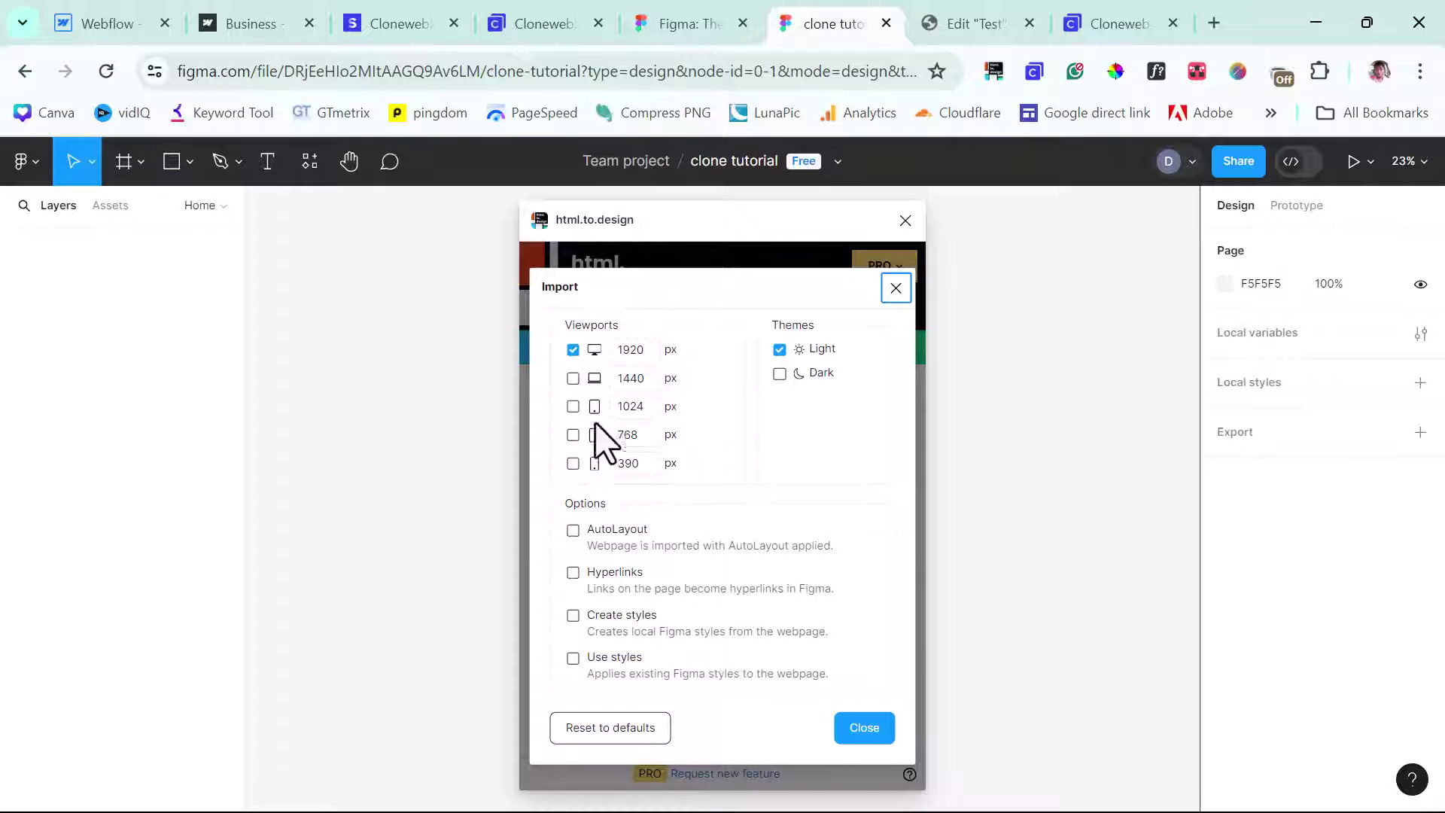
pyautogui.click(633, 352)
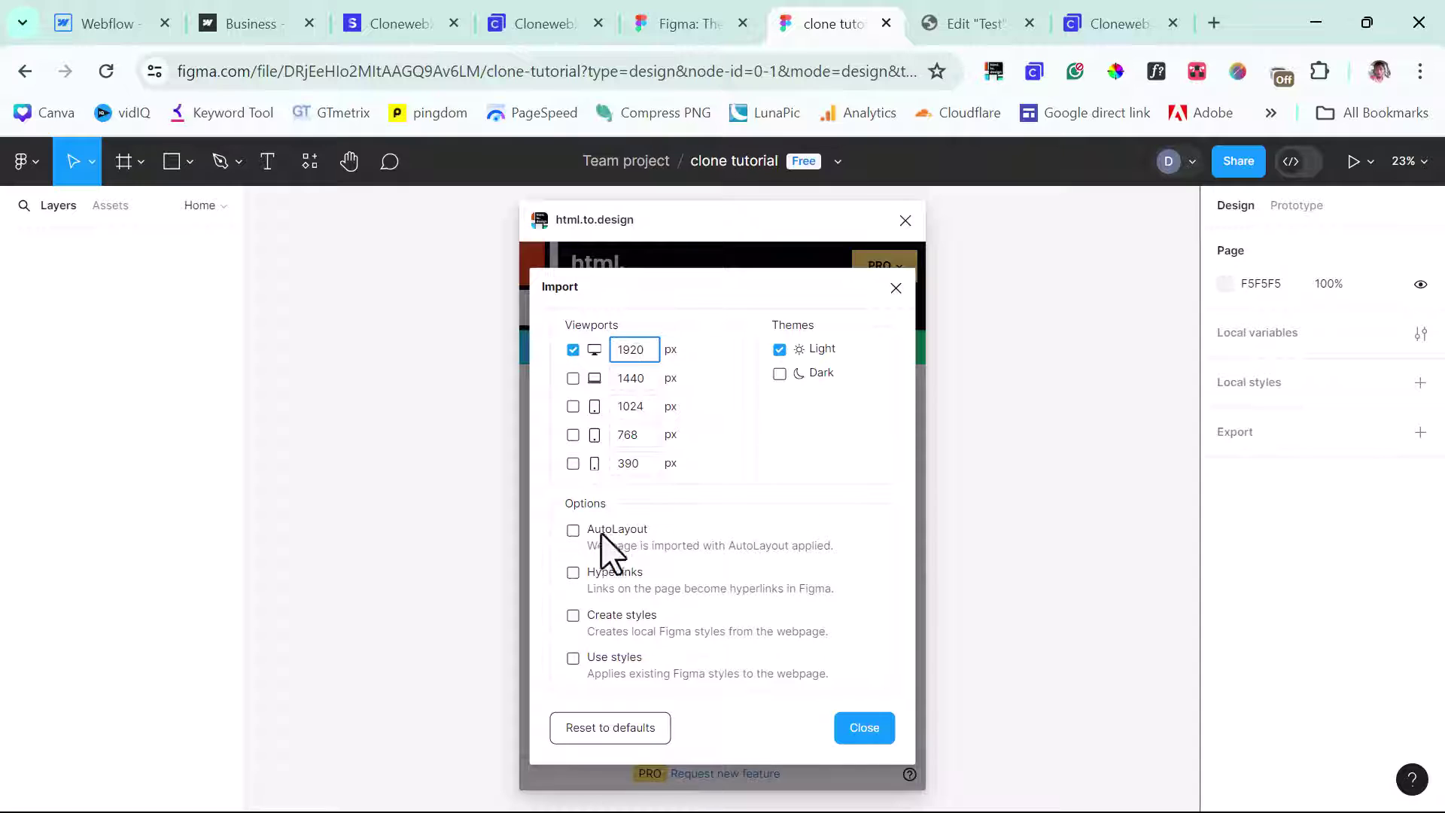
pyautogui.click(574, 530)
pyautogui.click(573, 573)
pyautogui.click(866, 734)
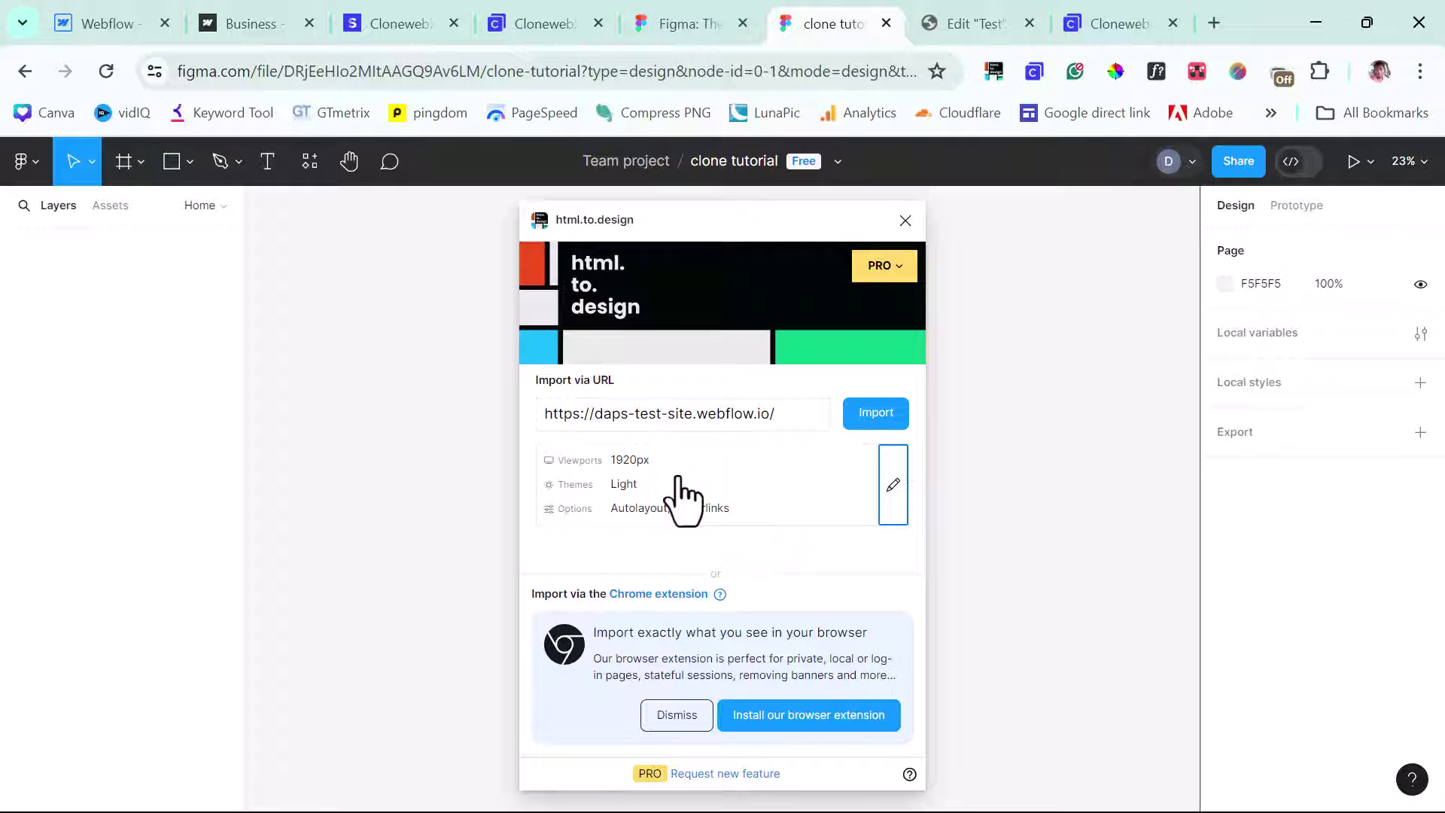
# Step: Import the site into the Figma file, close the plugin, and look over the imported design up close
pyautogui.click(873, 412)
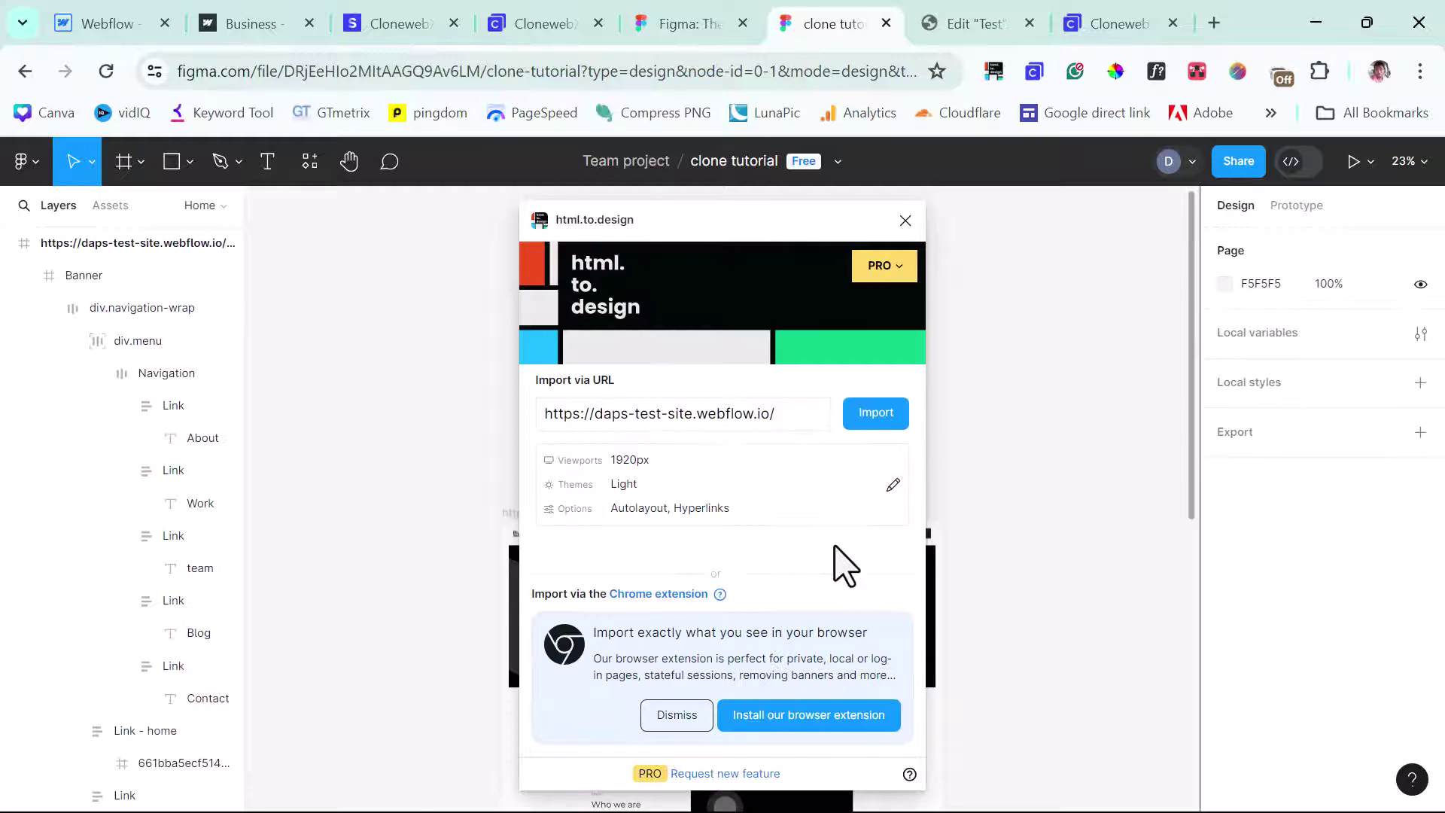
pyautogui.click(904, 221)
pyautogui.scroll(-10, 1068, 461)
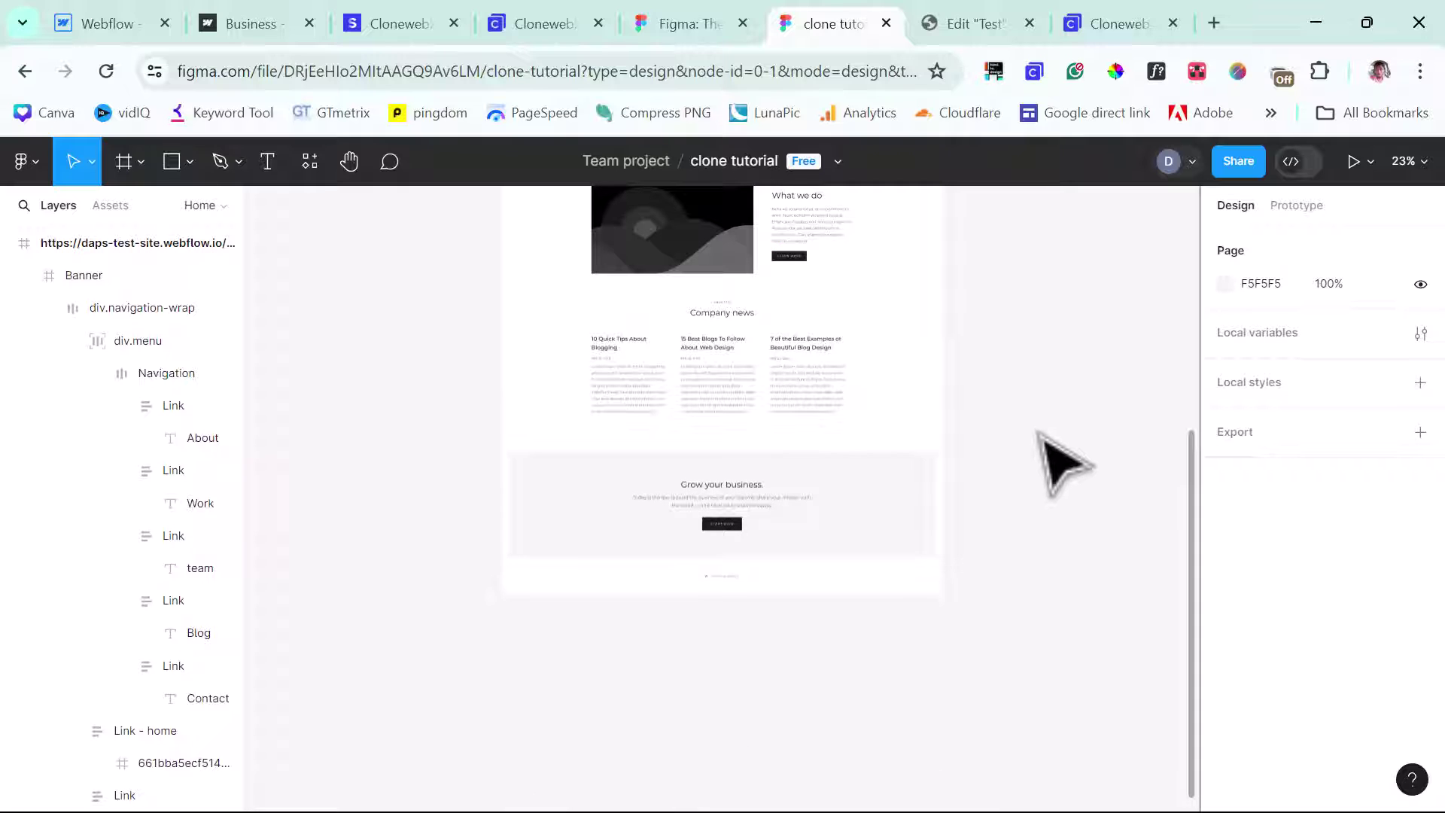
pyautogui.scroll(10, 1042, 436)
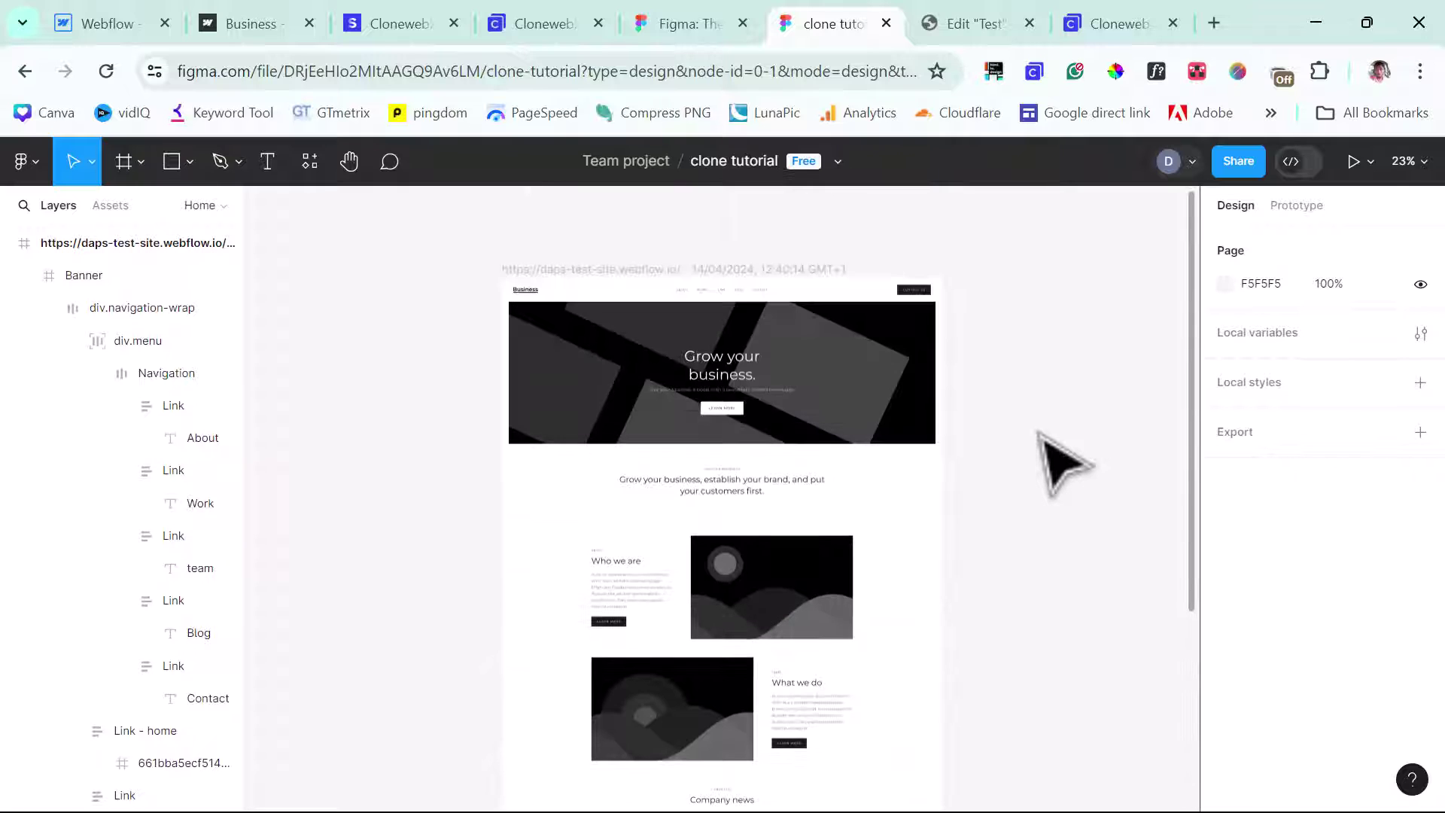
pyautogui.hotkey('ctrl', '=')
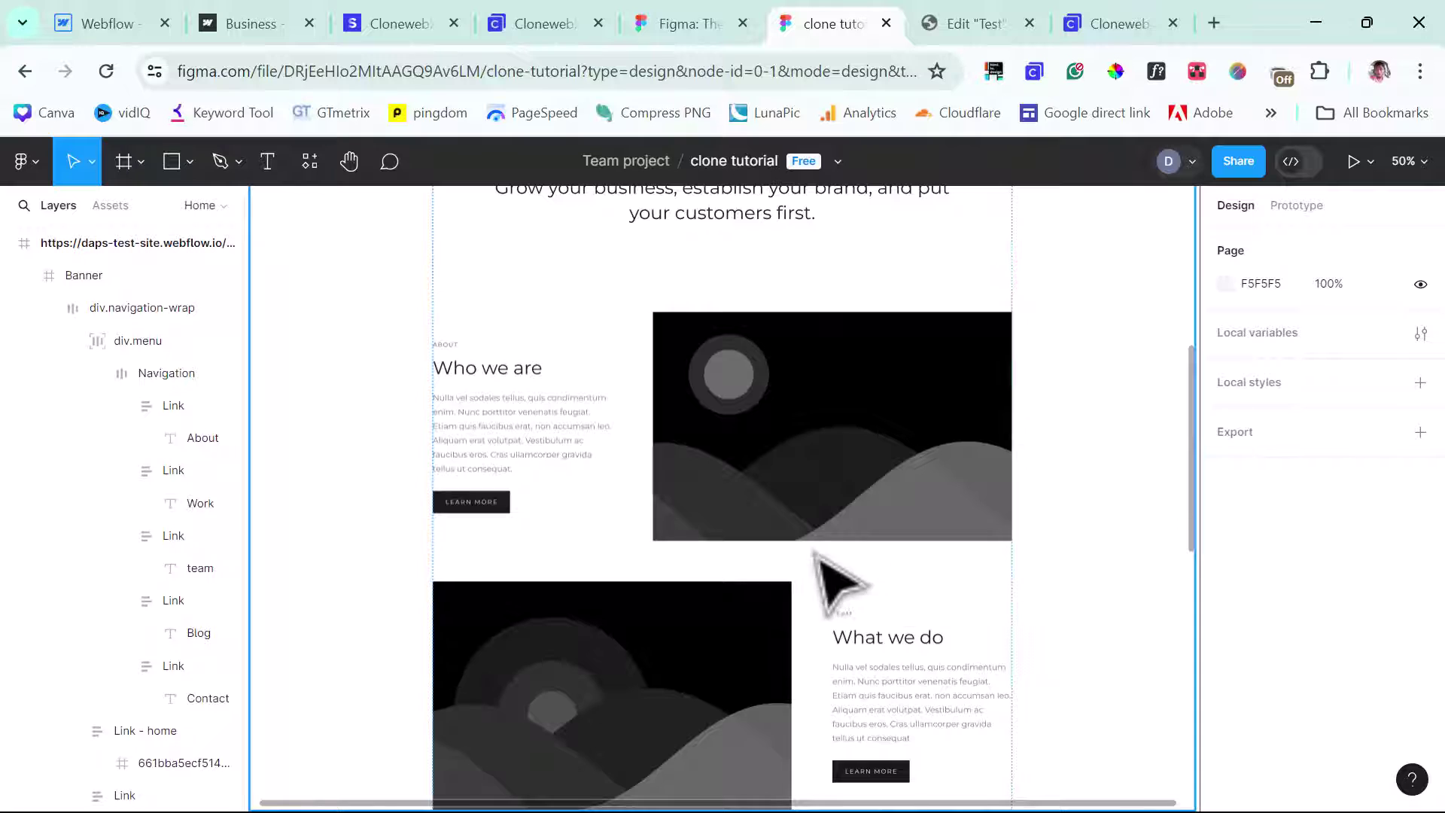
# Step: Rename the imported website's top-level frame to "Home"
pyautogui.scroll(6, 816, 555)
pyautogui.scroll(2, 817, 557)
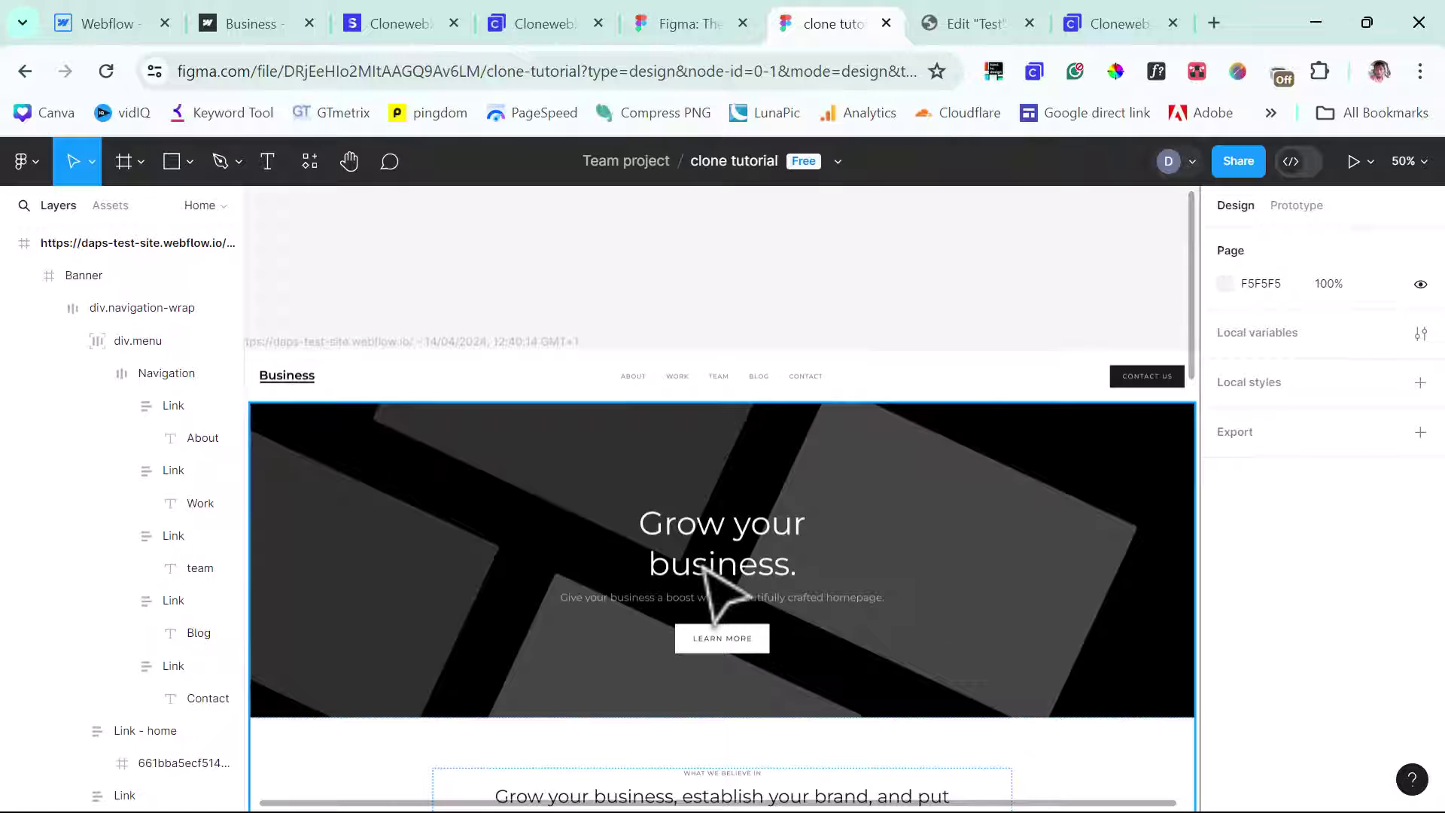
pyautogui.click(145, 243)
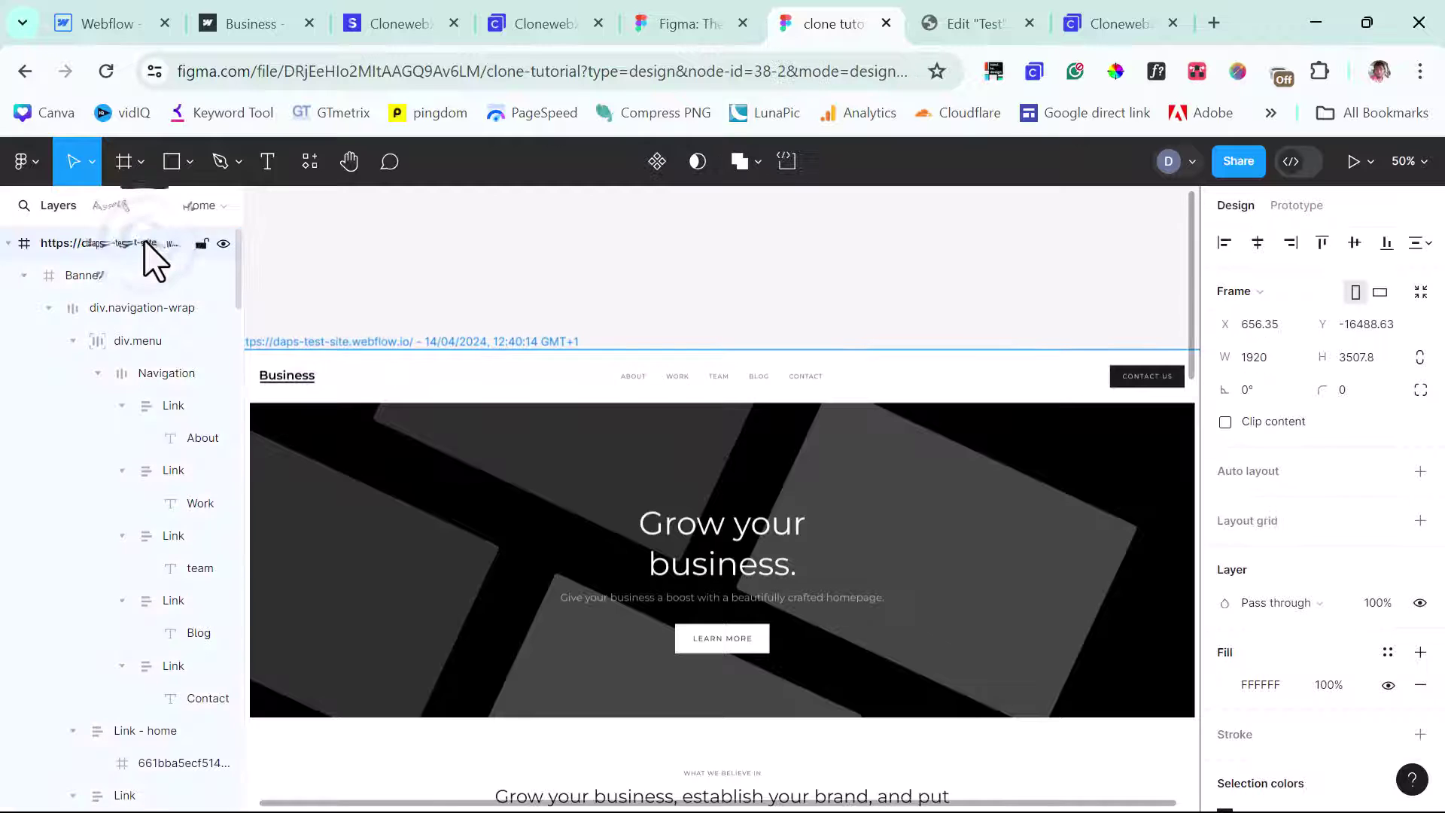
pyautogui.doubleClick(143, 241)
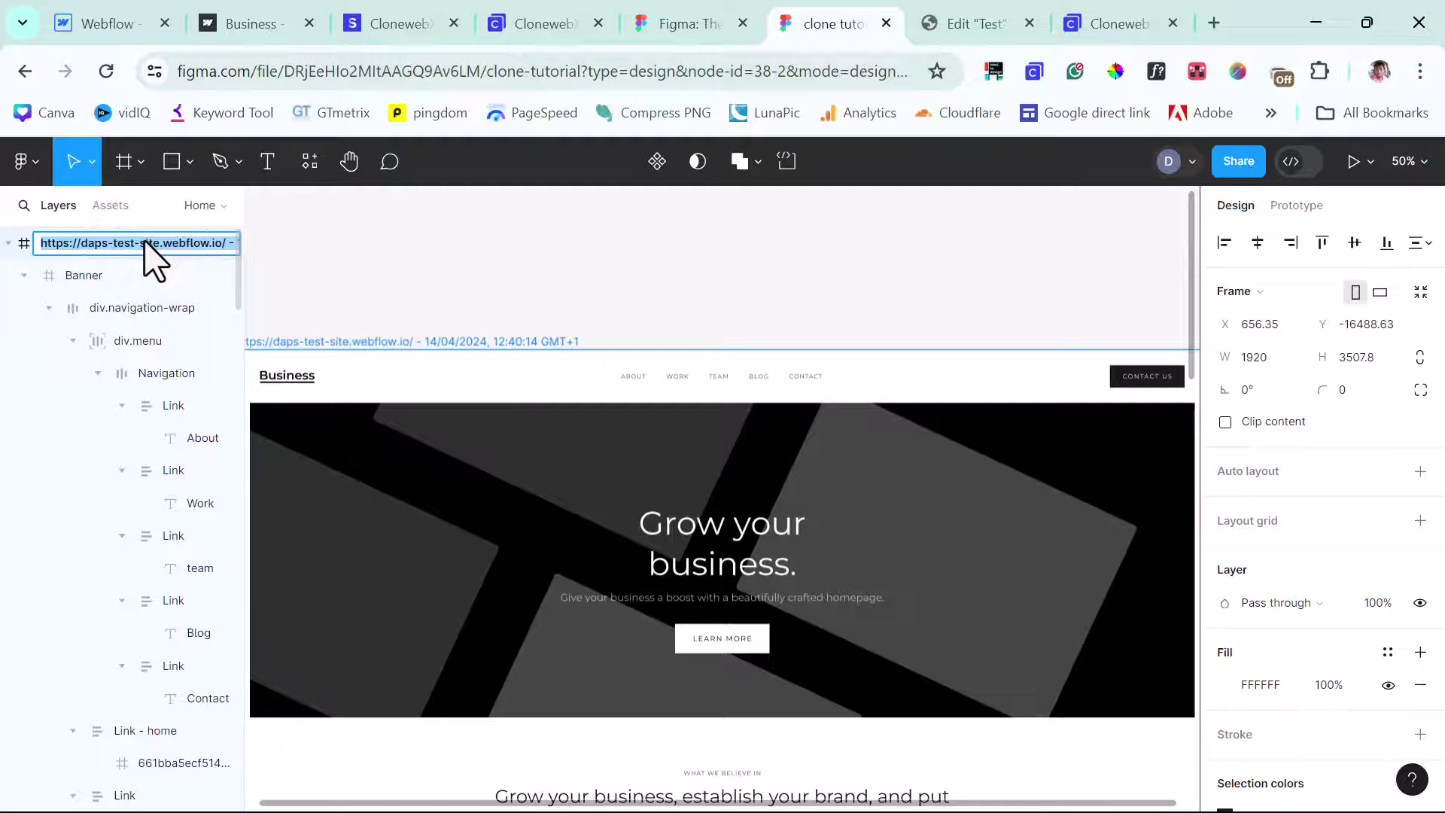
pyautogui.write('Home')
pyautogui.press('Return')
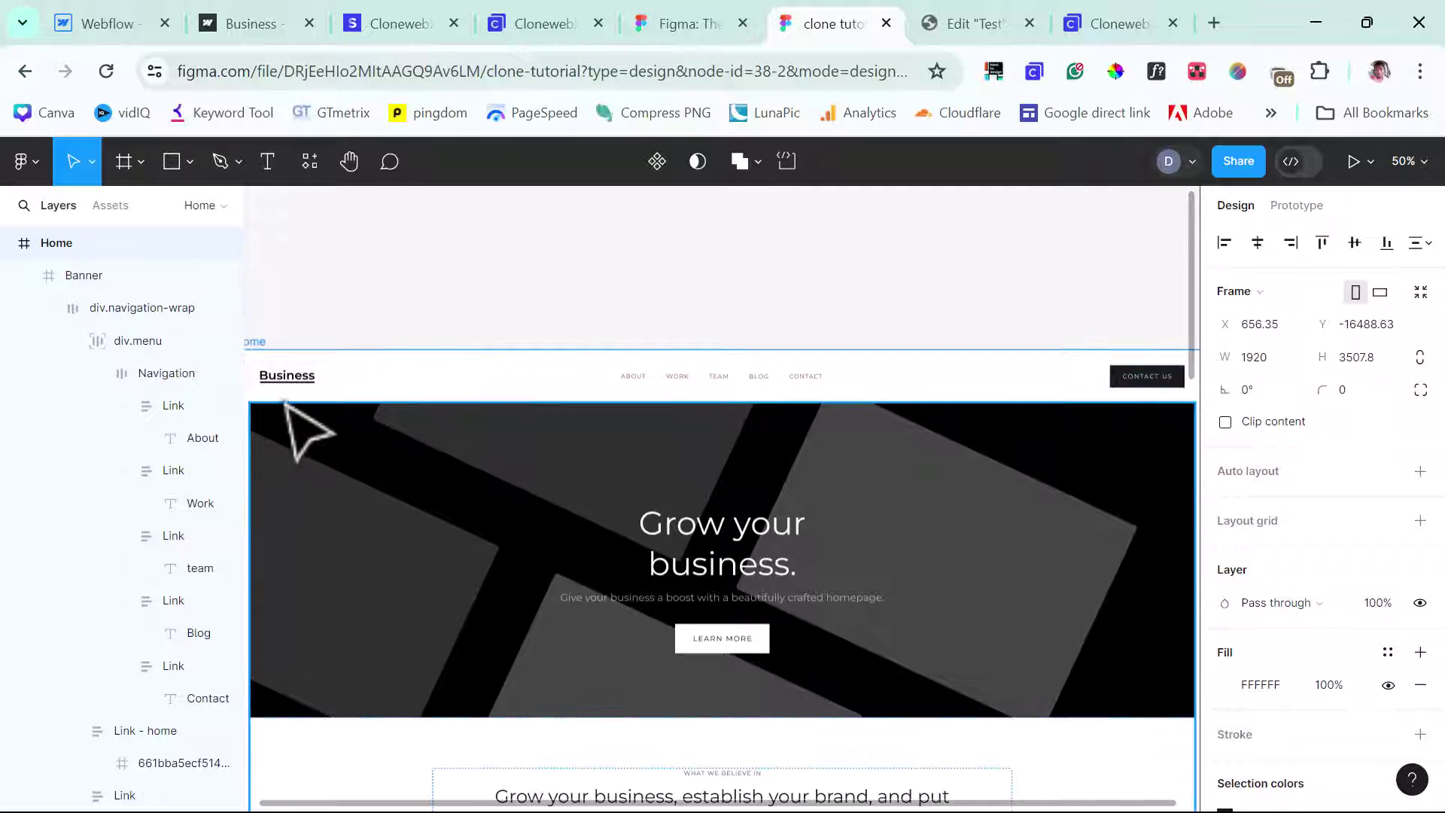
# Step: Search the plugins for UiChemy, run its Elementor version on the Home frame, and proceed to the serial key screen
pyautogui.click(29, 163)
pyautogui.moveTo(84, 485)
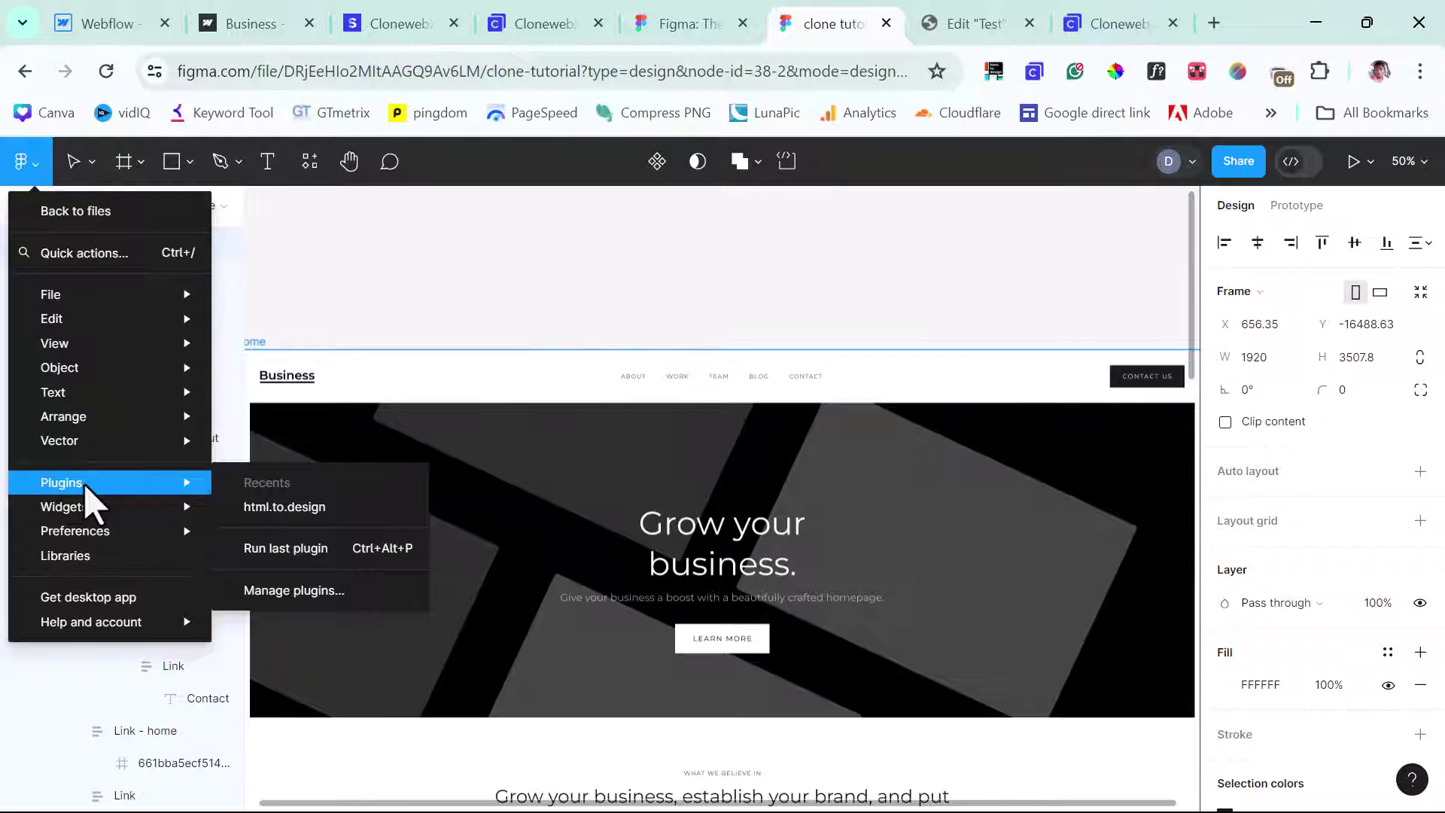
pyautogui.click(267, 590)
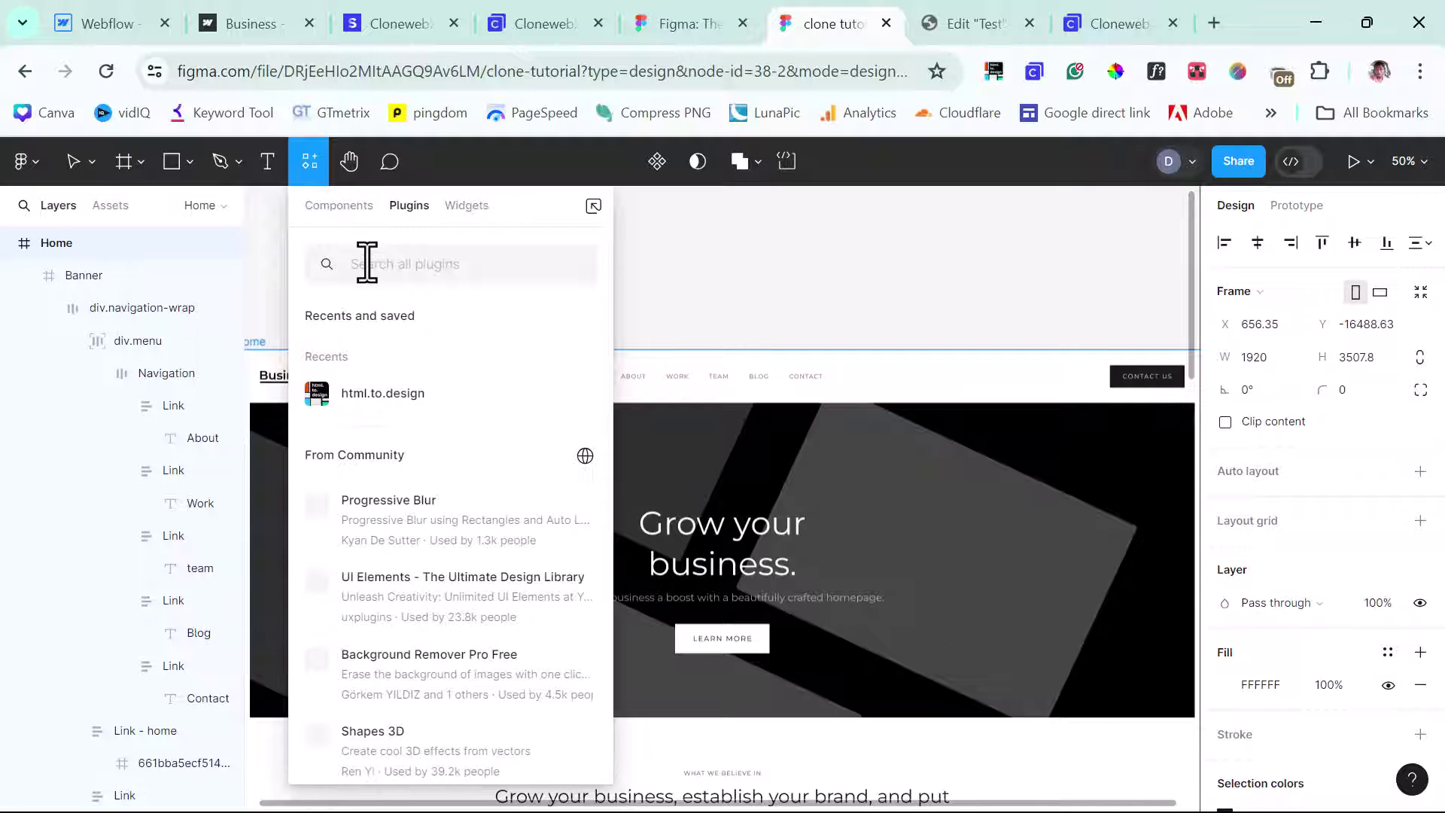
pyautogui.write('uidummy')
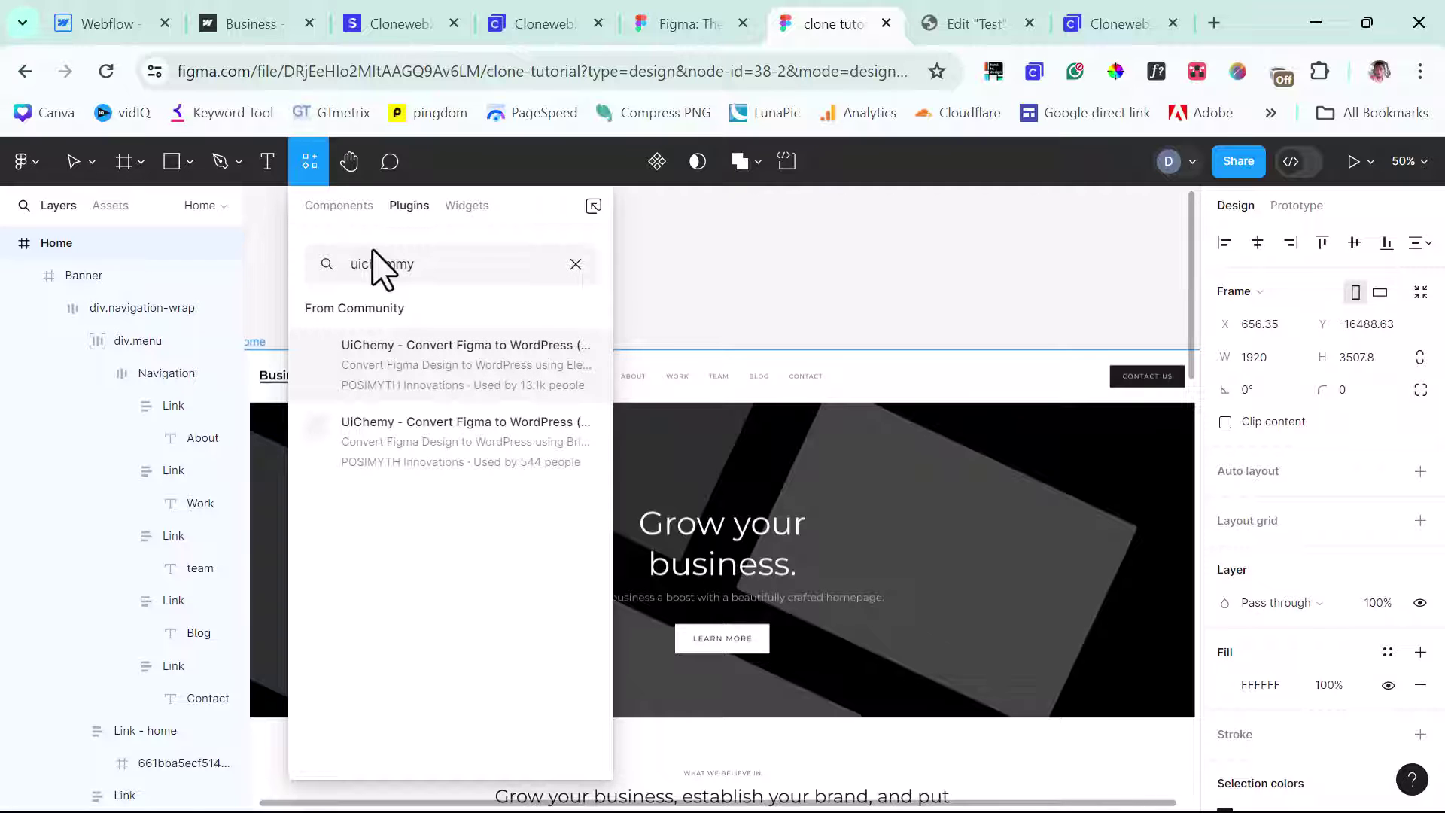
pyautogui.click(575, 366)
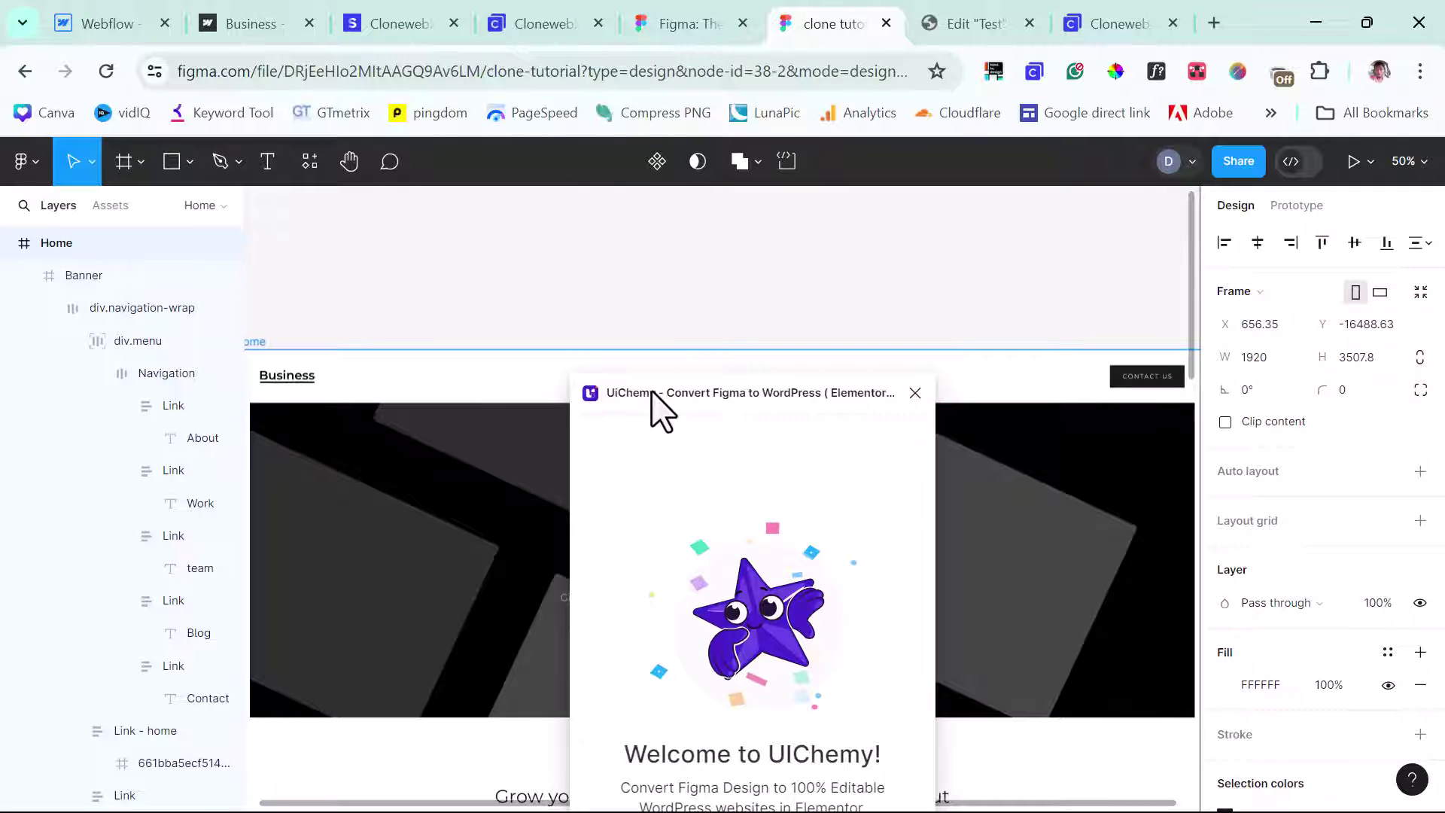
pyautogui.moveTo(652, 392); pyautogui.dragTo(627, 206)
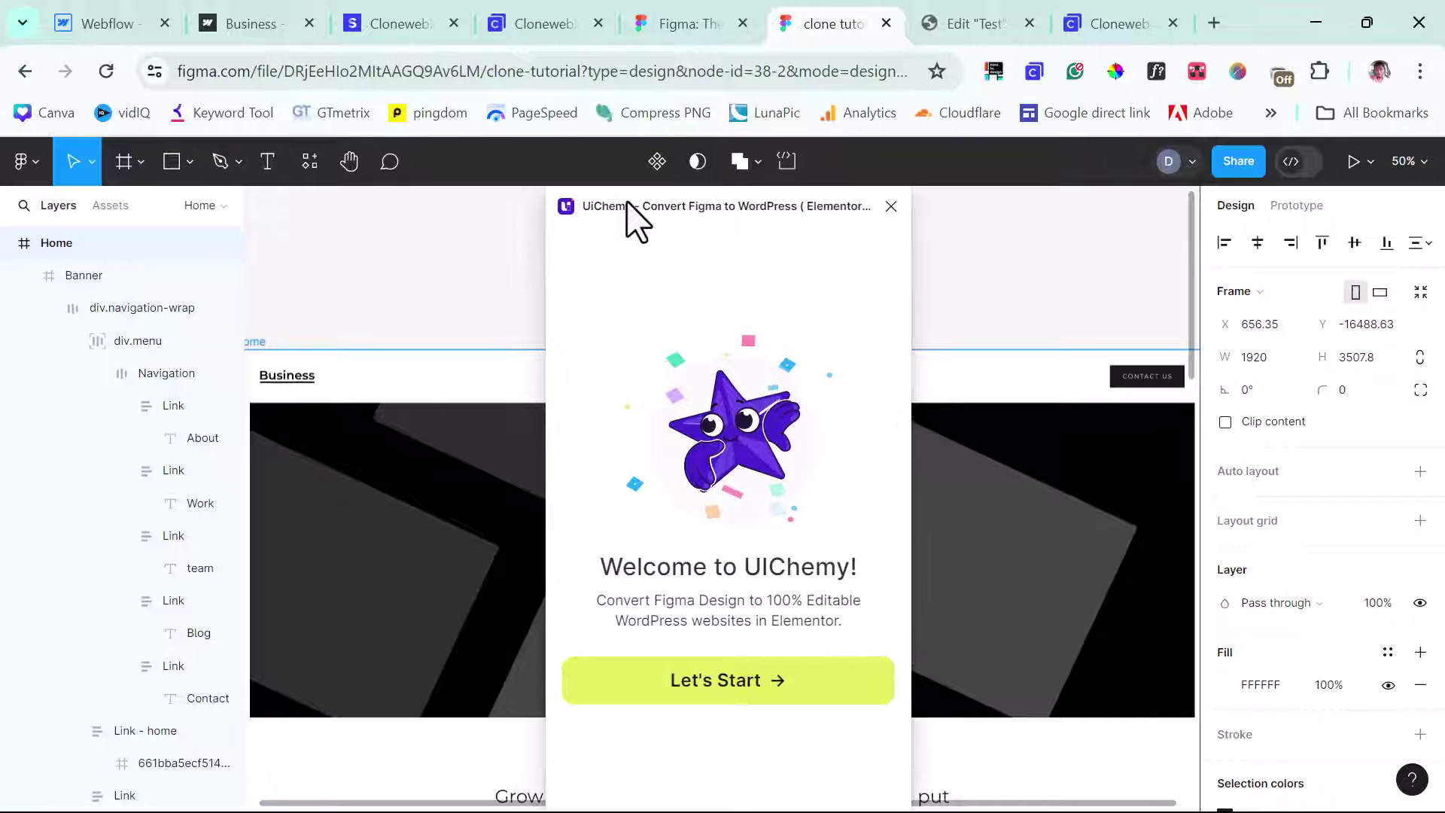
pyautogui.click(734, 685)
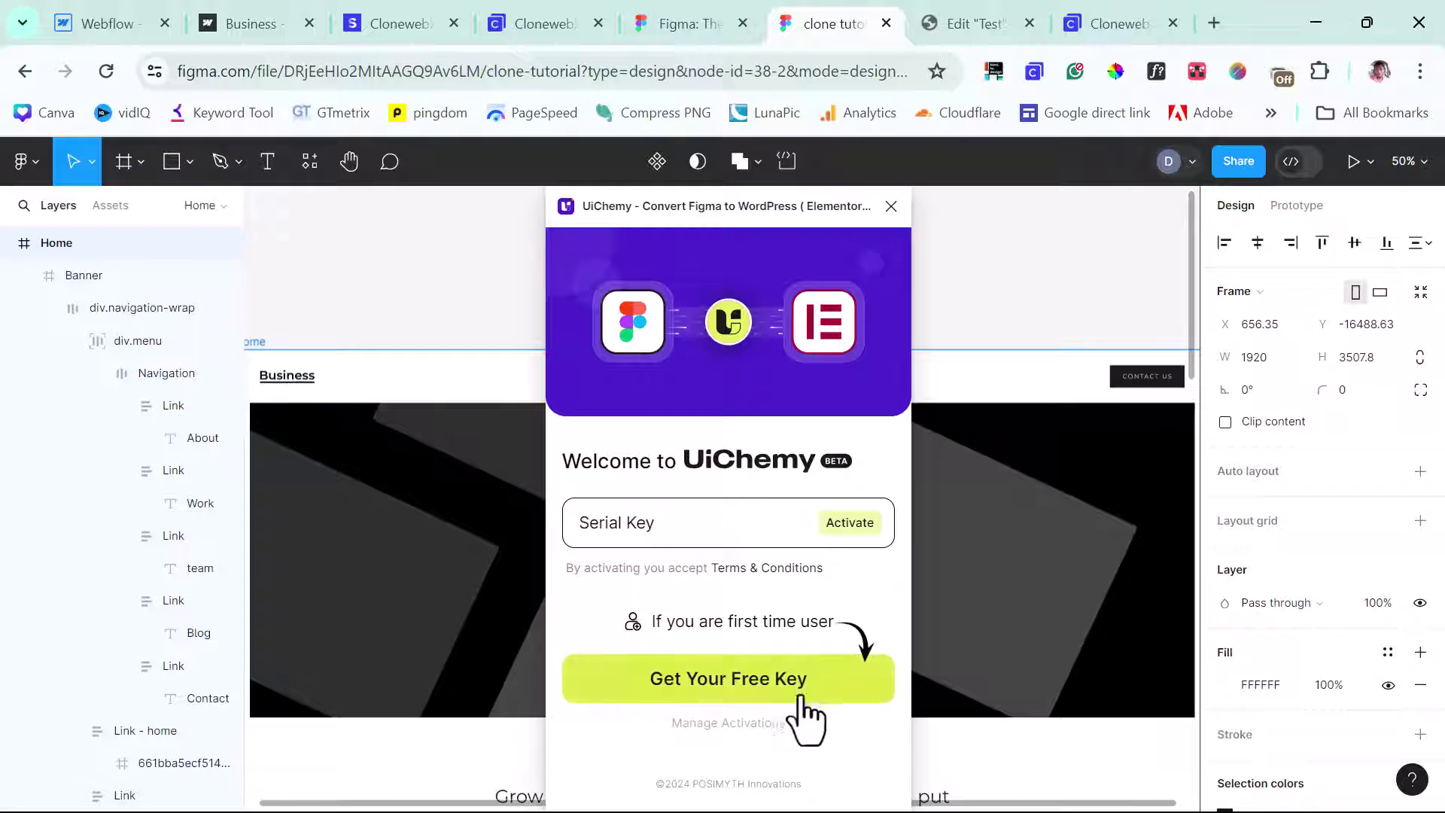
# Step: Open the UiChemy website through the free key option and examine its features, support offers and pricing plans
pyautogui.click(721, 681)
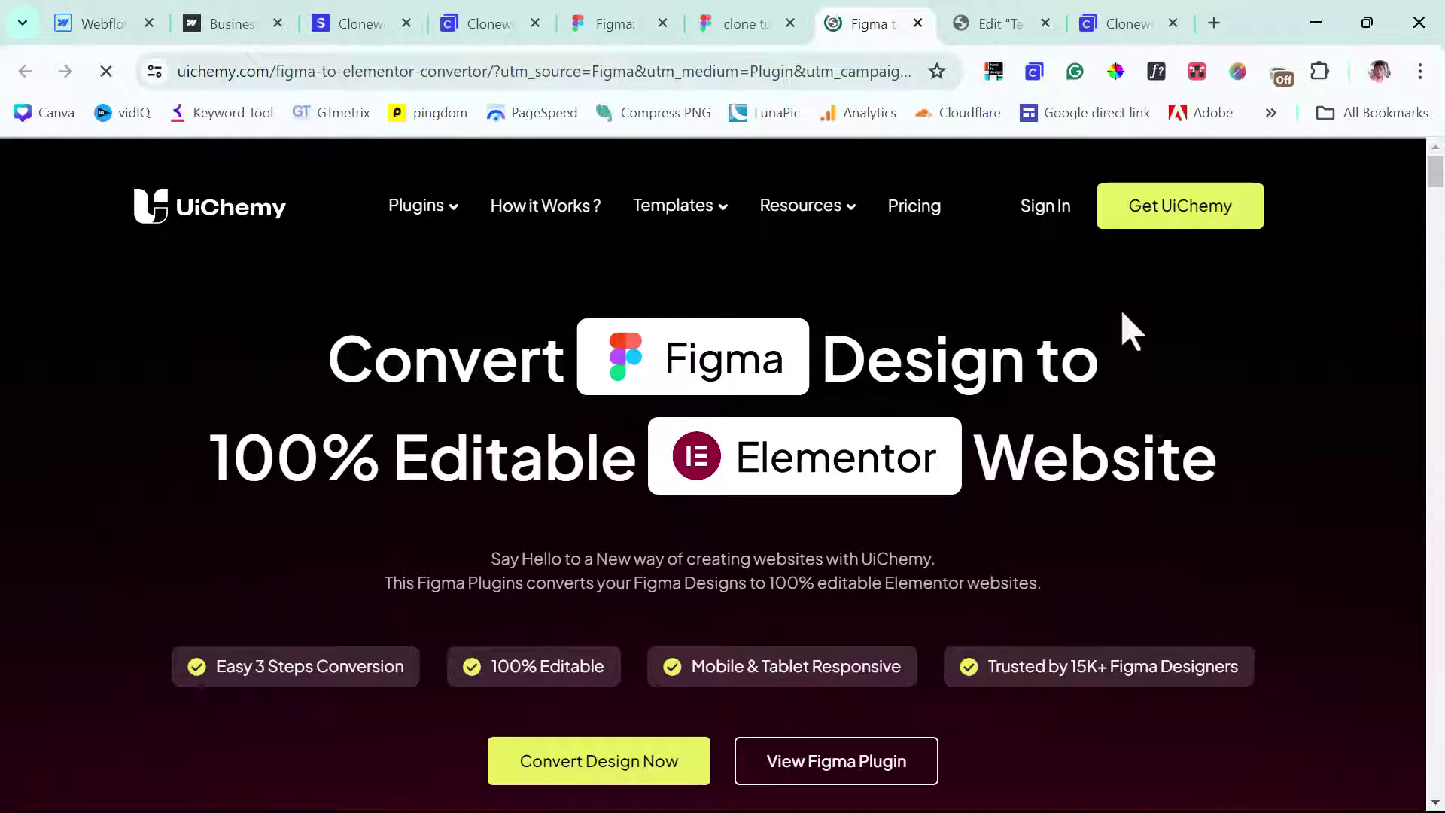
pyautogui.moveTo(1436, 184); pyautogui.dragTo(1442, 666)
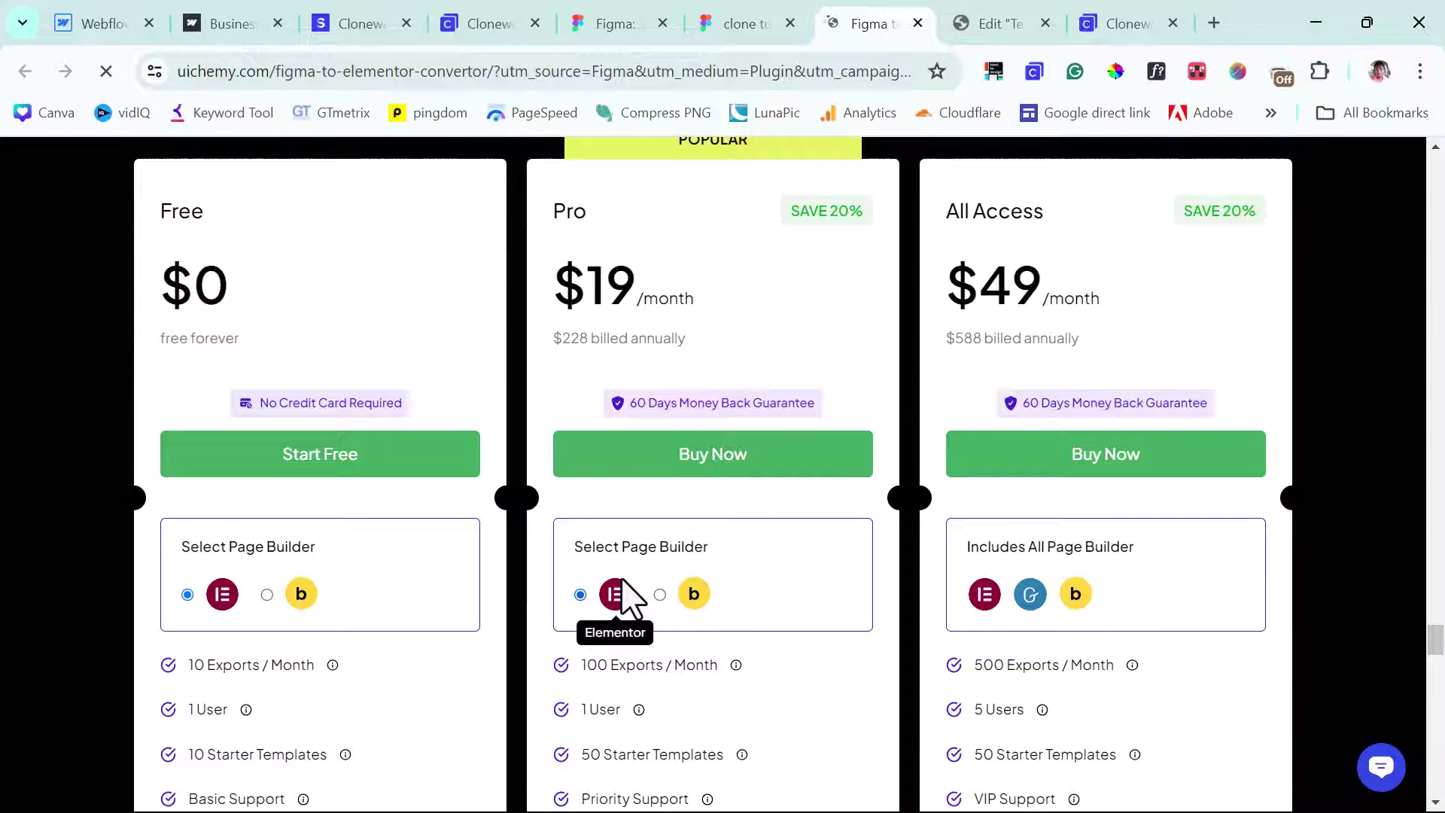
pyautogui.scroll(-10, 692, 598)
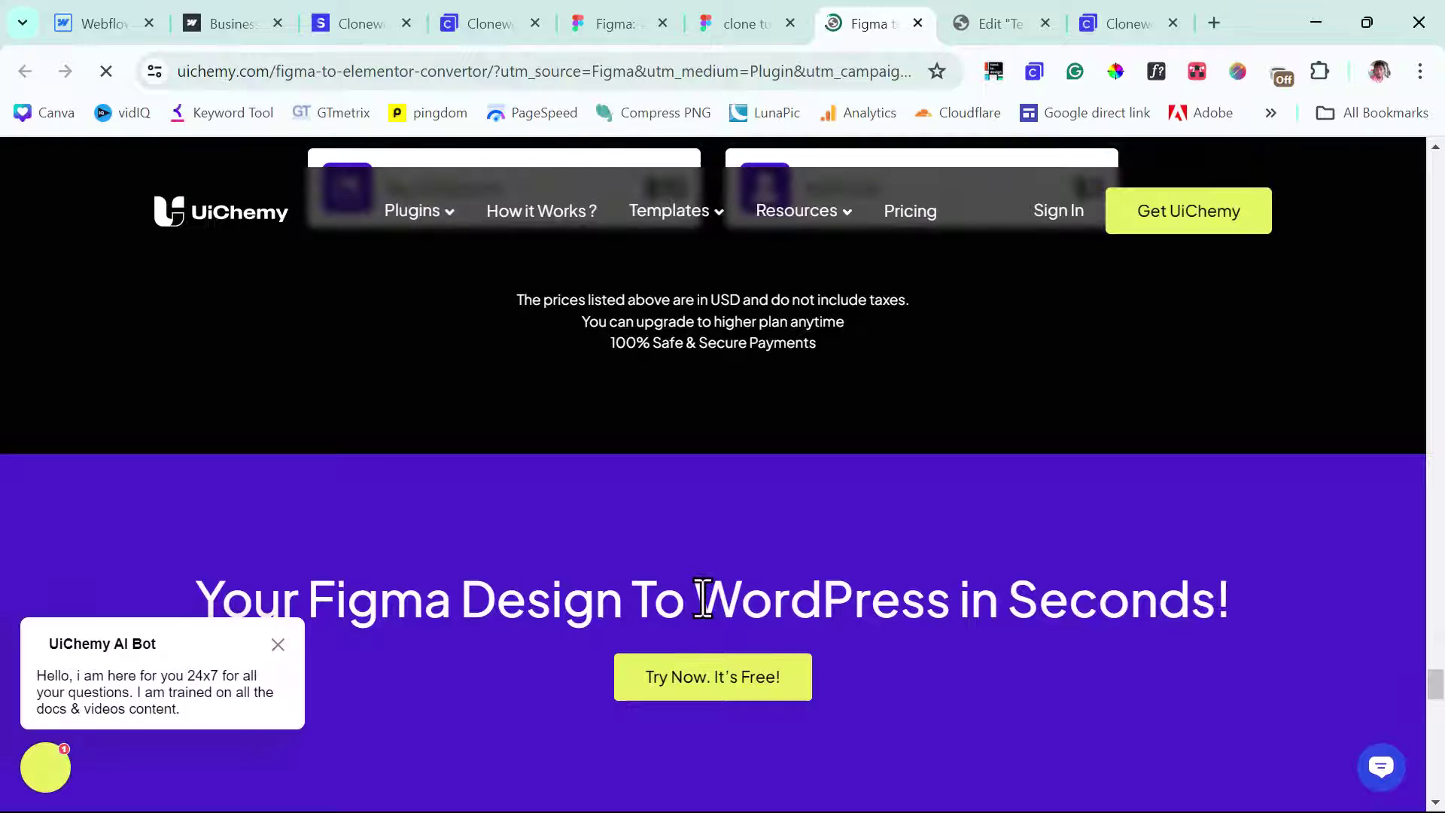
pyautogui.scroll(-5, 984, 489)
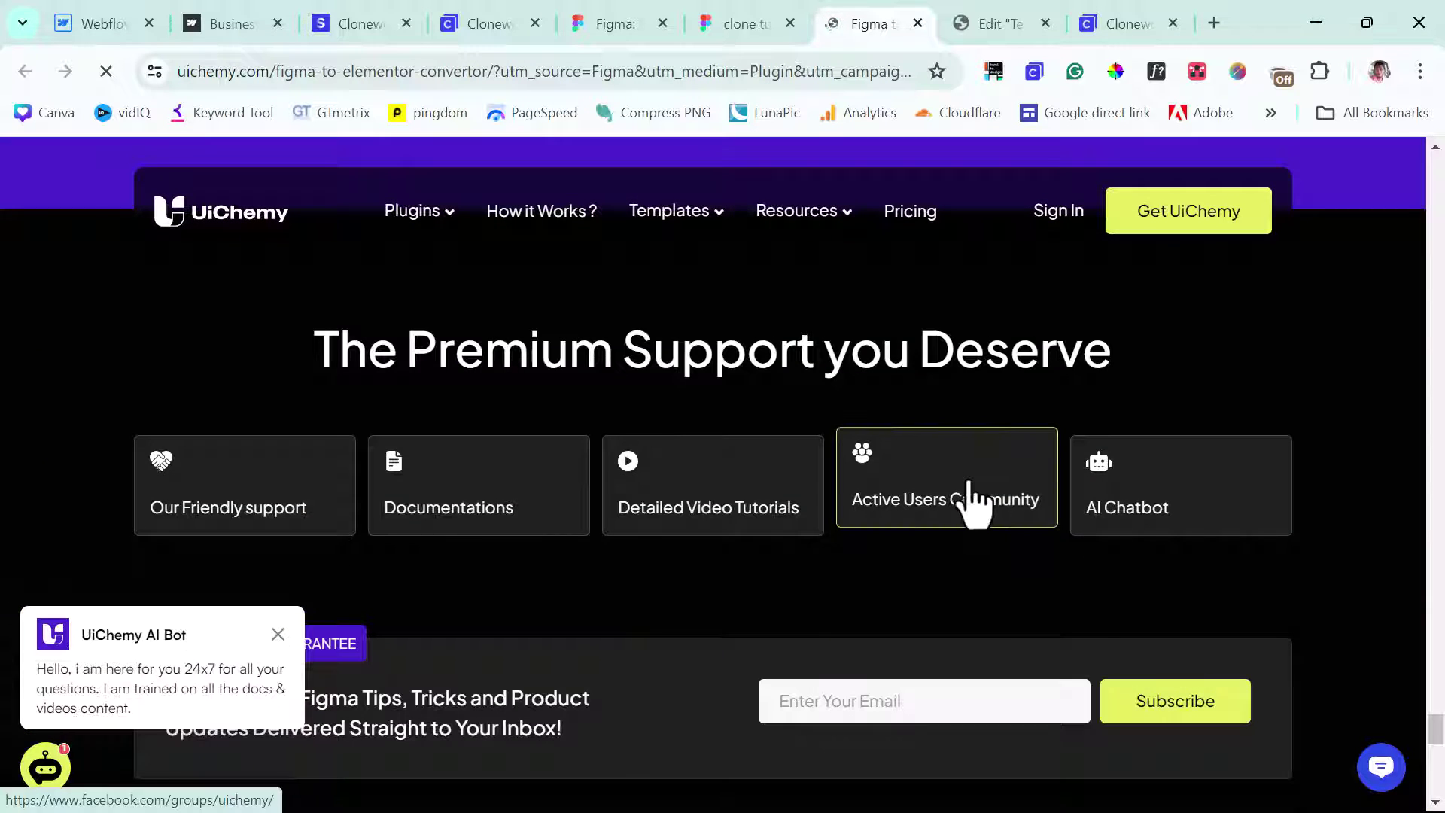
pyautogui.scroll(8, 956, 506)
pyautogui.scroll(7, 956, 497)
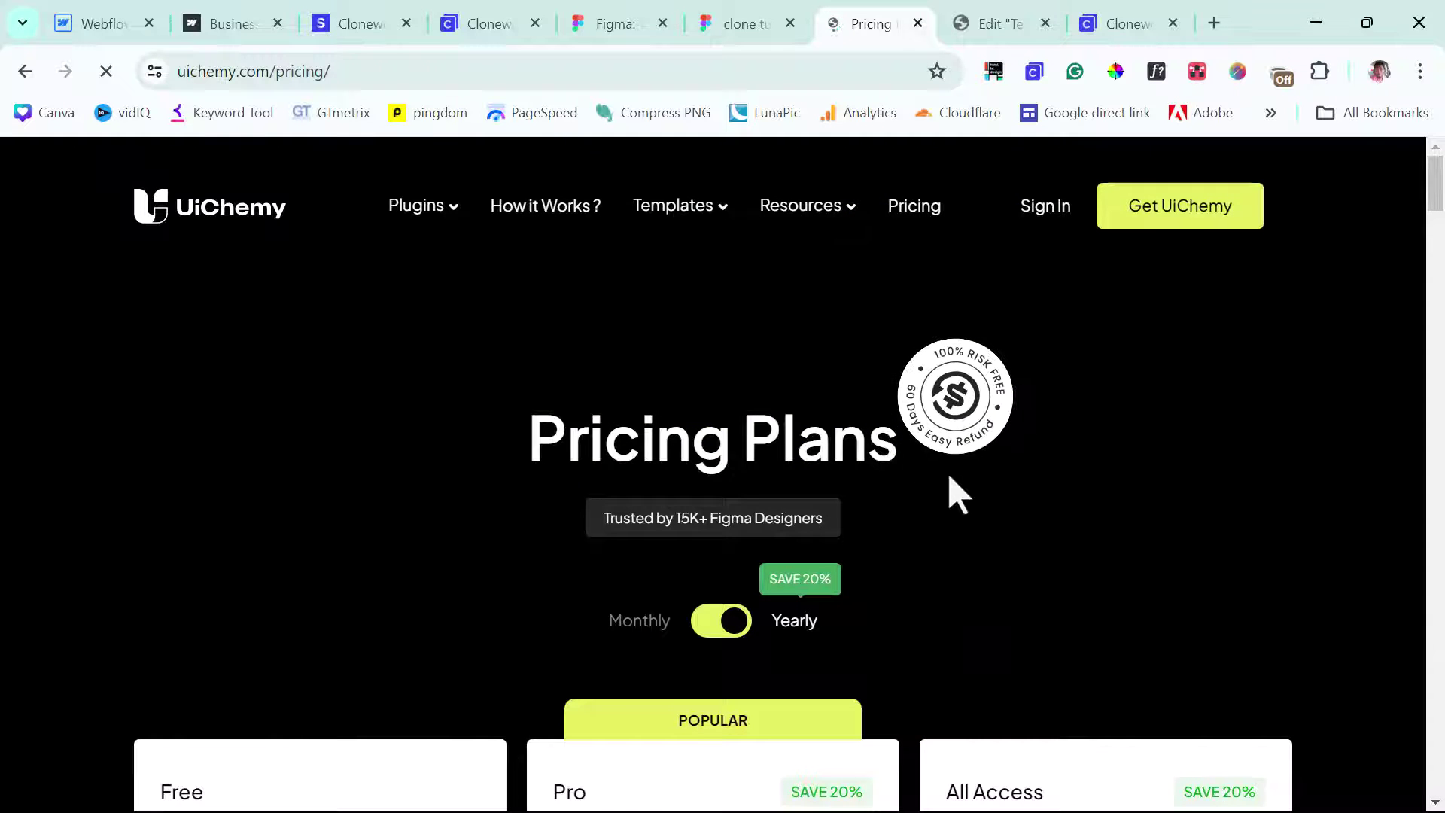
pyautogui.scroll(-6, 958, 495)
pyautogui.scroll(-2, 947, 477)
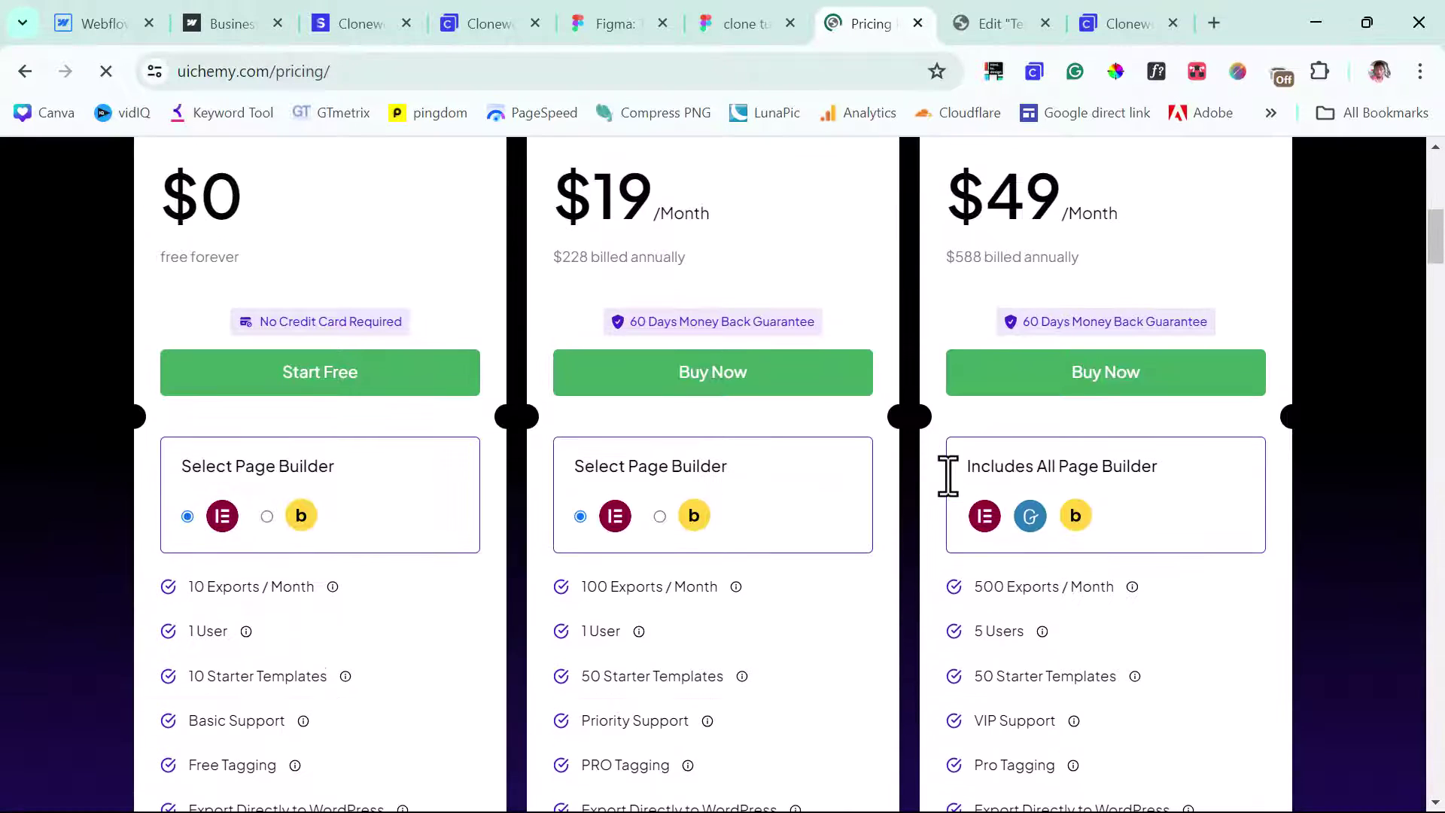
pyautogui.scroll(1, 839, 452)
pyautogui.scroll(2, 1223, 440)
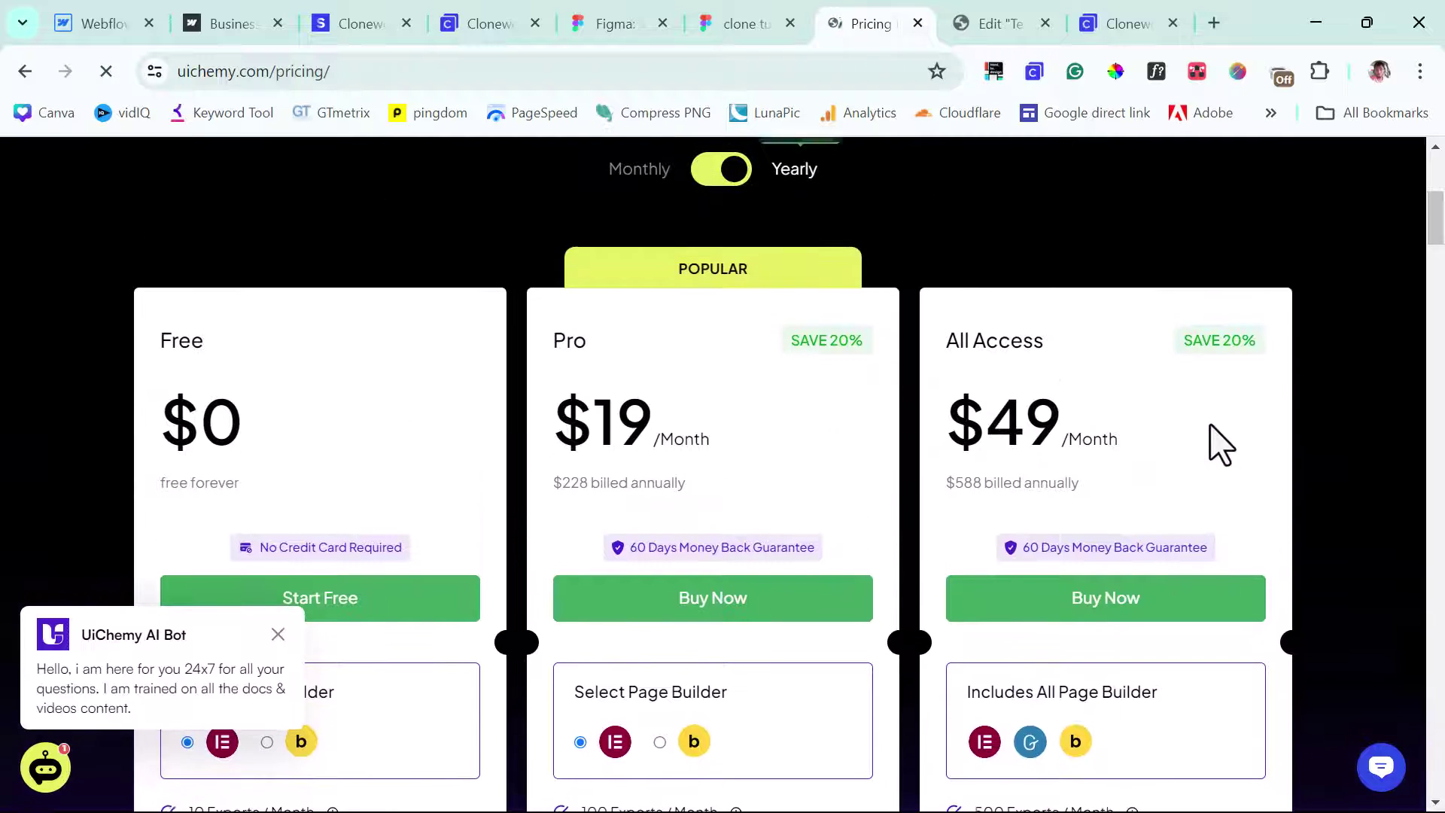
pyautogui.scroll(-3, 1224, 433)
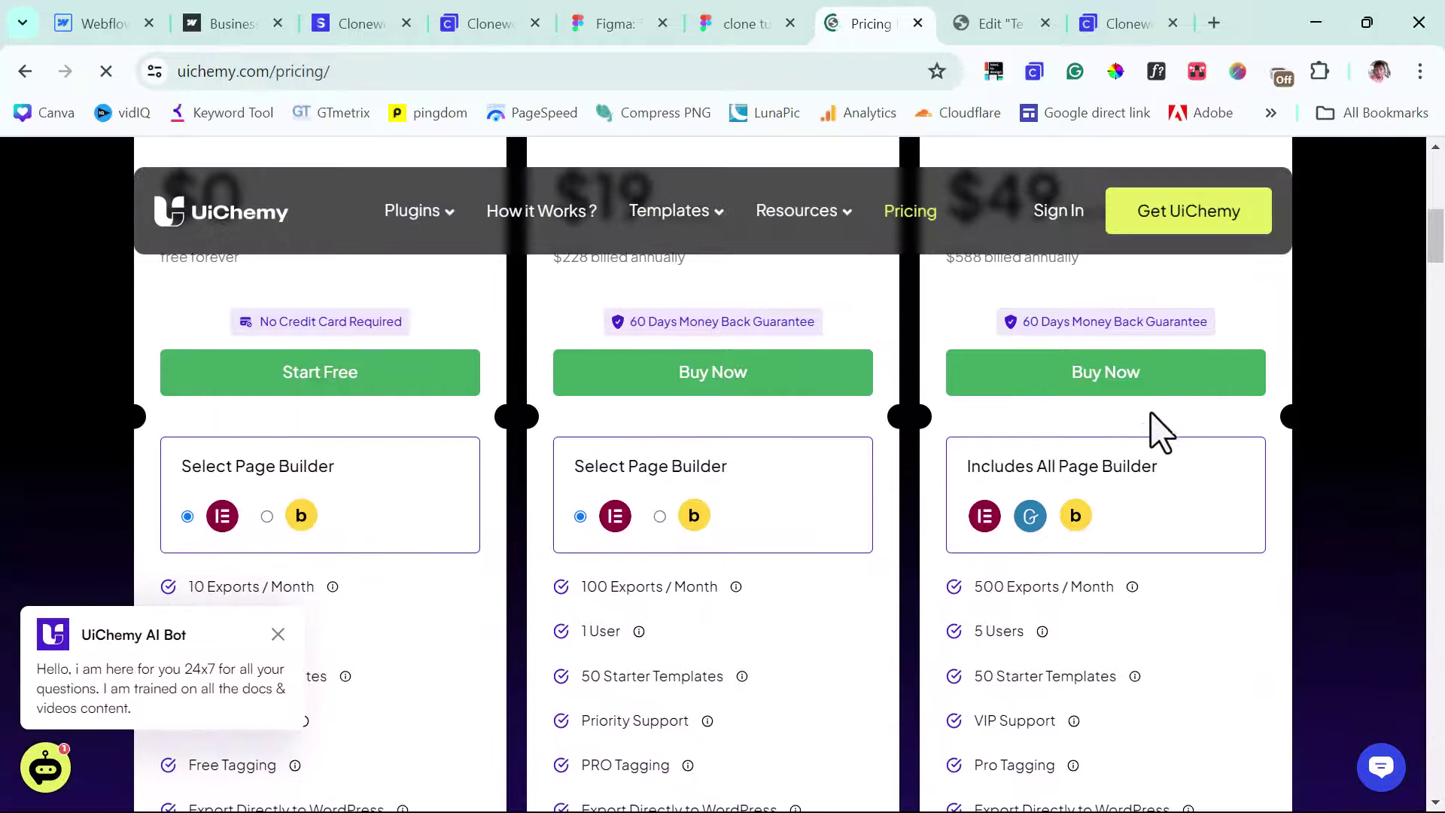
pyautogui.scroll(-4, 1154, 509)
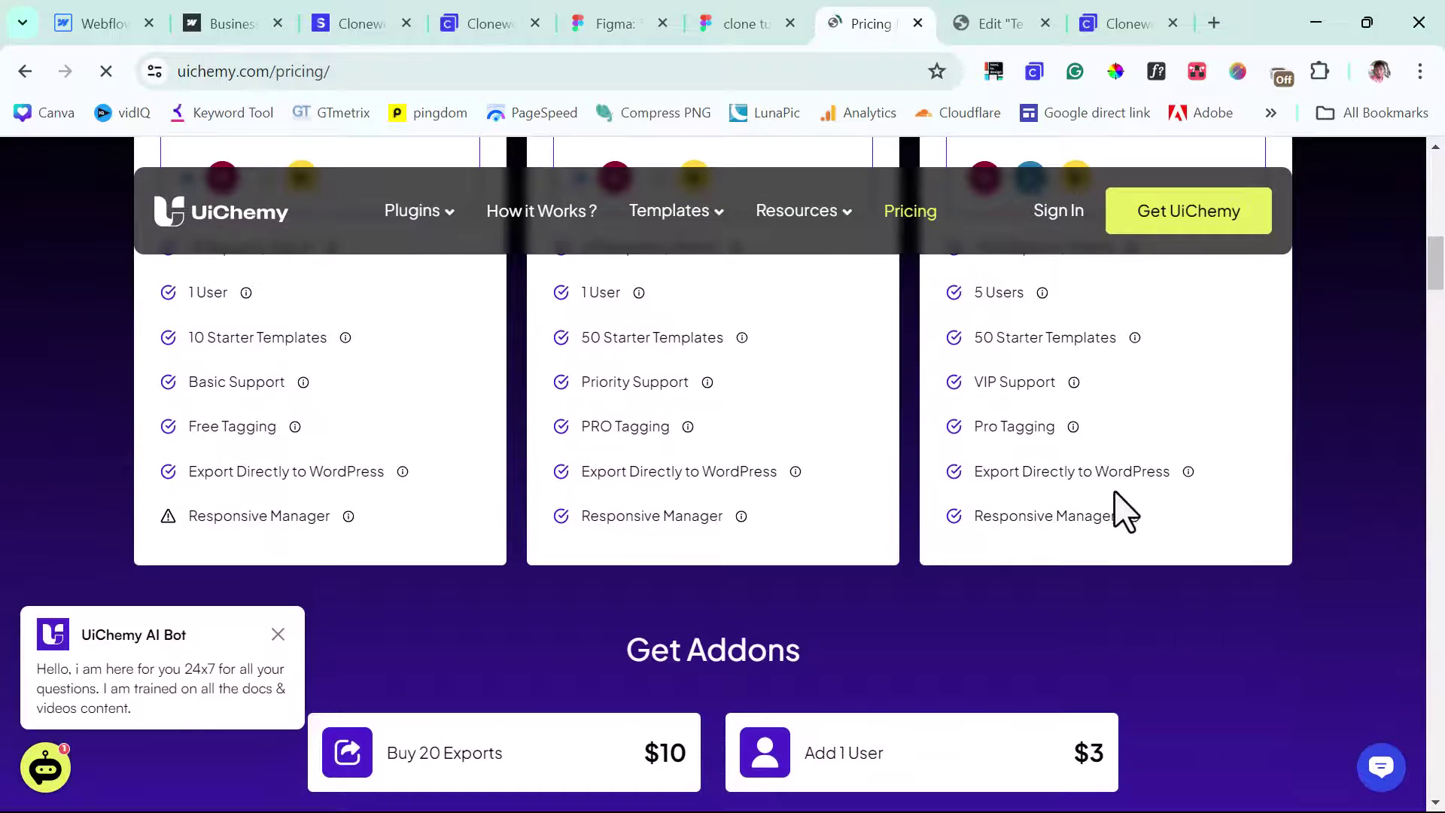
pyautogui.scroll(8, 1113, 500)
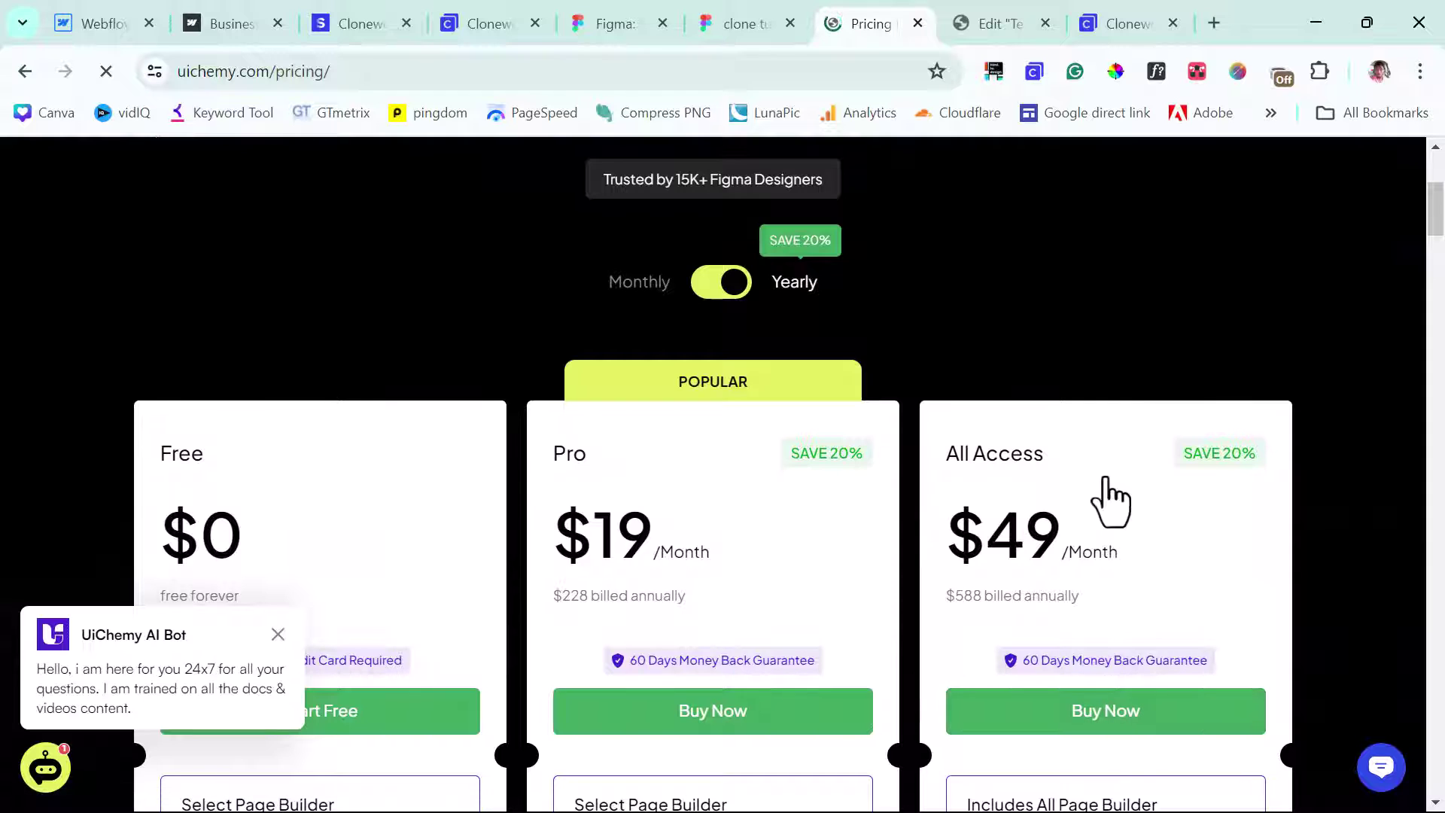
pyautogui.scroll(-3, 1111, 501)
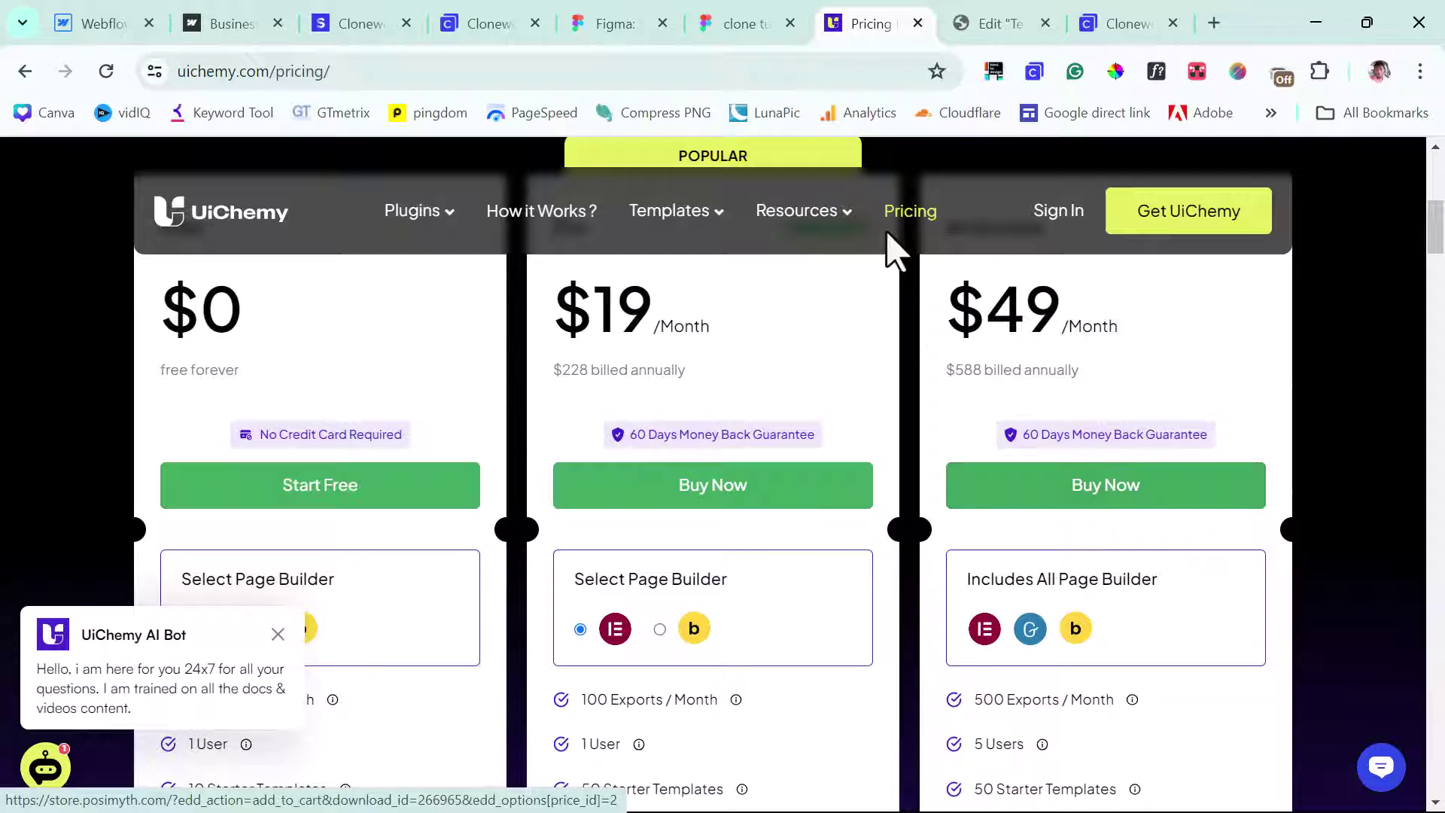
# Step: Sign in to the UiChemy account, copy the licence key from the dashboard, and activate the Figma plugin by pasting it as the serial key
pyautogui.click(1057, 216)
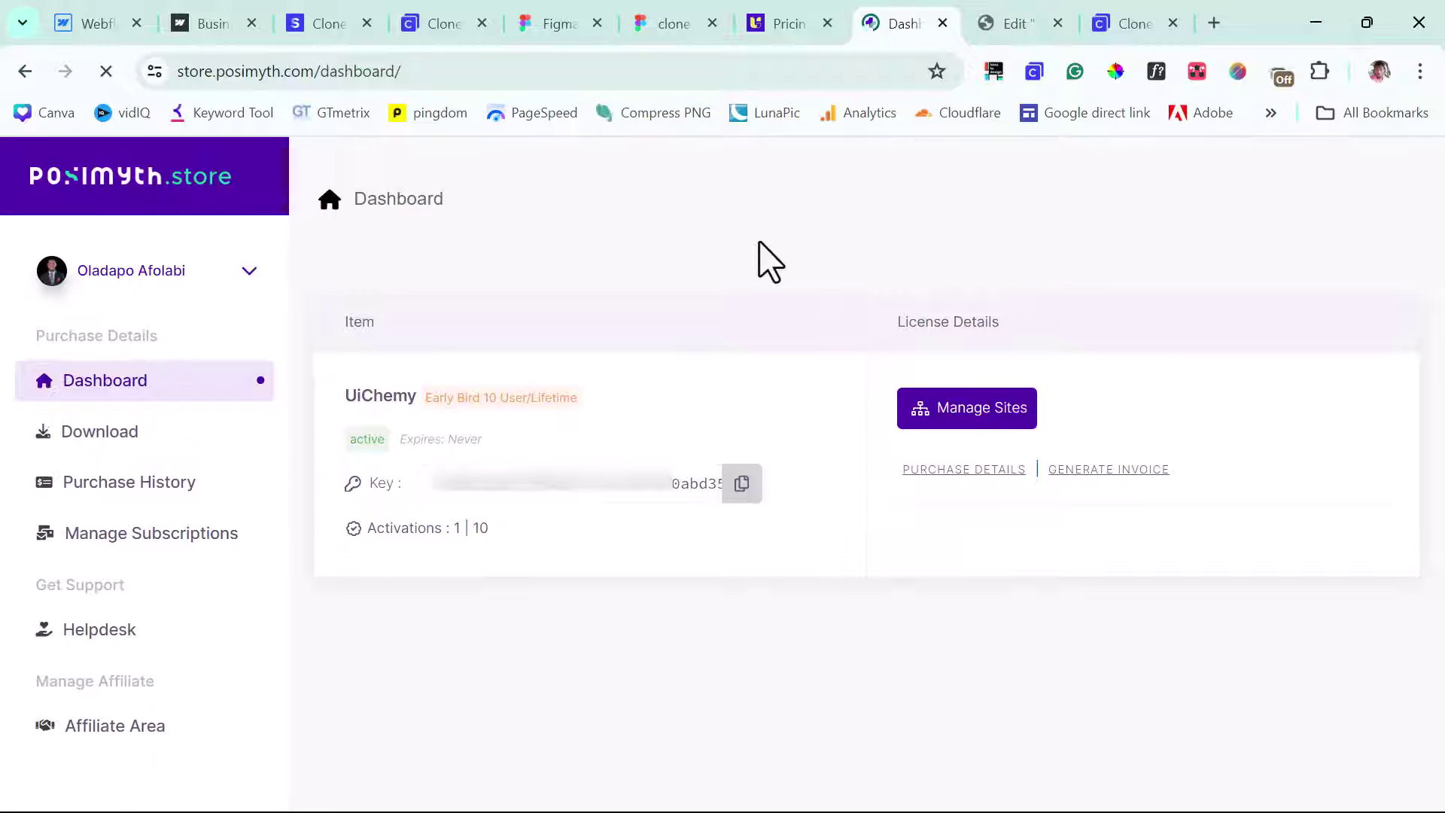
pyautogui.click(743, 485)
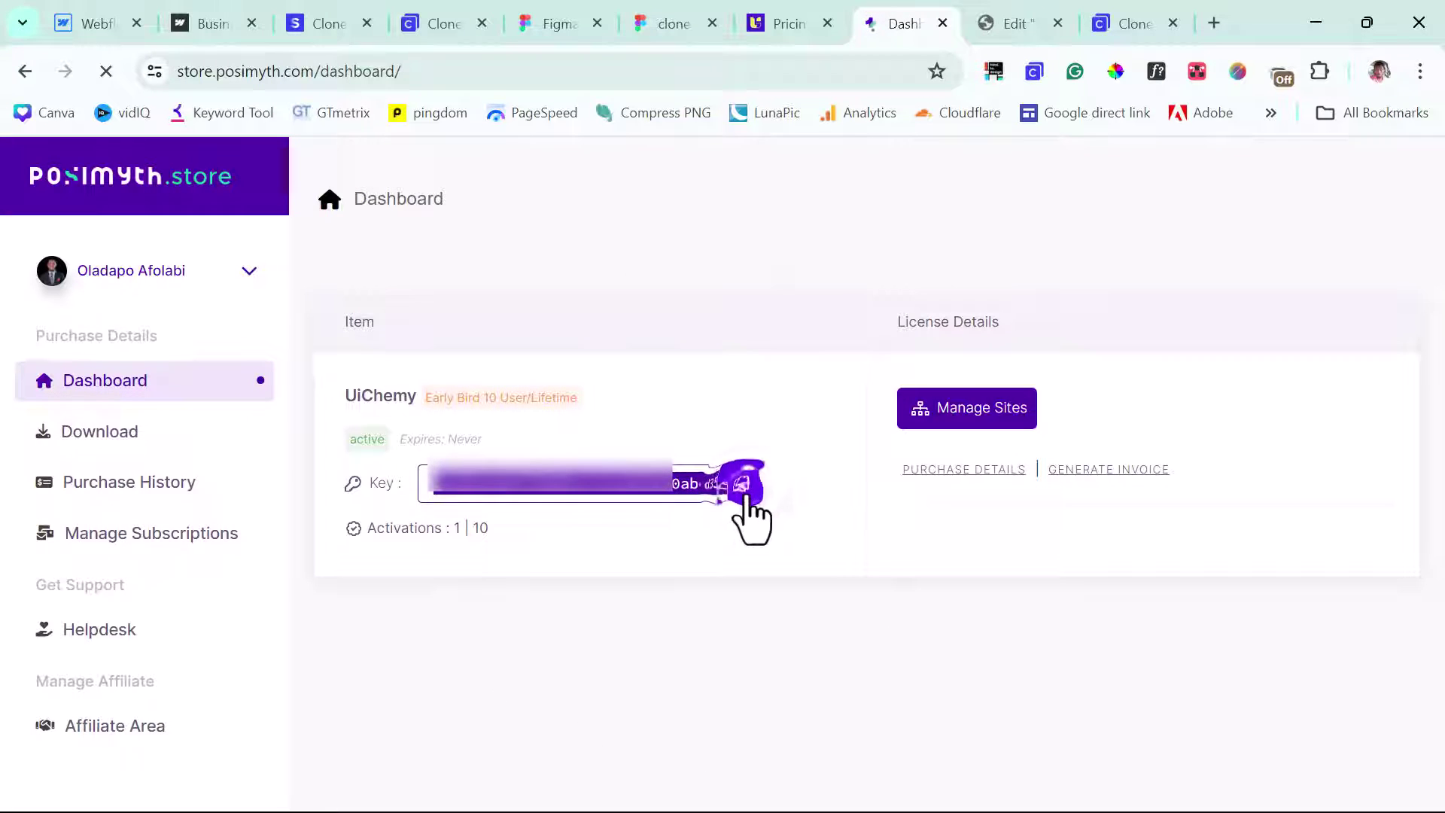
pyautogui.click(636, 39)
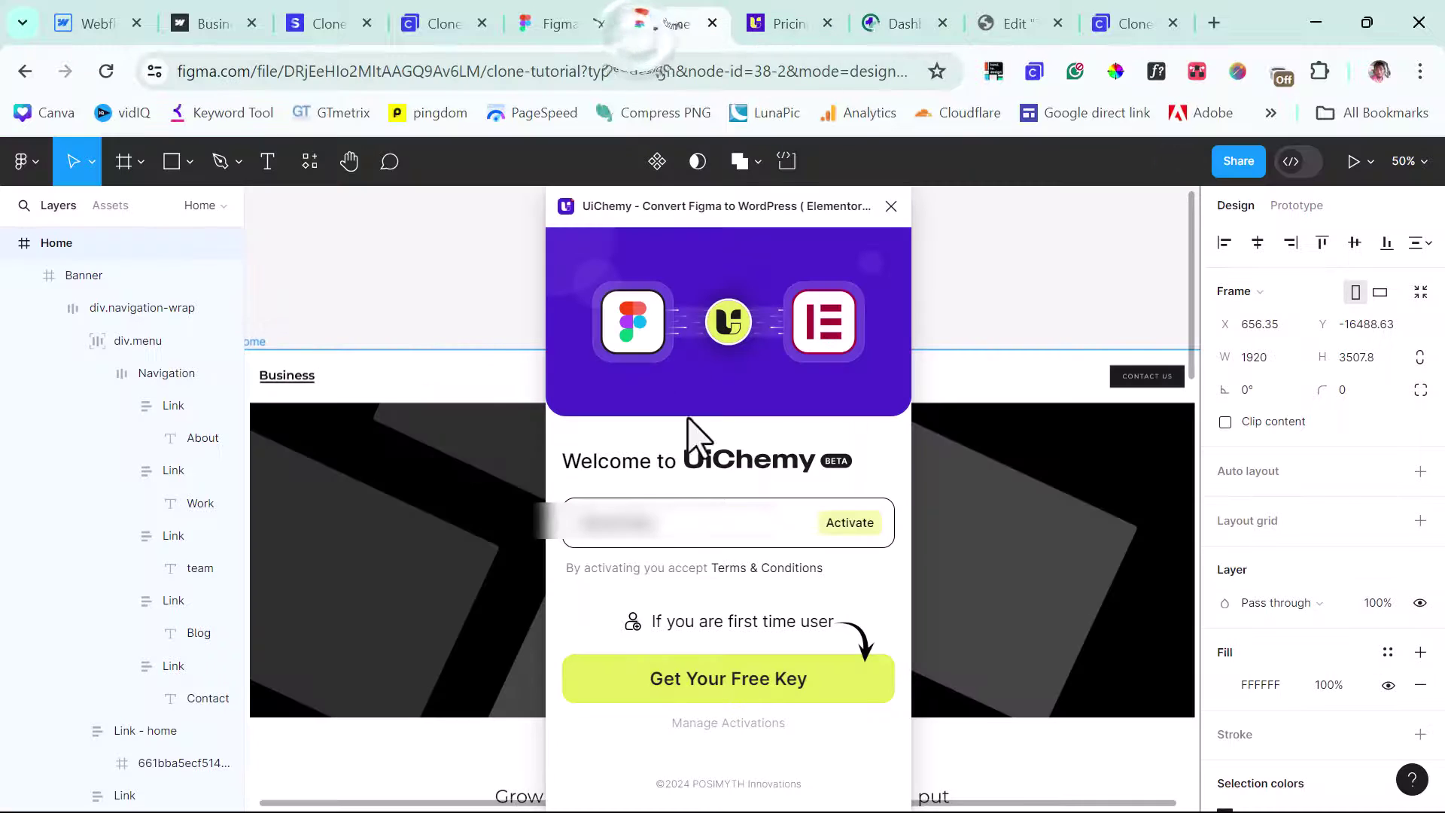
pyautogui.click(663, 522)
pyautogui.hotkey('ctrl', 'v')
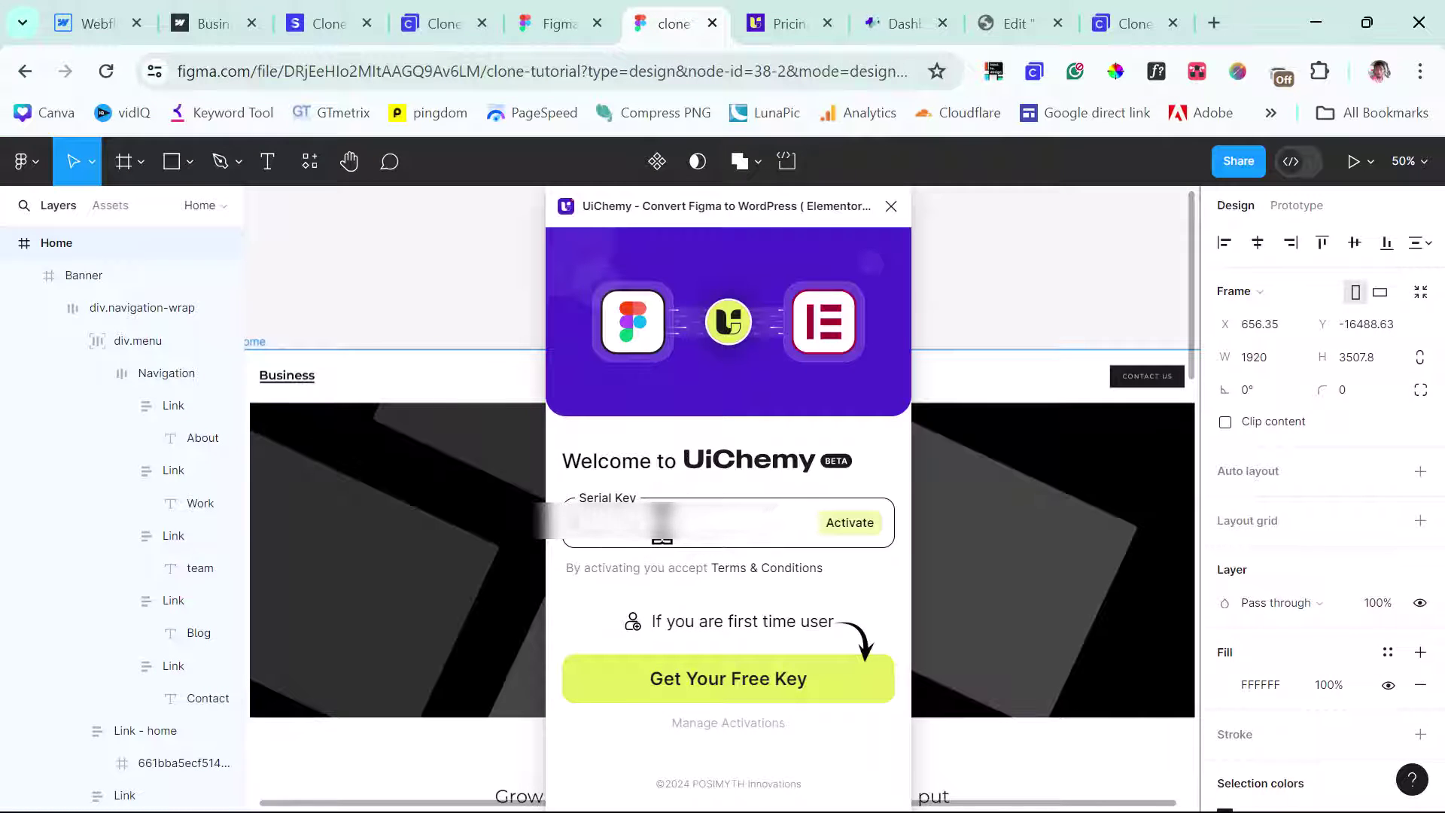
pyautogui.click(851, 525)
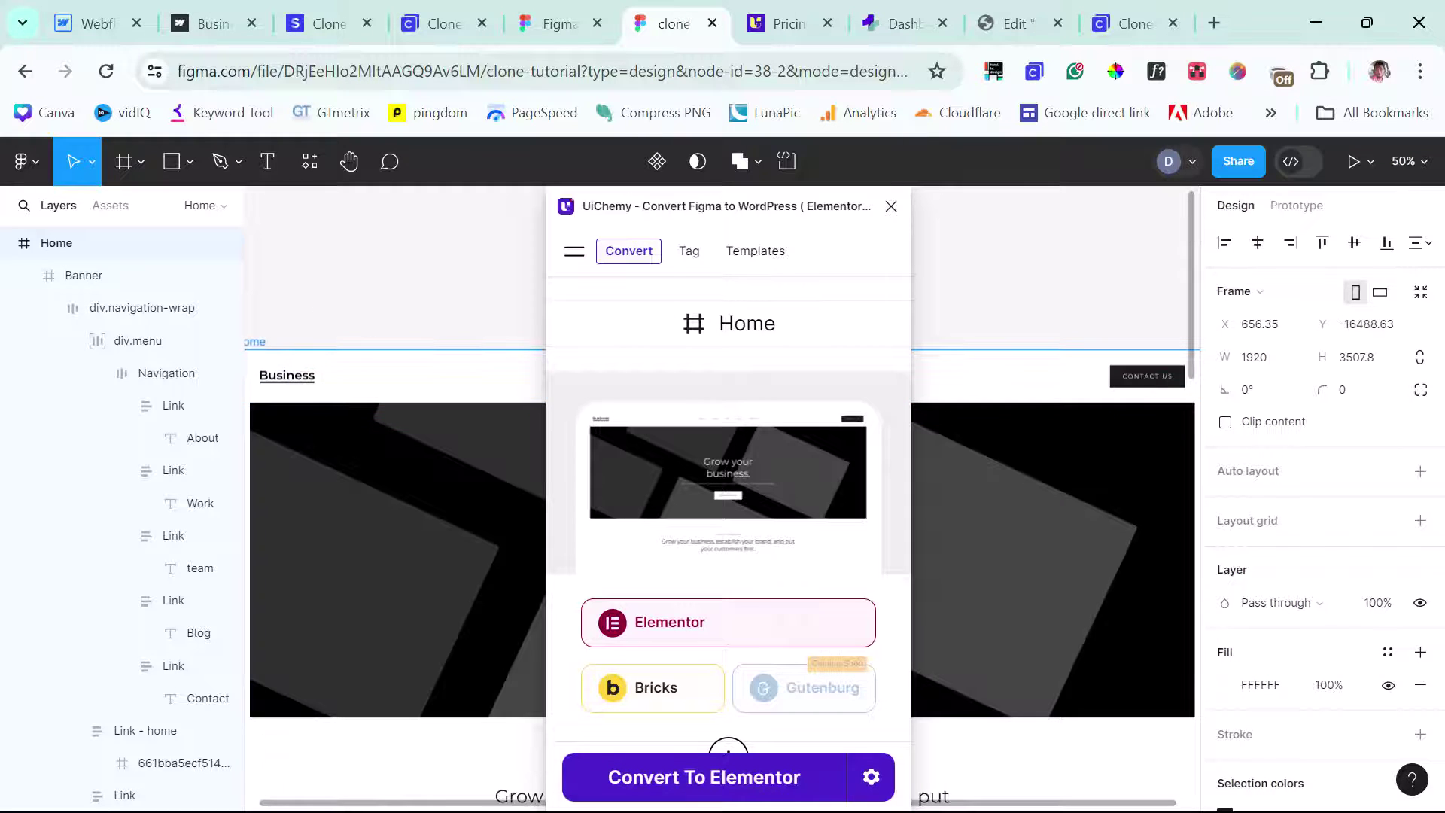
# Step: Convert the Home frame to Elementor, accepting the readiness checklist, and download the result as a JSON file
pyautogui.click(682, 779)
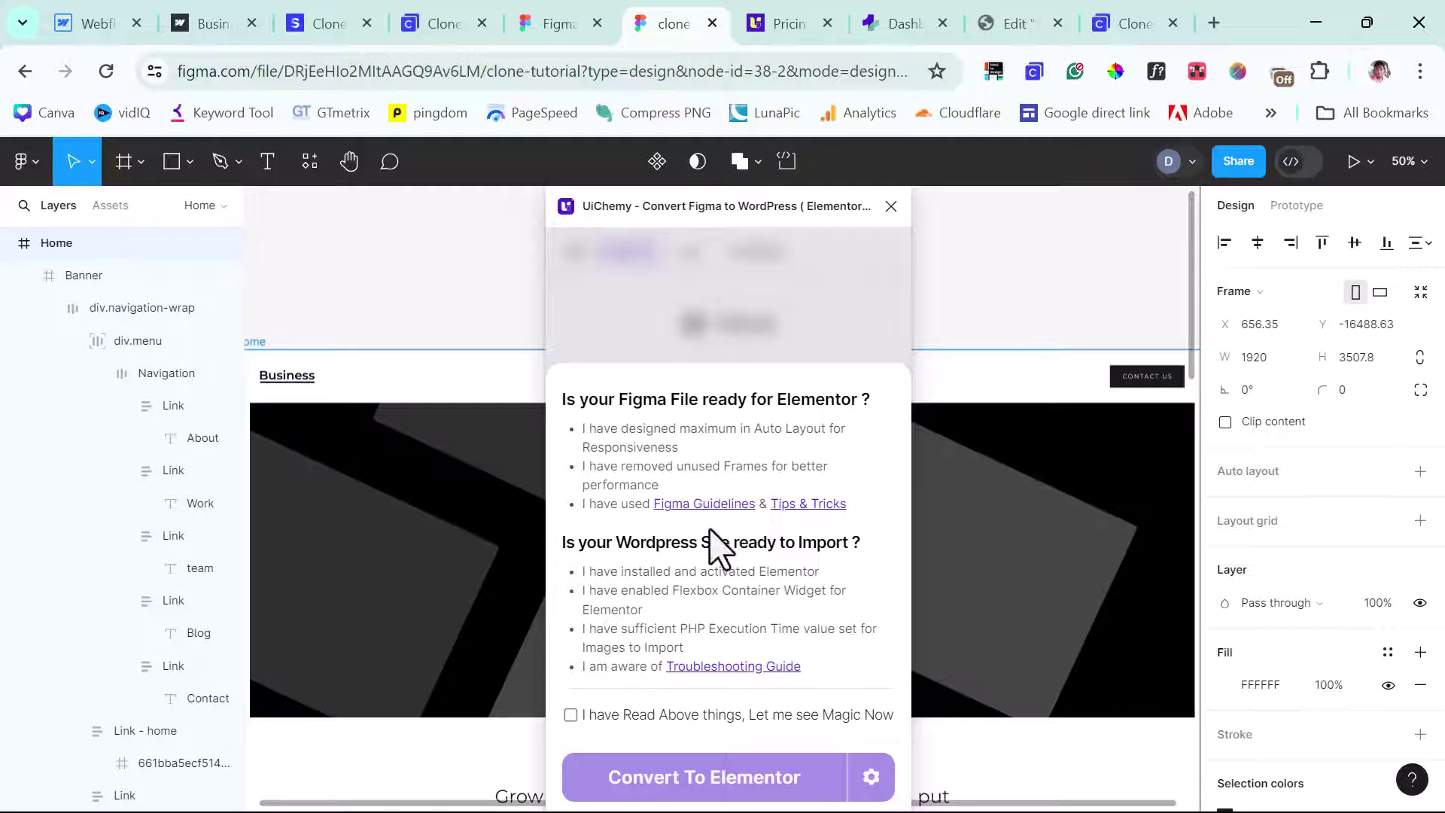
pyautogui.click(571, 719)
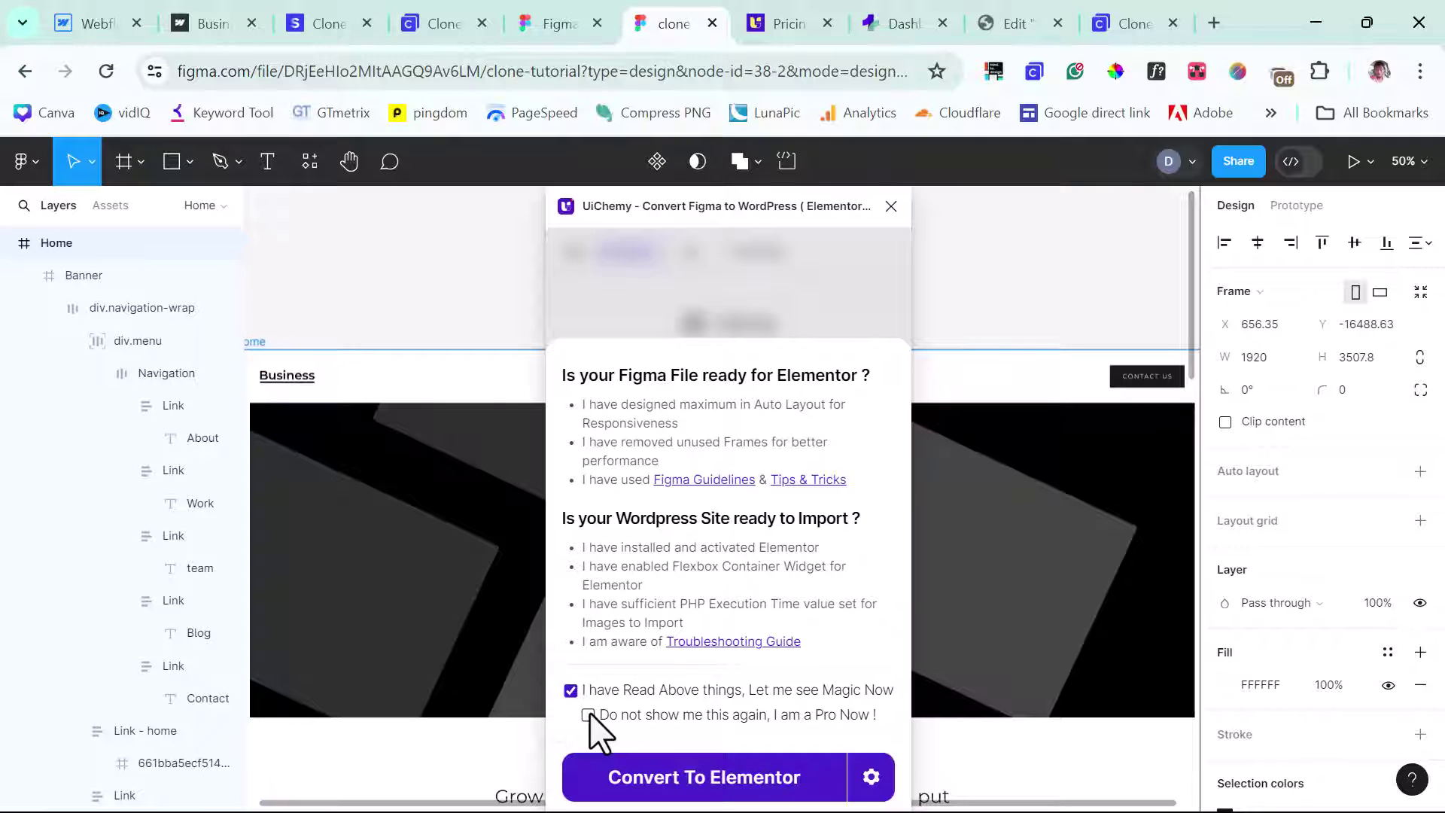
pyautogui.click(669, 783)
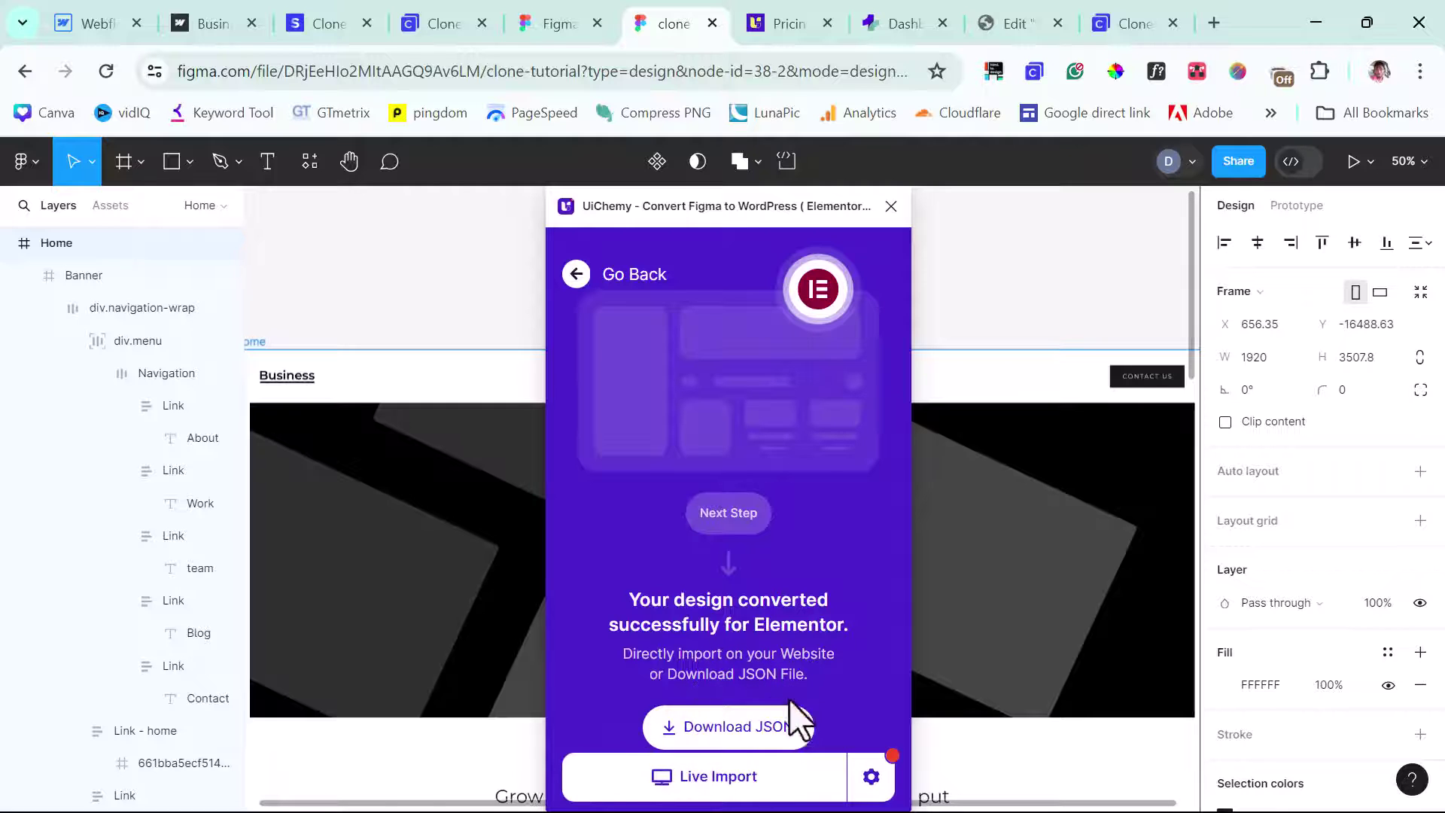
pyautogui.click(713, 733)
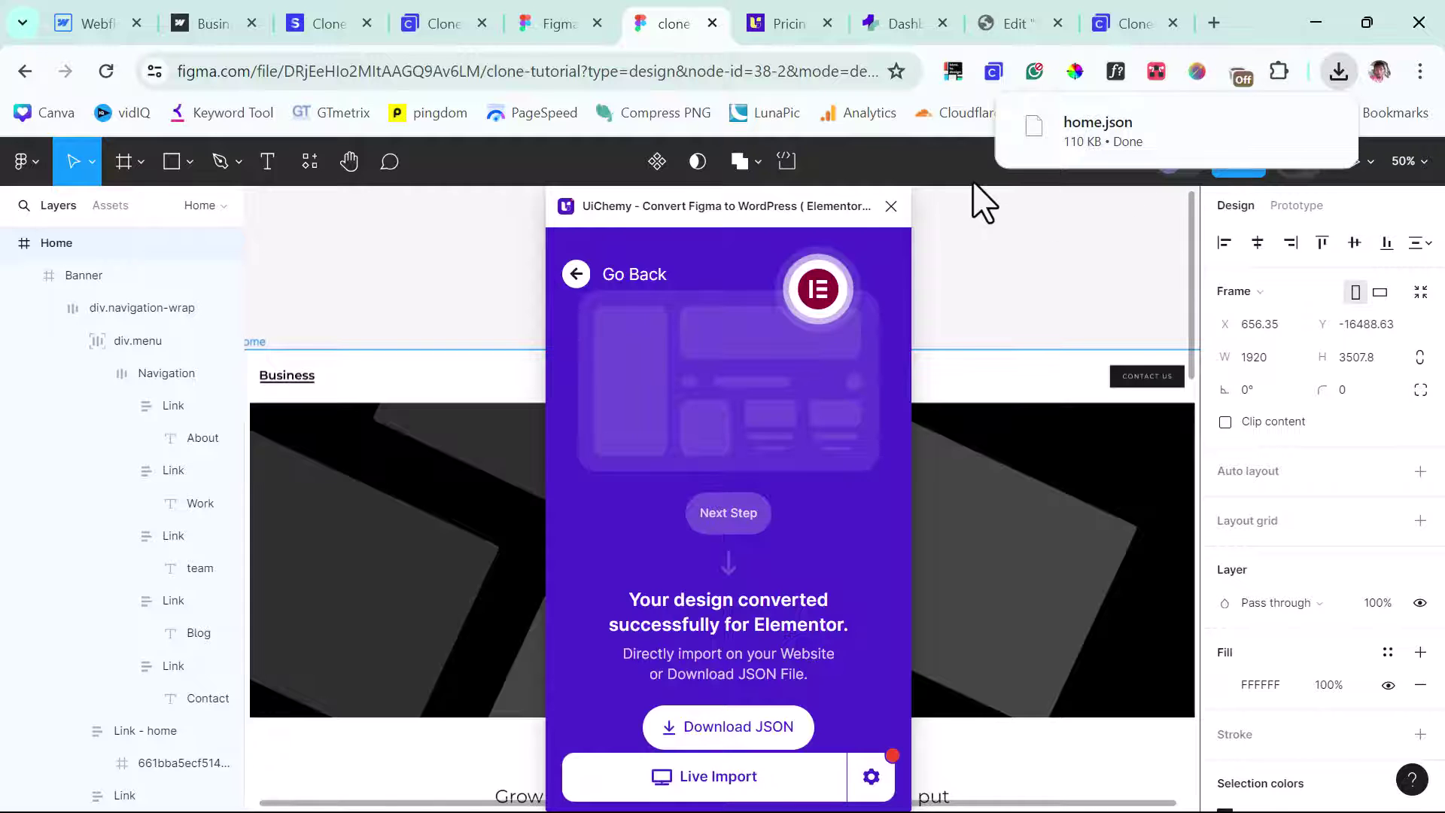
# Step: Switch to the WordPress page in the Elementor editor, delete both existing containers, and open the template library
pyautogui.click(1011, 24)
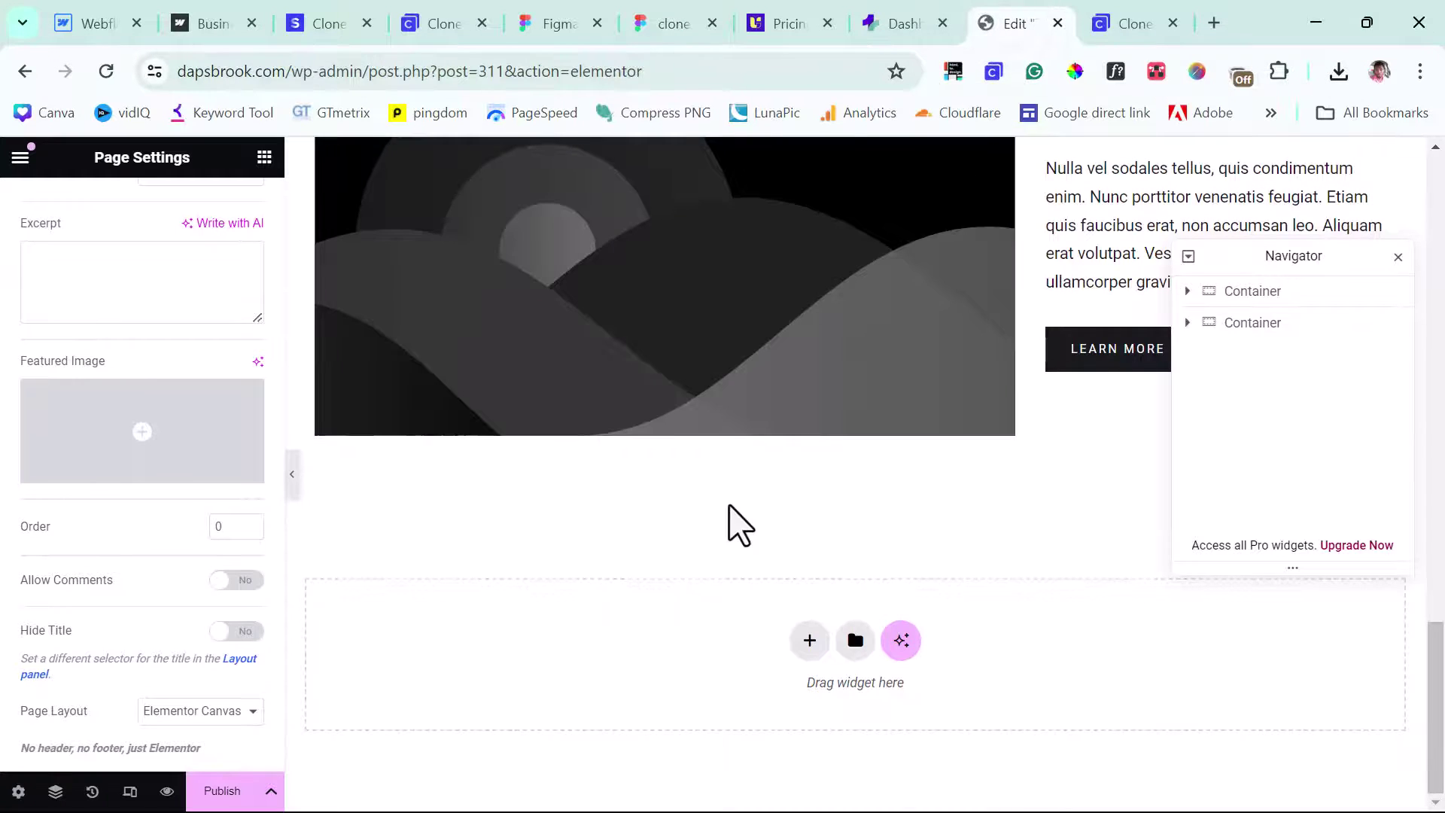
pyautogui.scroll(15, 741, 525)
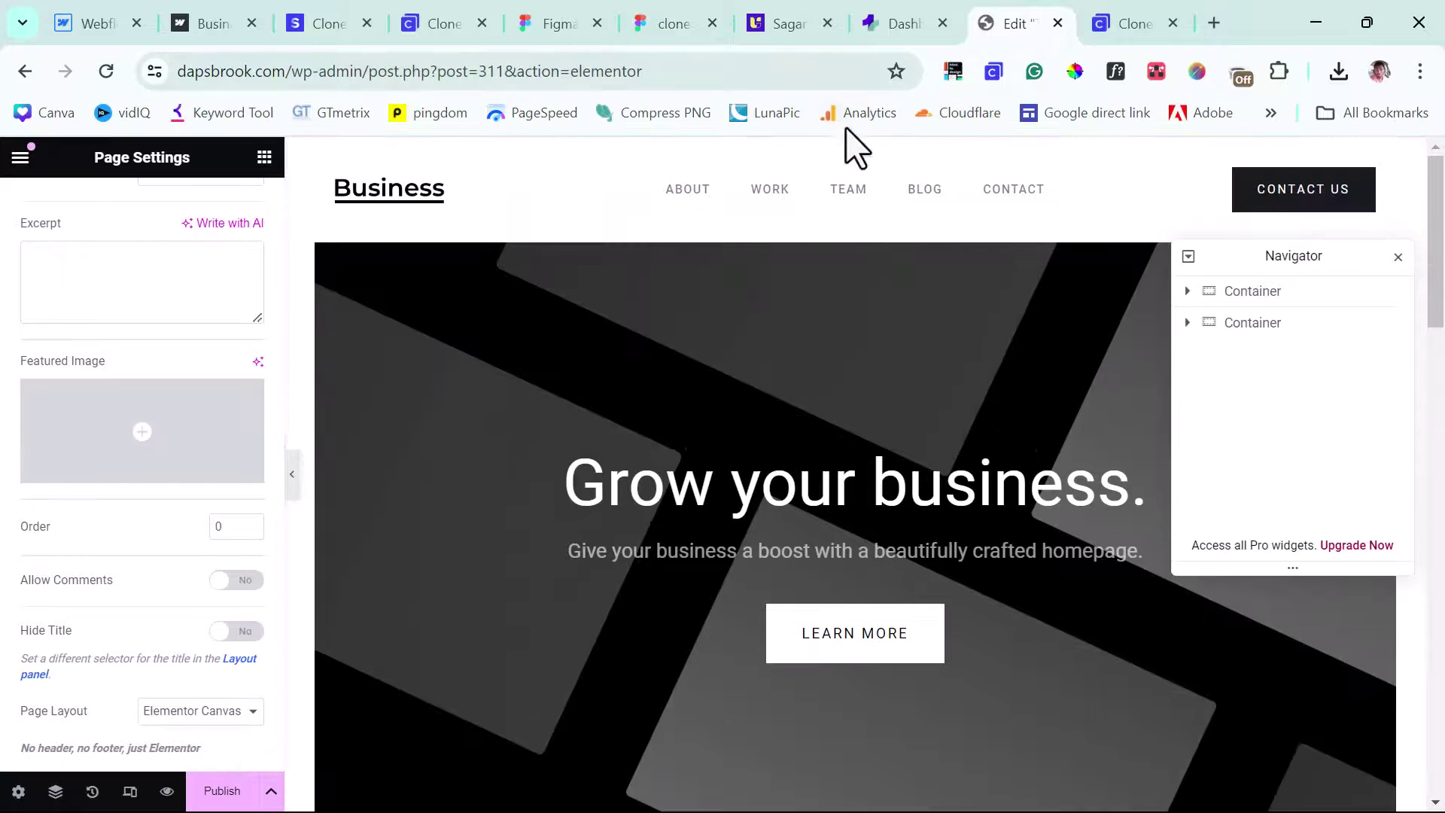
pyautogui.click(879, 149)
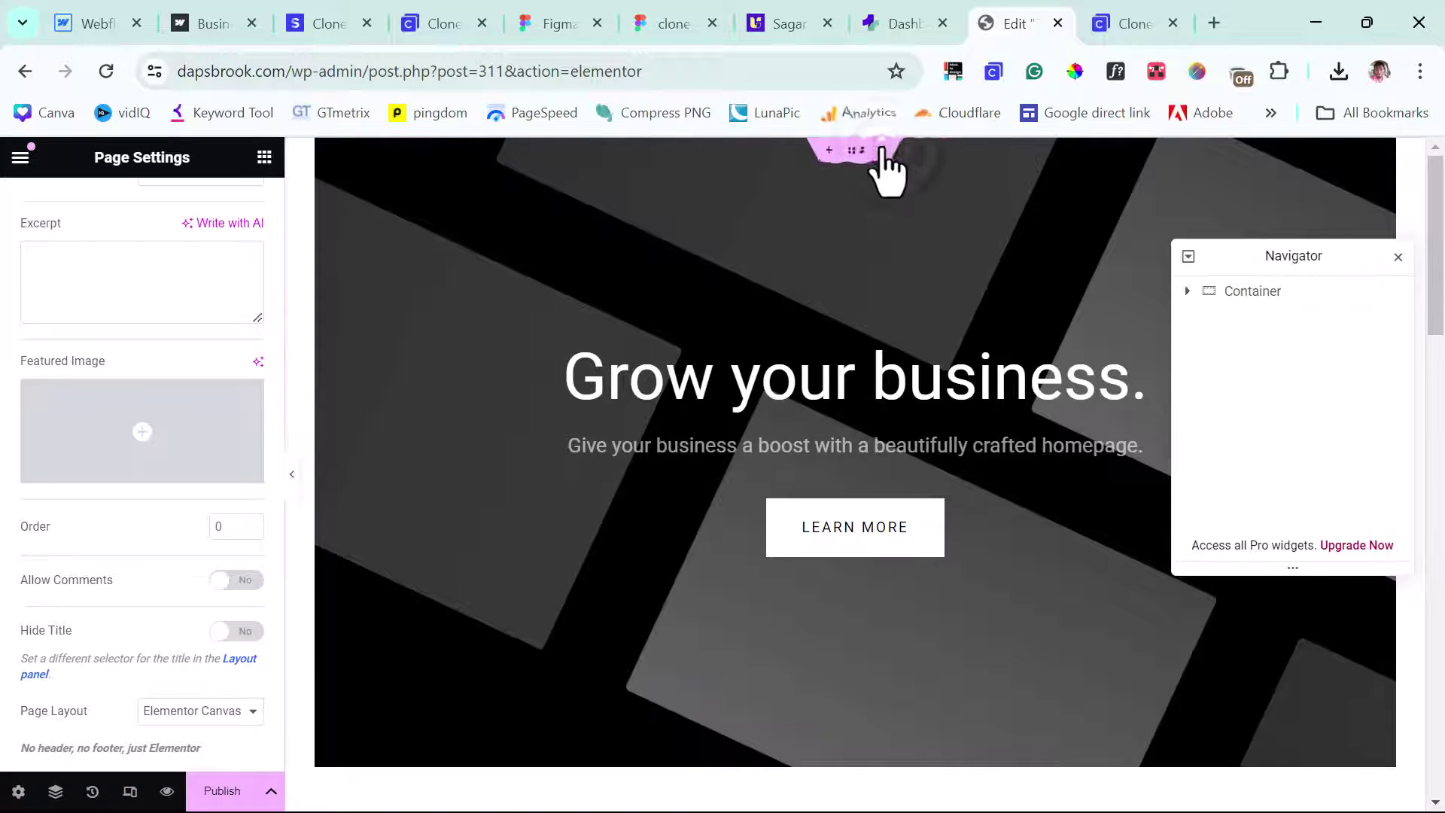
pyautogui.click(880, 150)
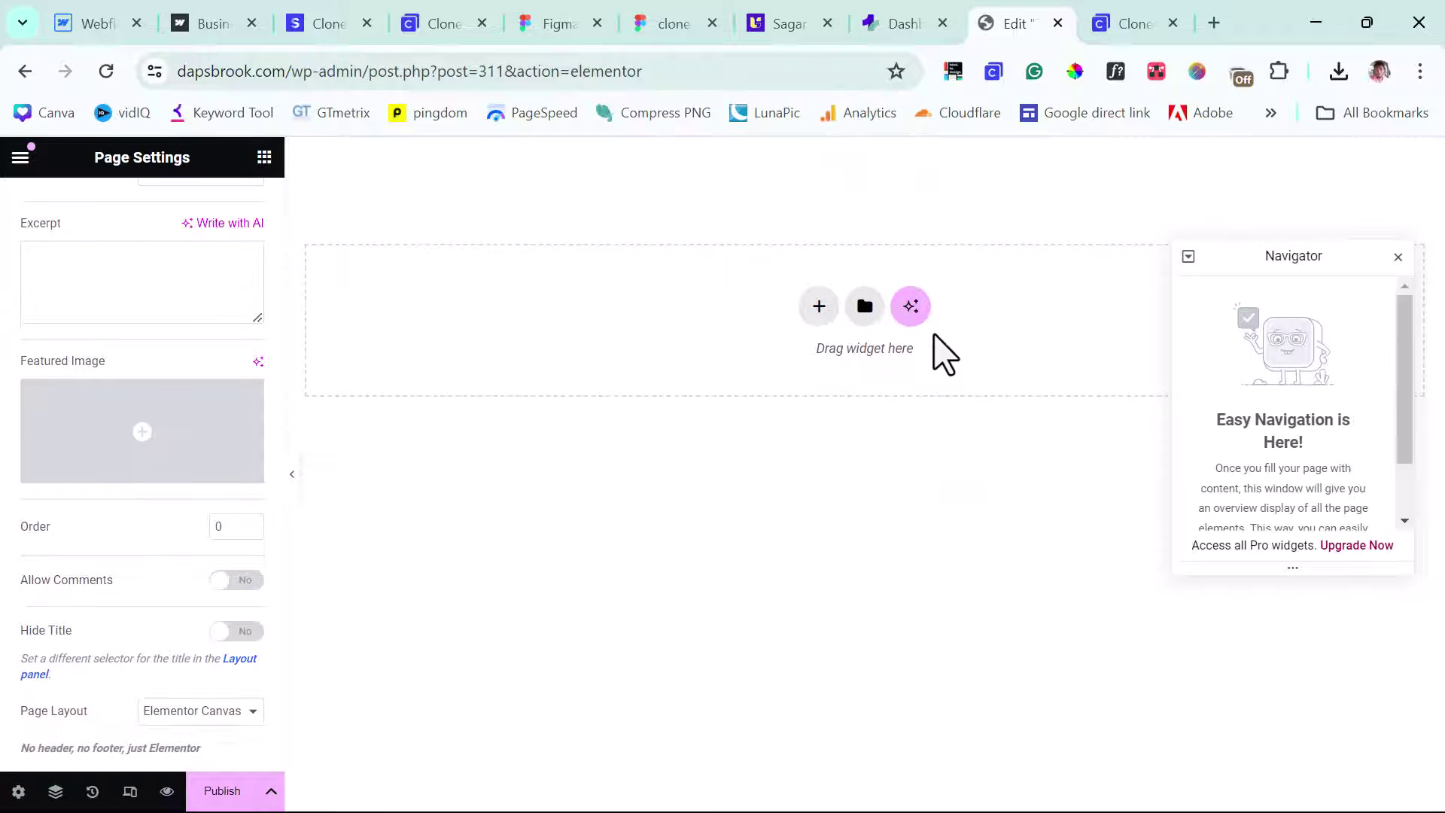
pyautogui.click(865, 305)
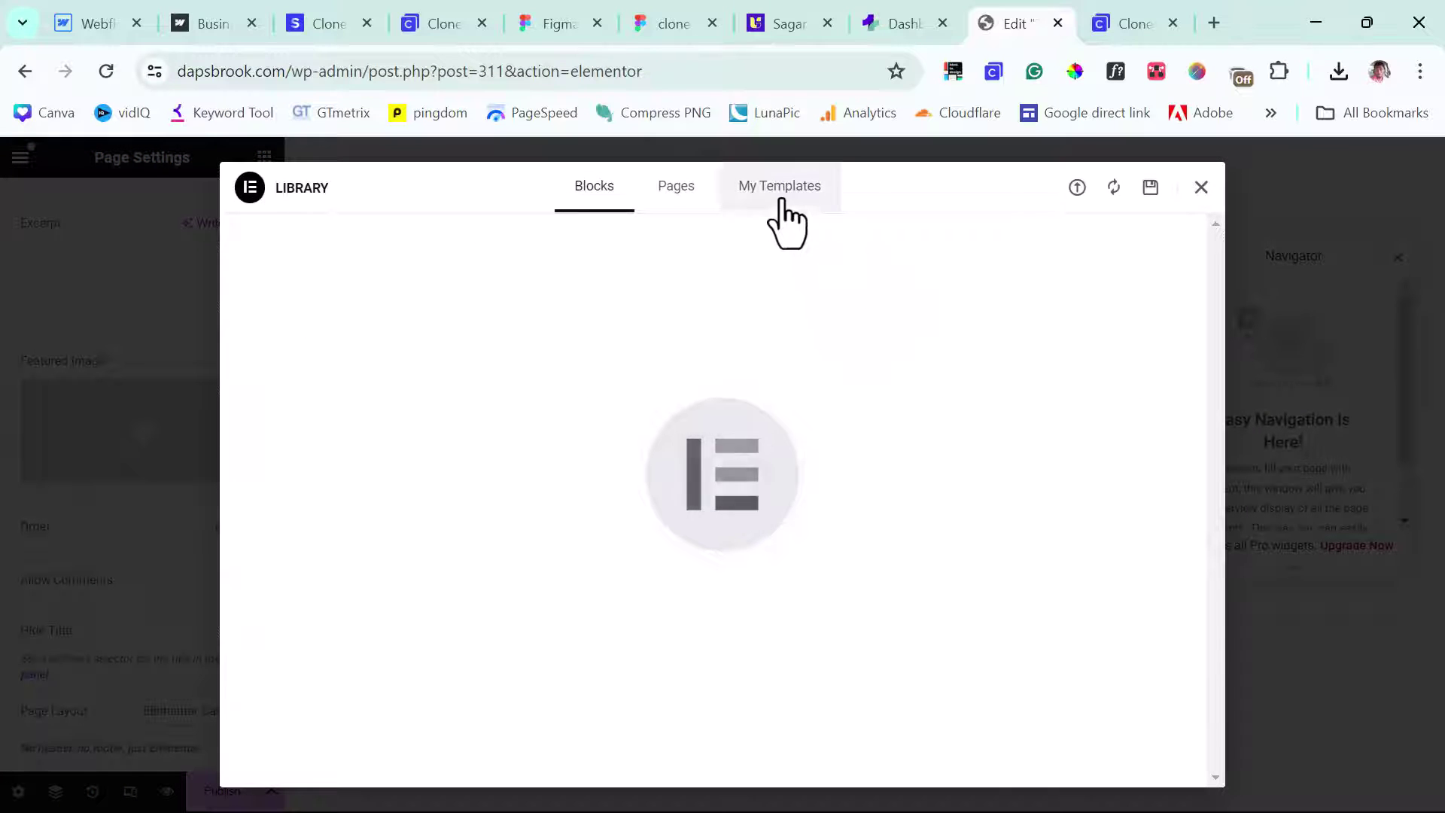
# Step: Import the downloaded home.json into the template library with unfiltered file uploads enabled, and insert the Home template into the page
pyautogui.click(1077, 190)
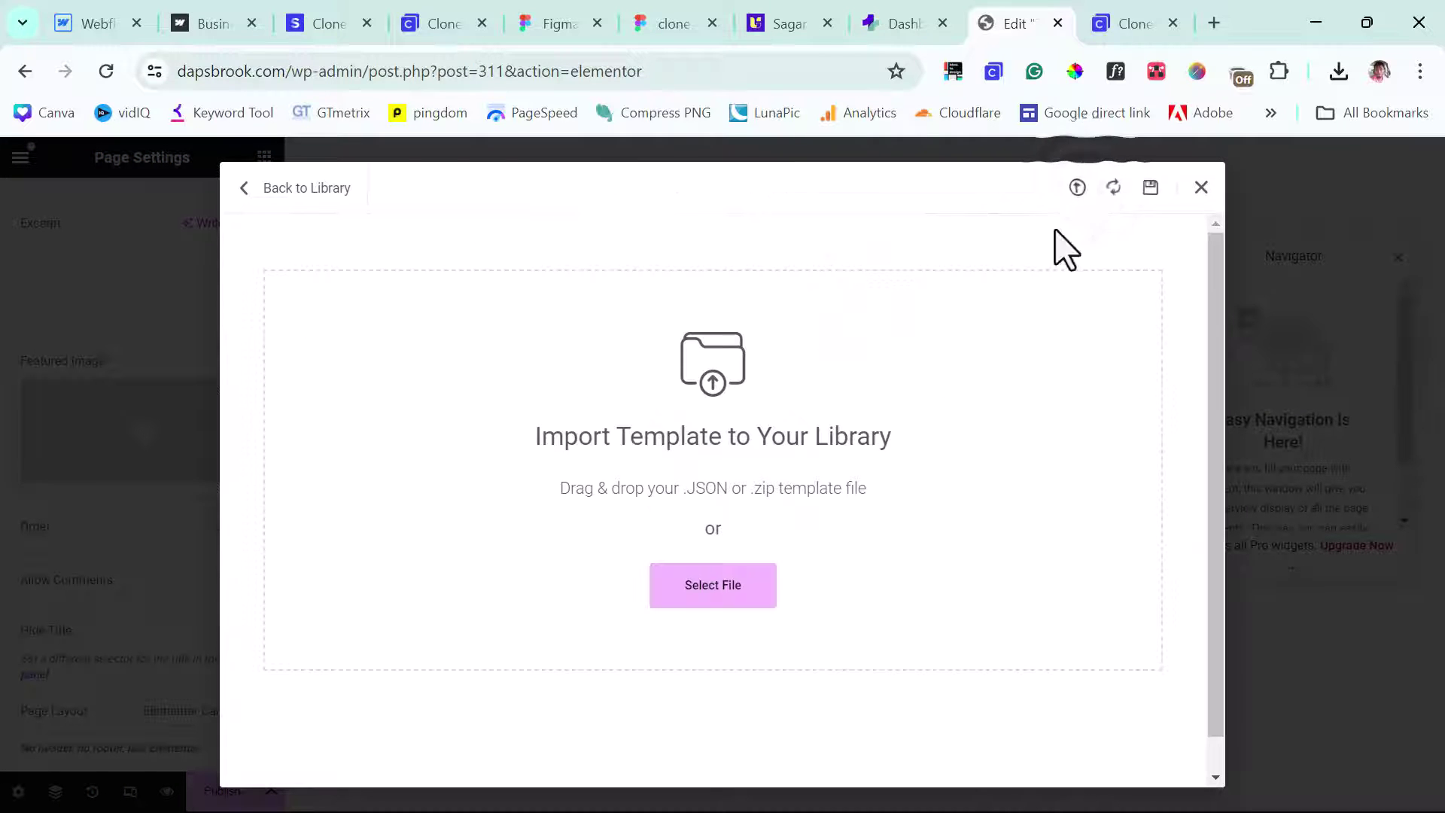
pyautogui.click(1338, 70)
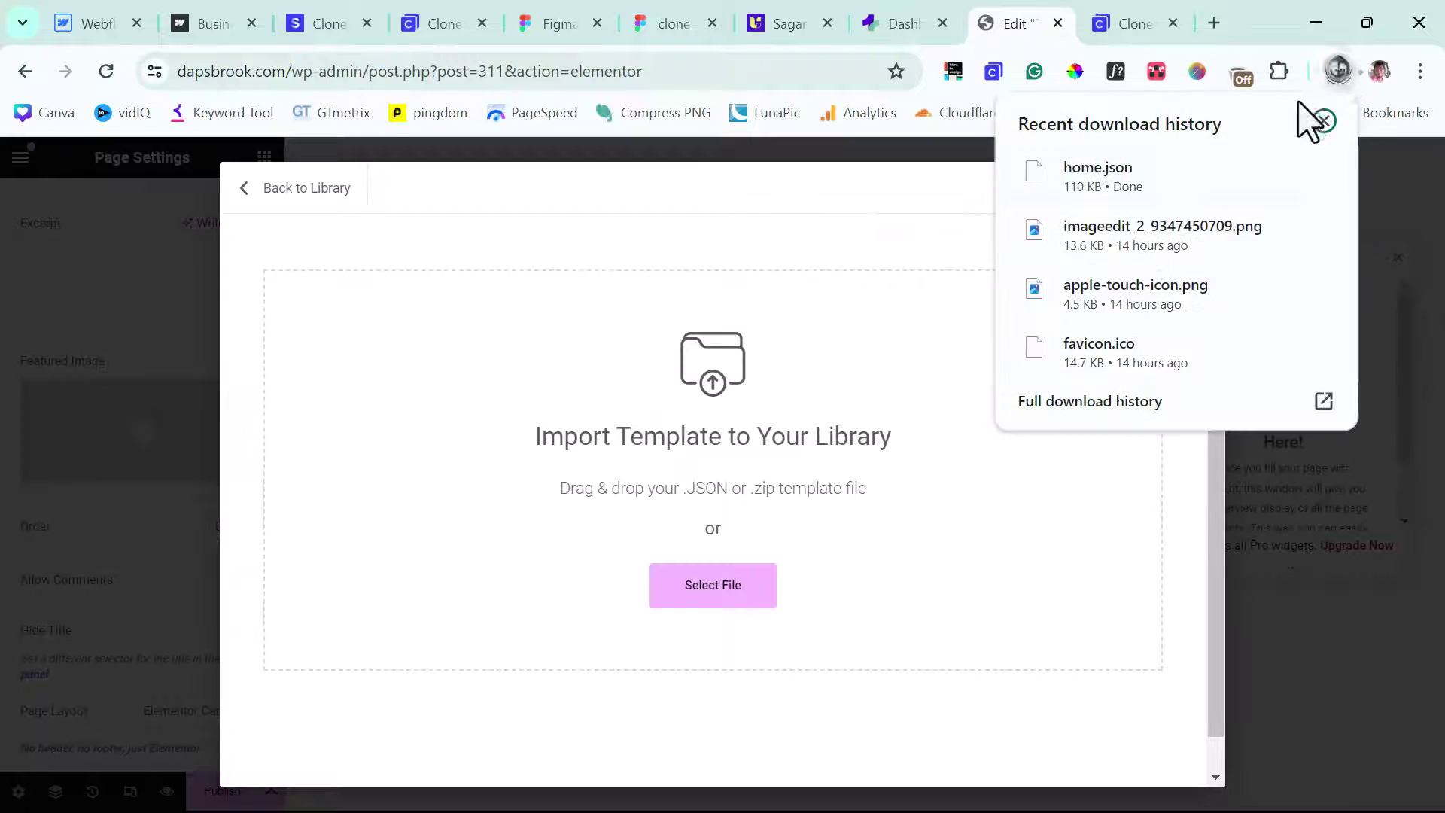
pyautogui.moveTo(1149, 181); pyautogui.dragTo(594, 500)
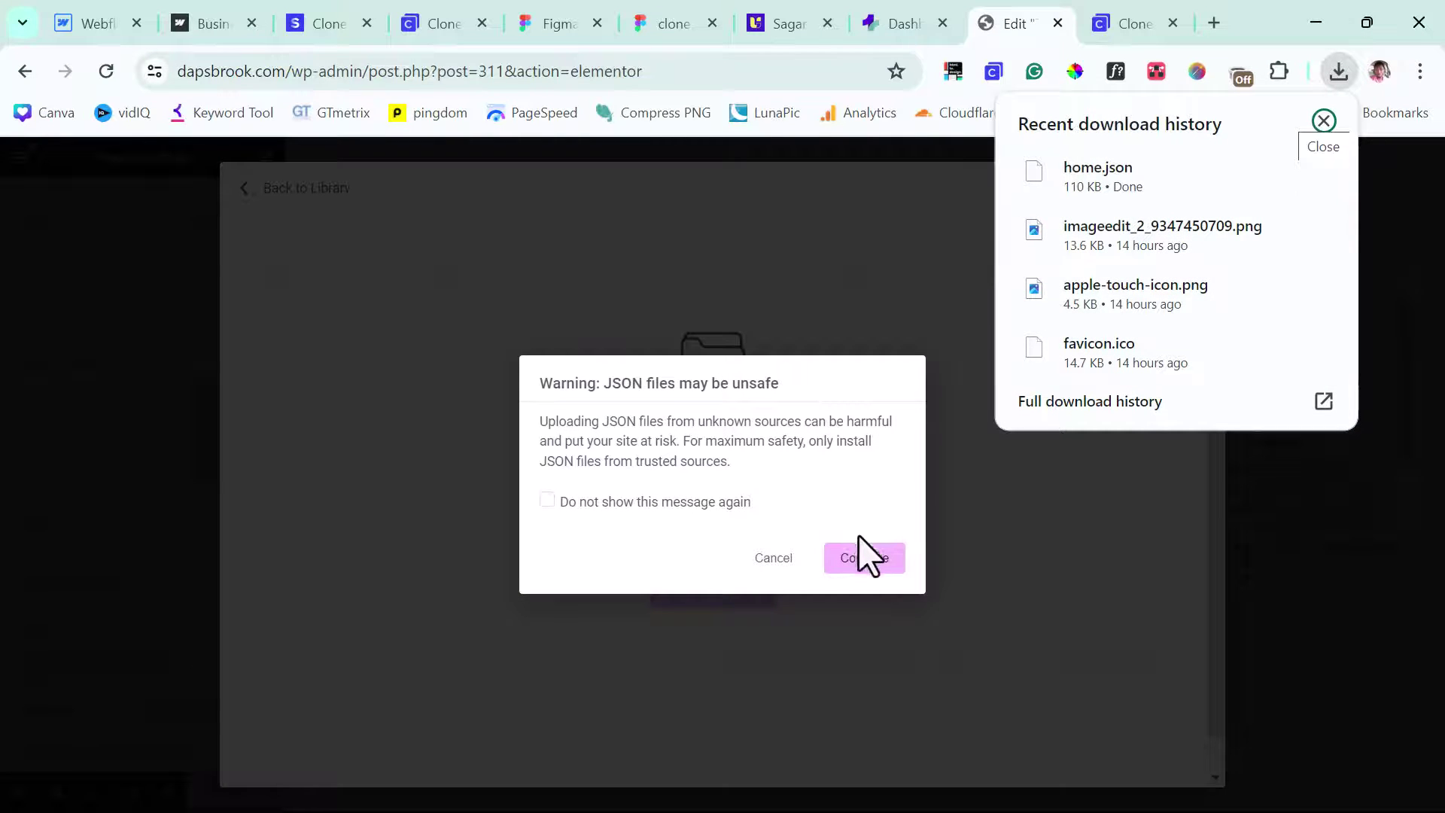
pyautogui.click(860, 559)
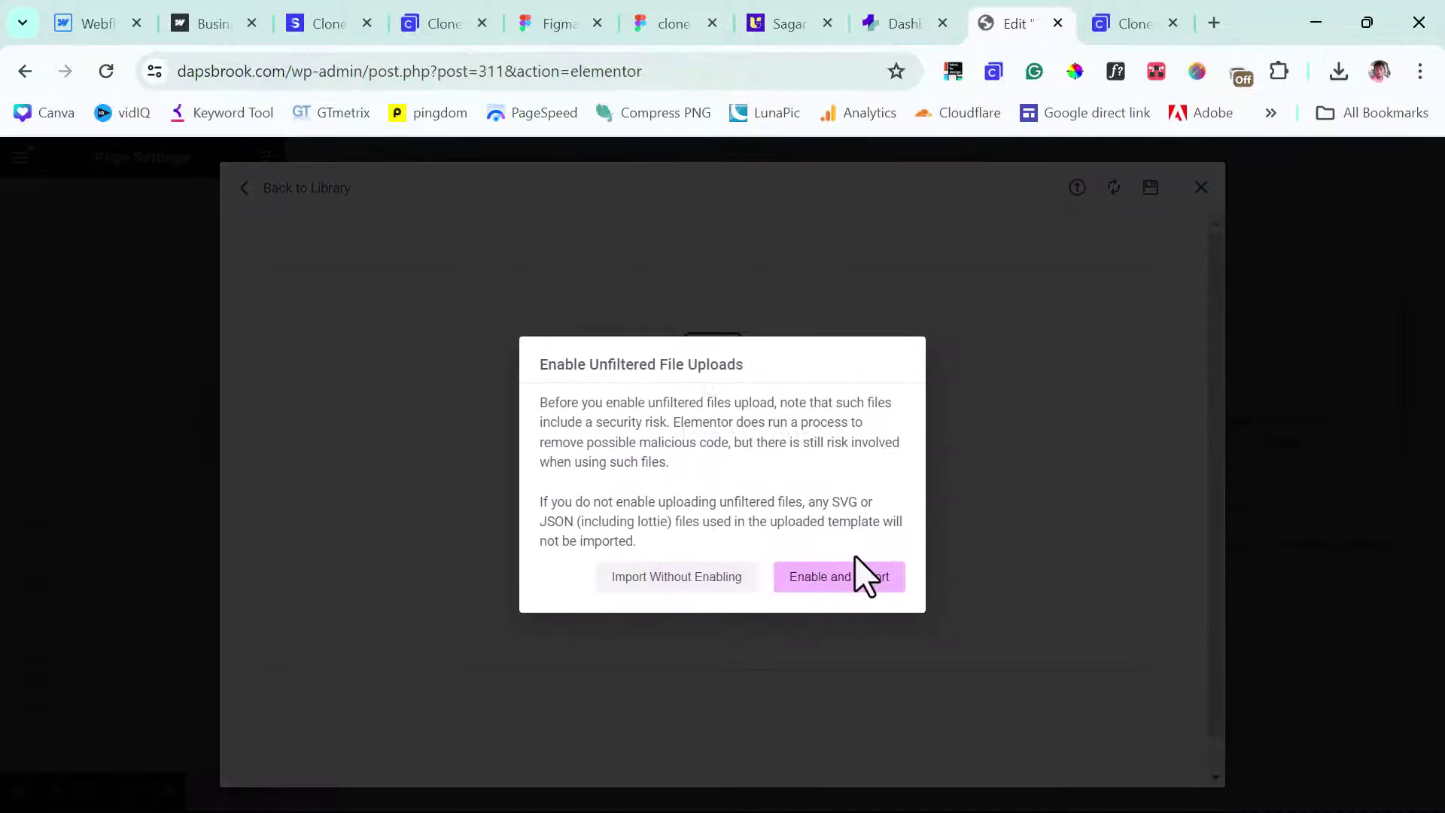
pyautogui.click(829, 582)
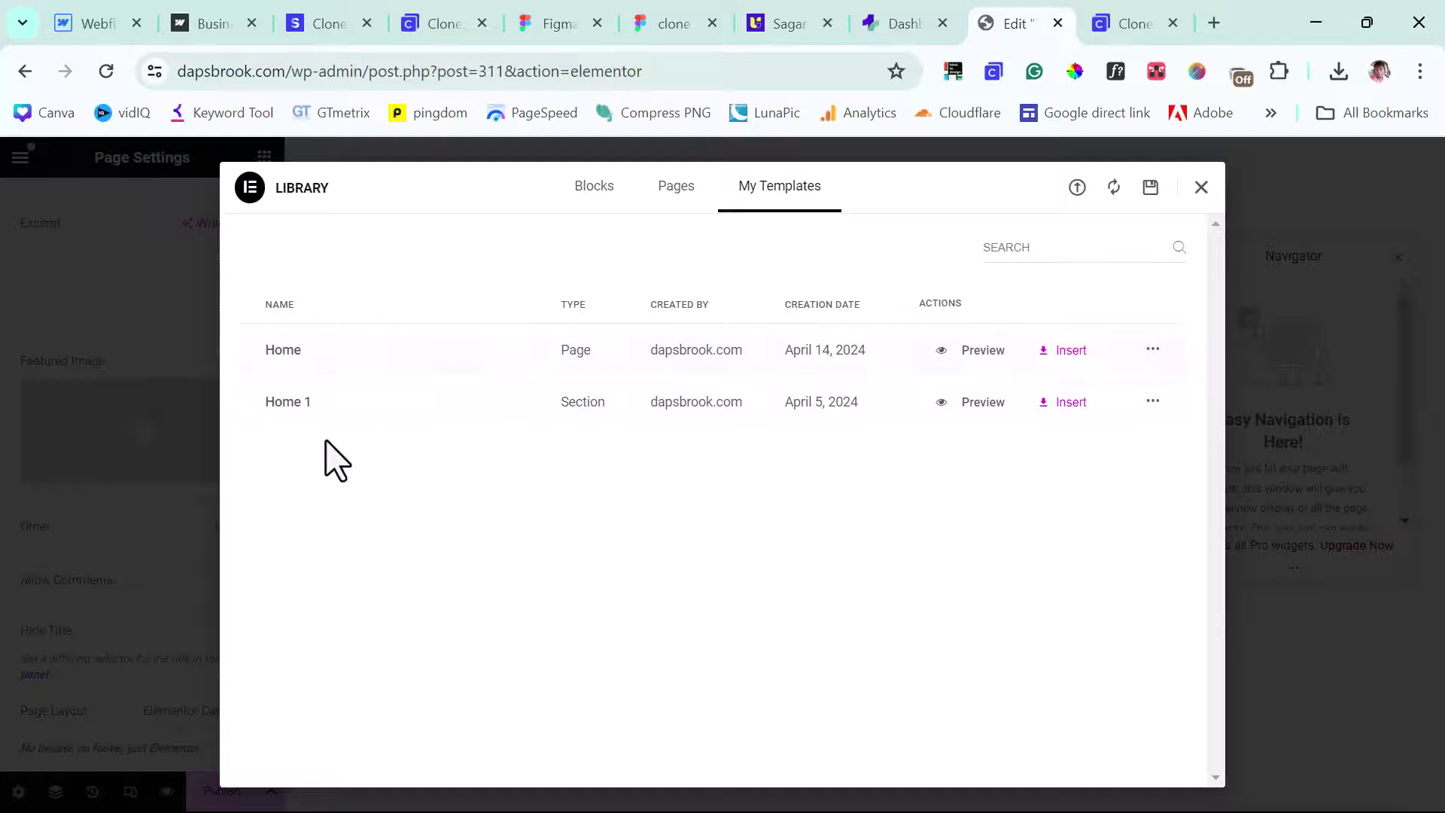
pyautogui.click(1069, 352)
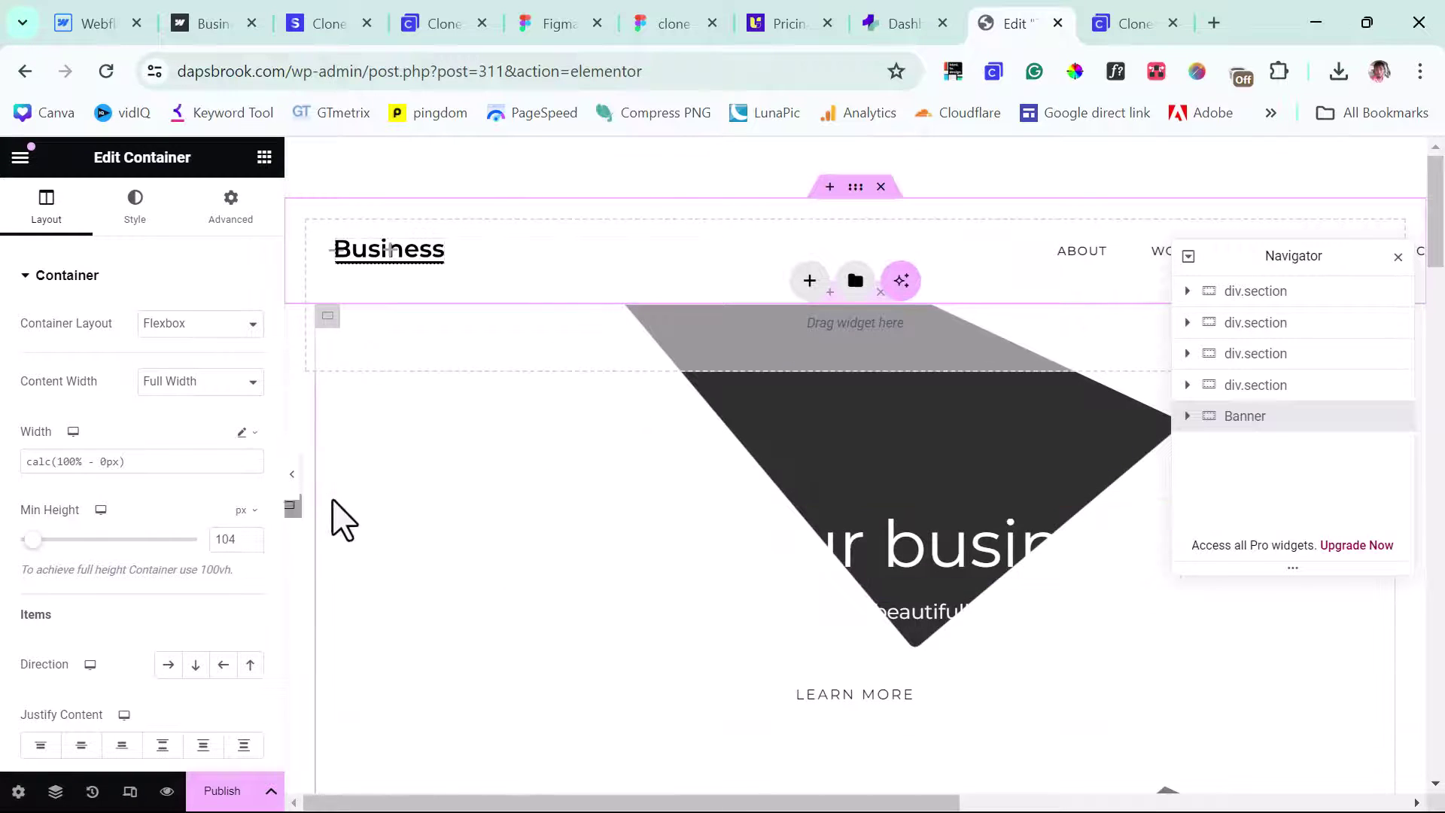
# Step: Examine the imported page from header to footer with the editing panel hidden, and restore the panel to review the upper sections
pyautogui.click(293, 480)
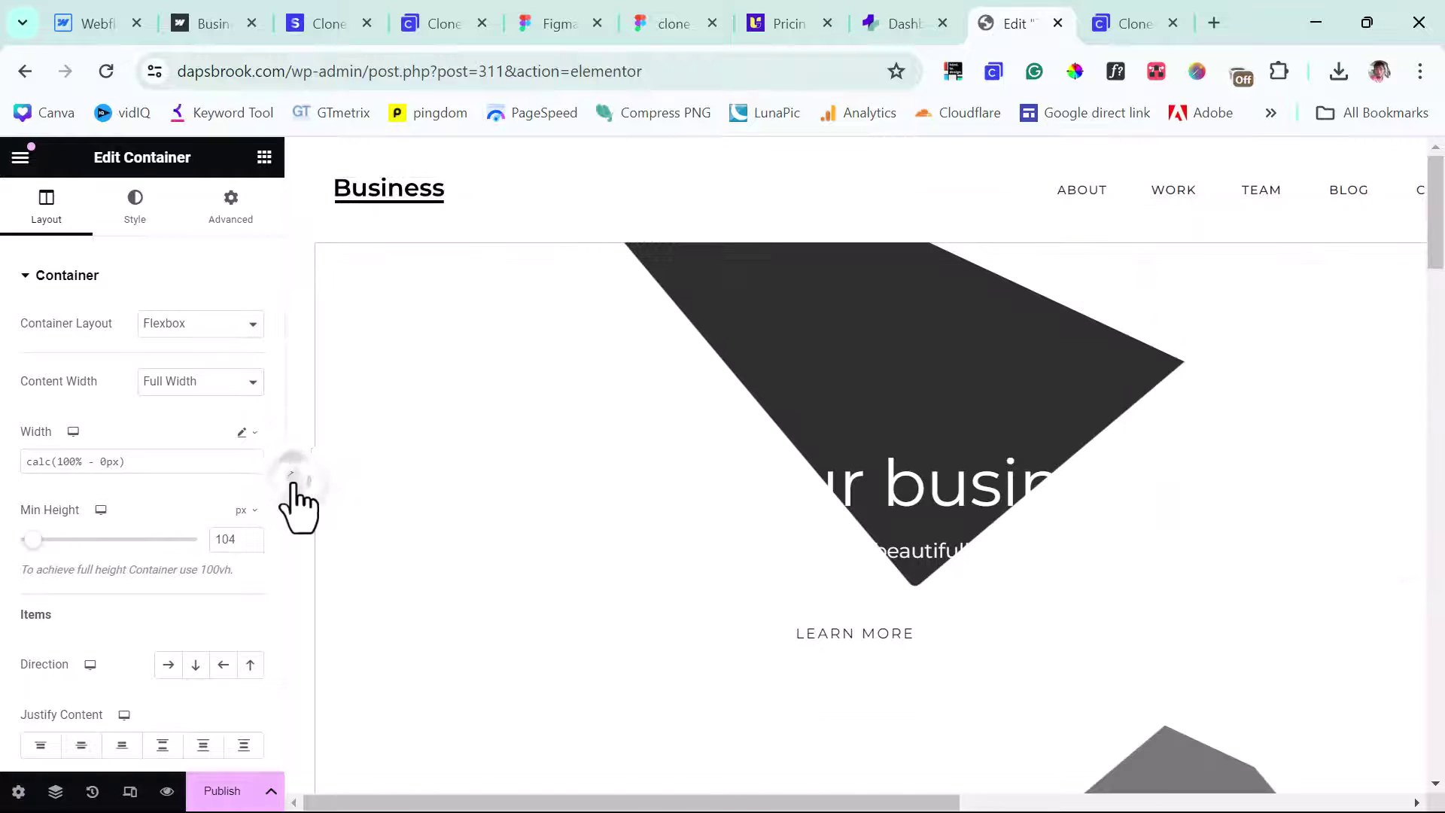
pyautogui.click(293, 487)
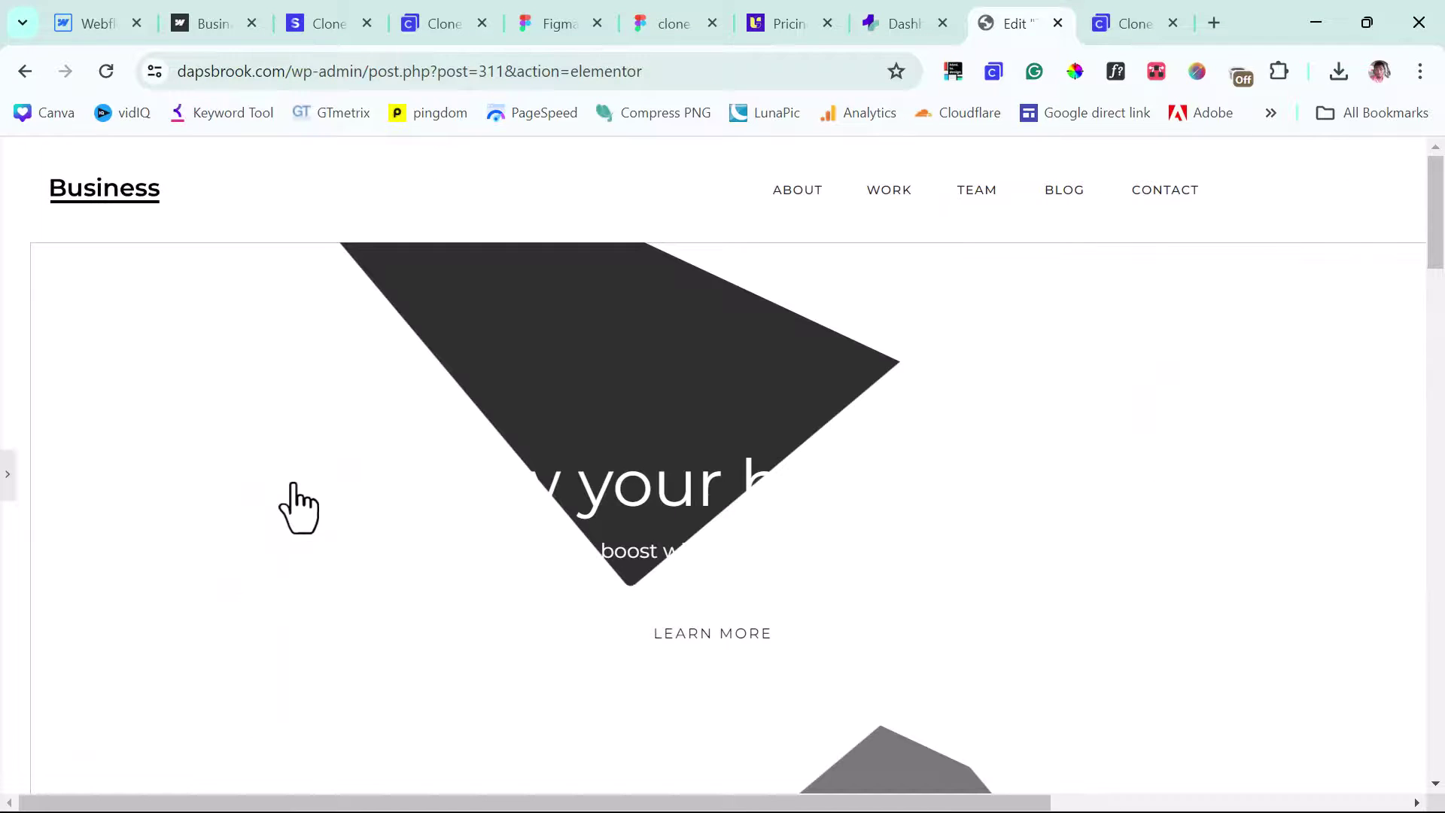
pyautogui.scroll(-3, 1246, 374)
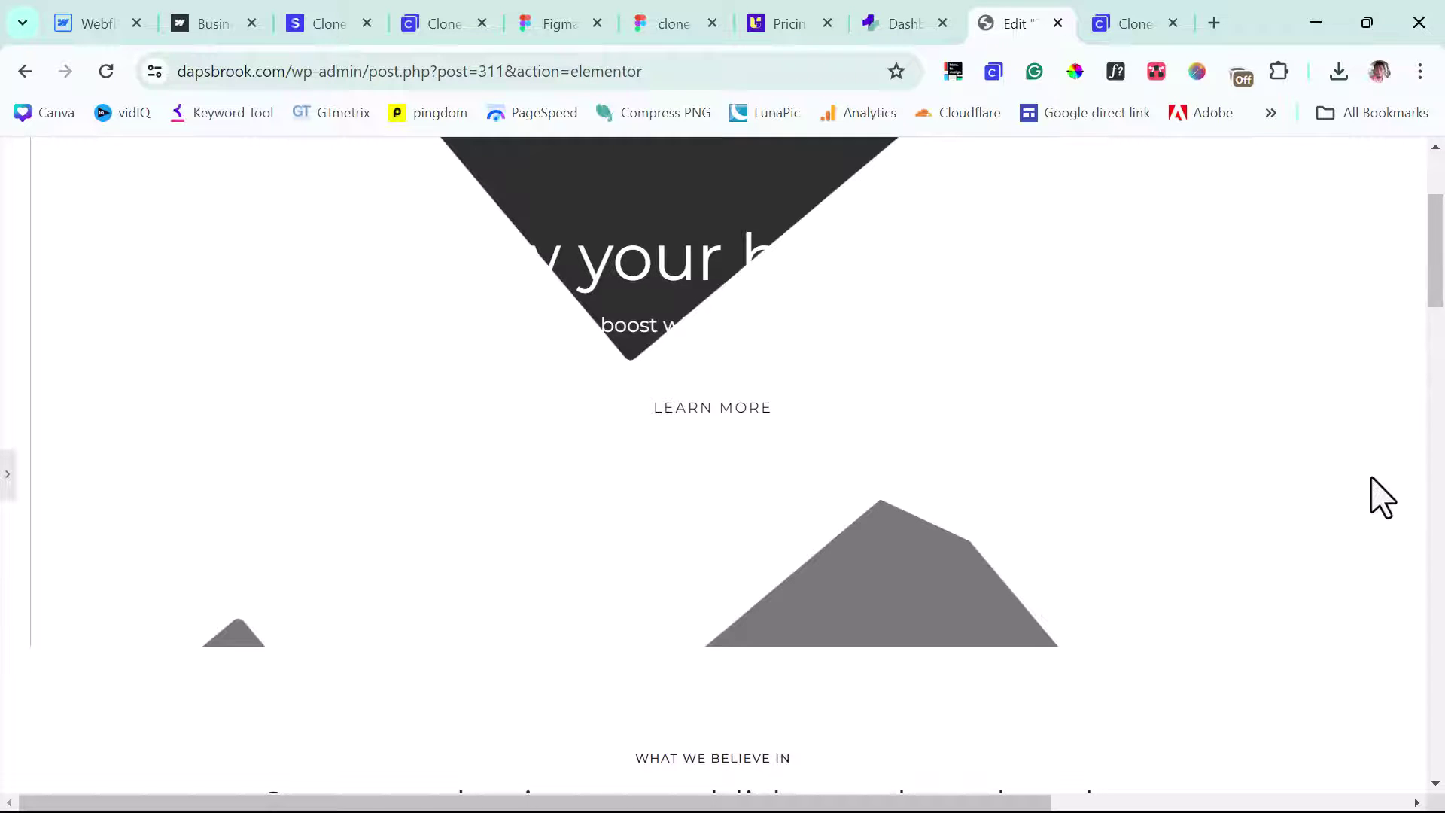
pyautogui.scroll(-6, 1381, 497)
pyautogui.scroll(-6, 1381, 497)
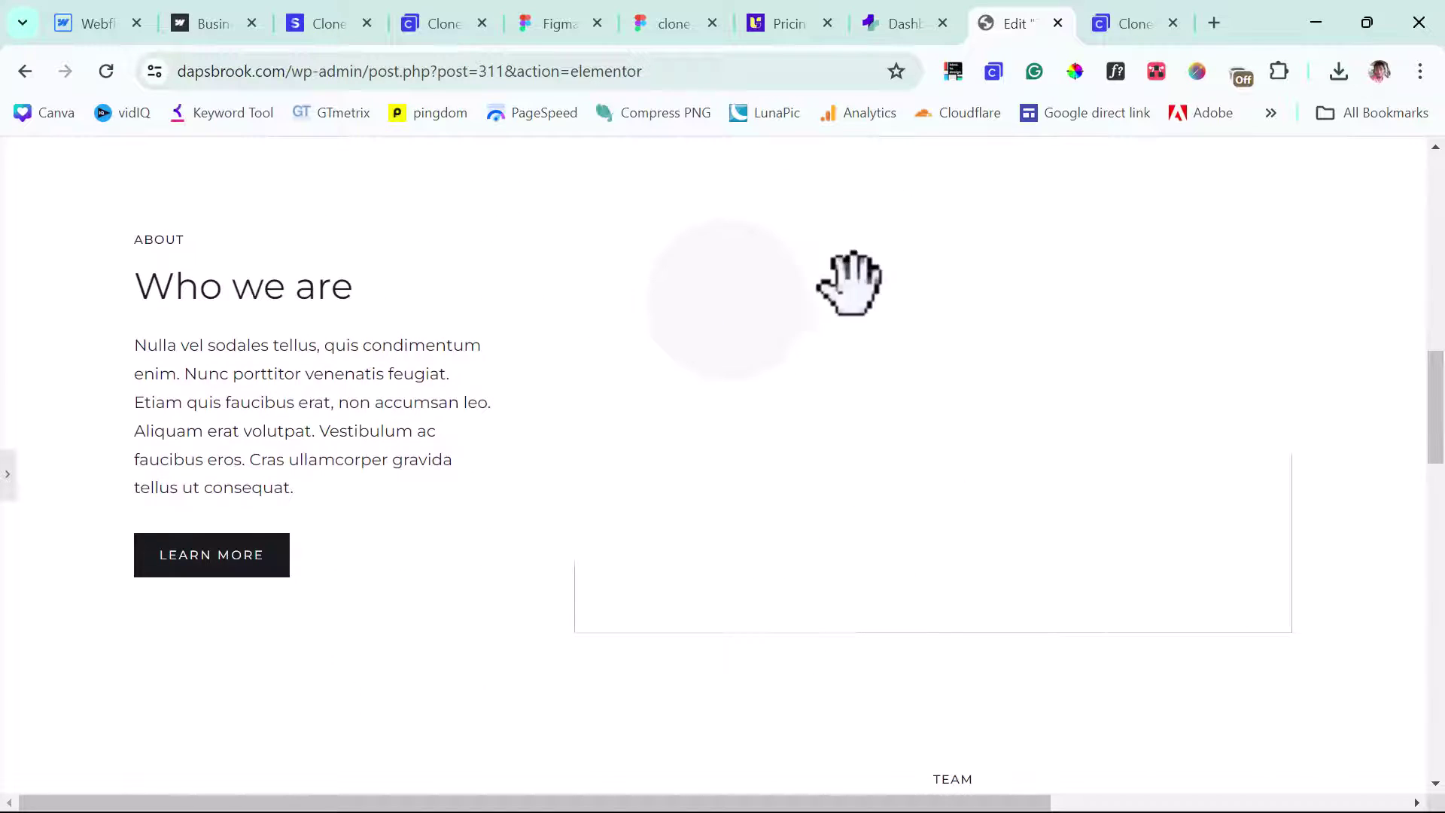
pyautogui.scroll(-7, 929, 335)
pyautogui.scroll(-2, 929, 335)
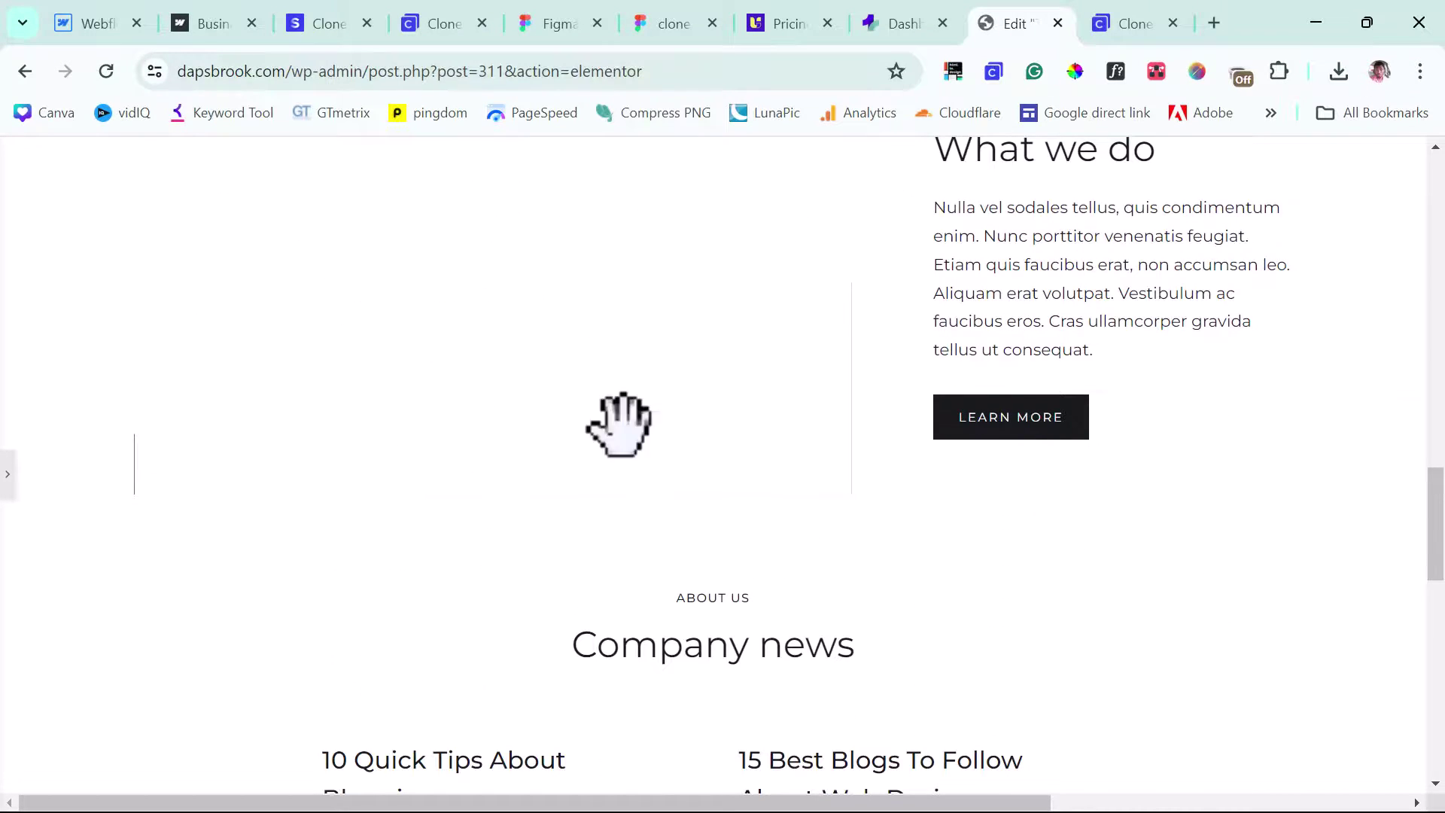
pyautogui.scroll(-1, 622, 351)
pyautogui.scroll(-15, 622, 352)
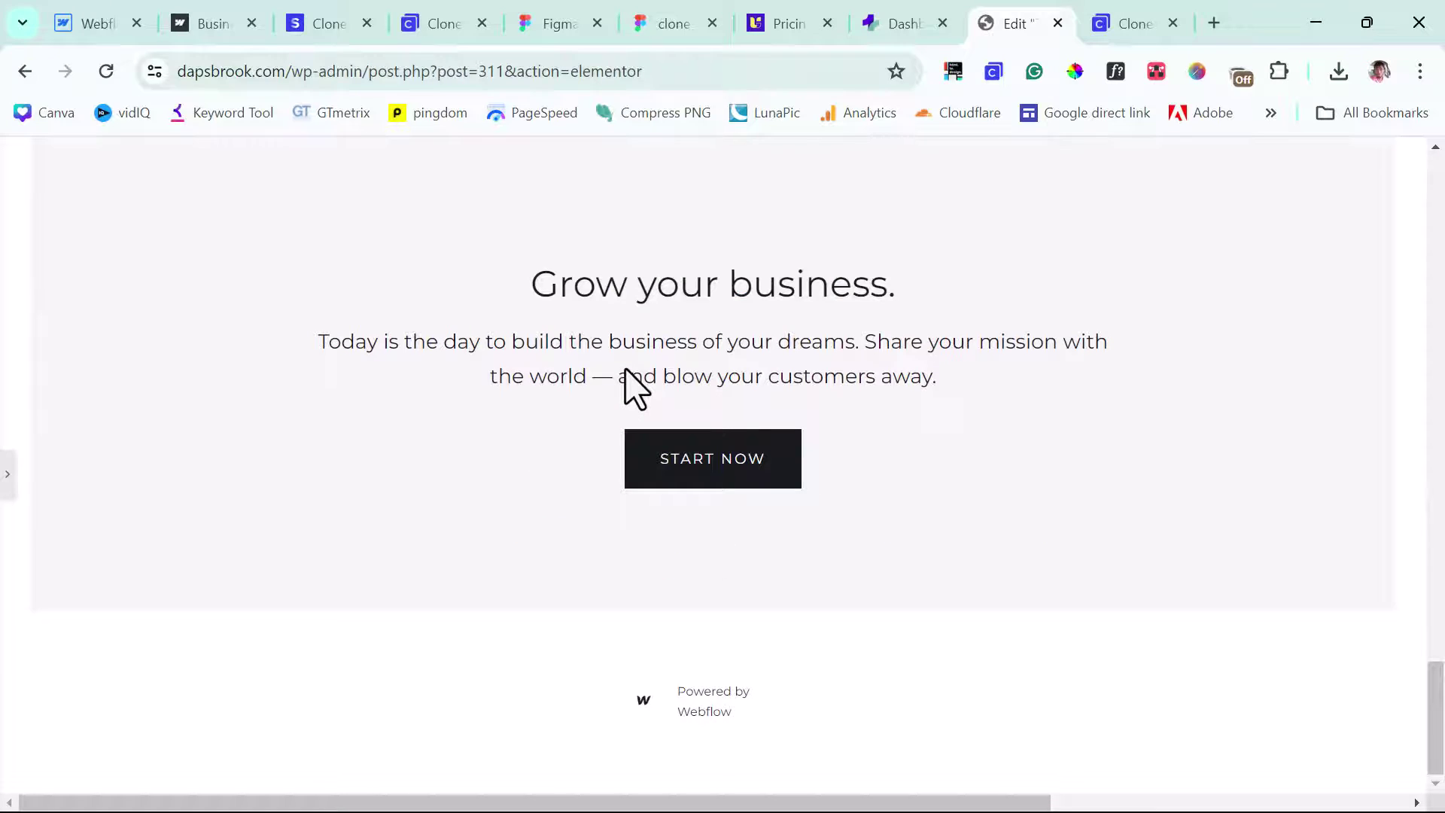
pyautogui.scroll(20, 625, 370)
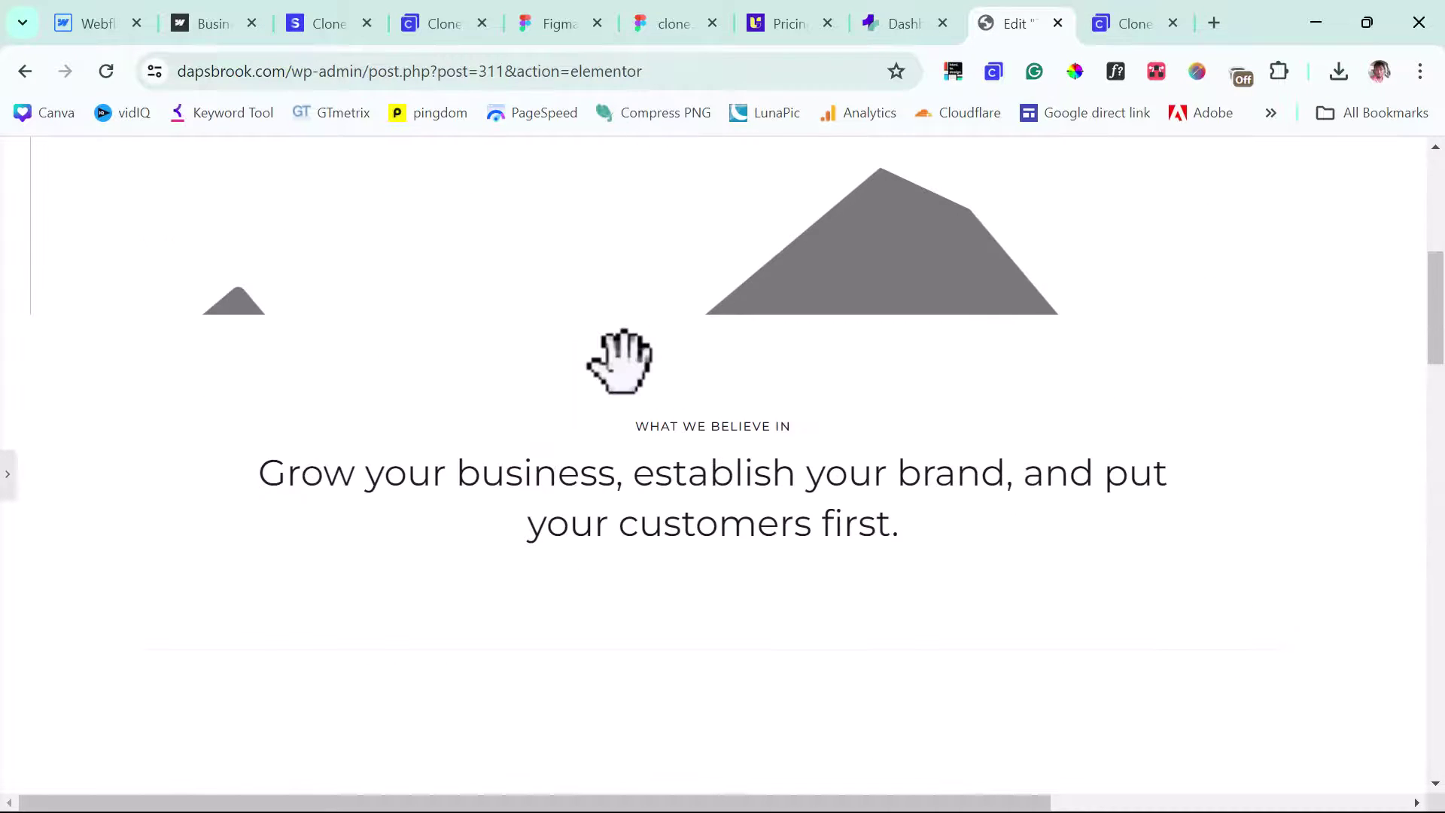
pyautogui.scroll(7, 622, 359)
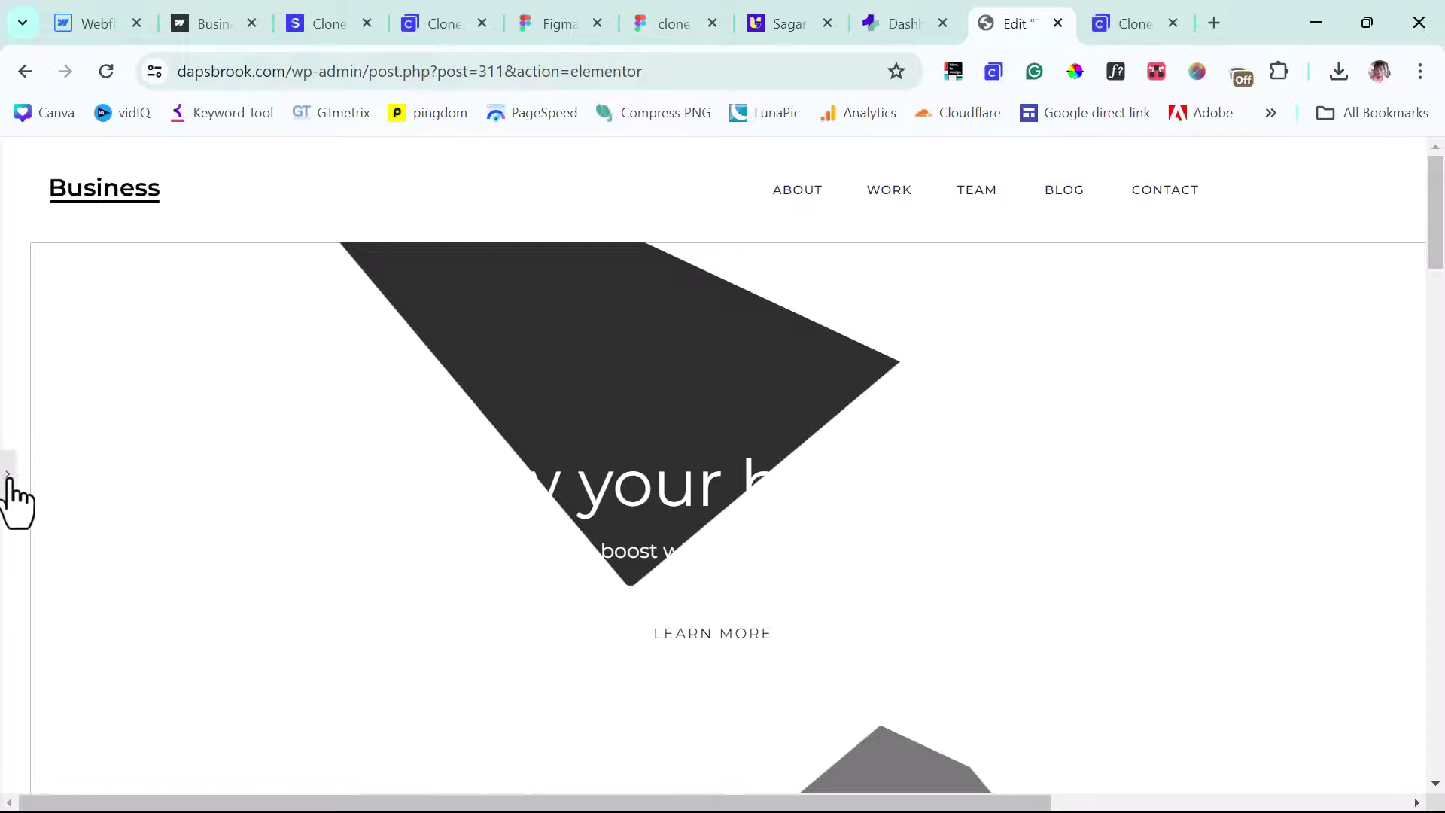
pyautogui.click(736, 490)
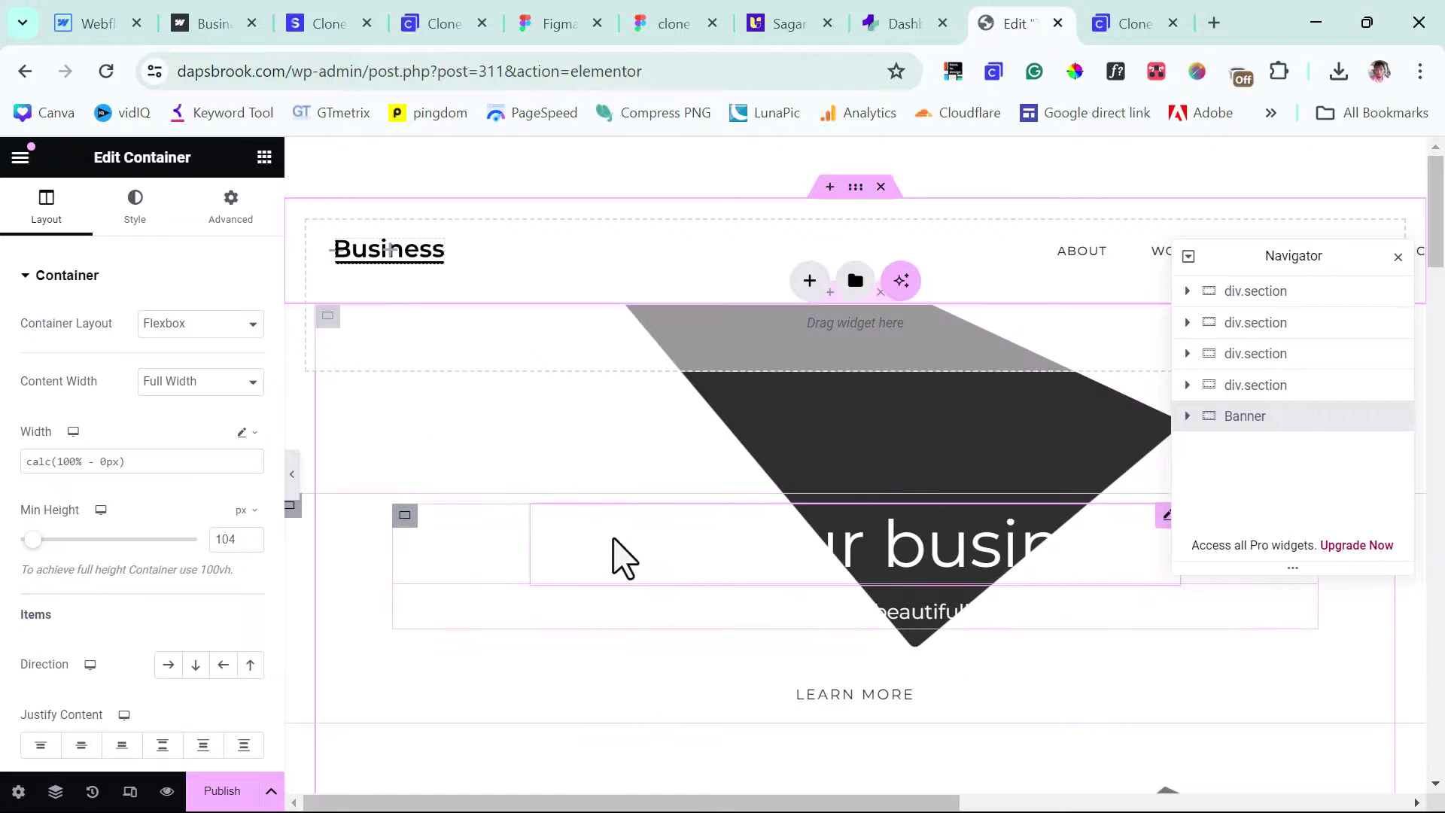
pyautogui.scroll(-5, 613, 549)
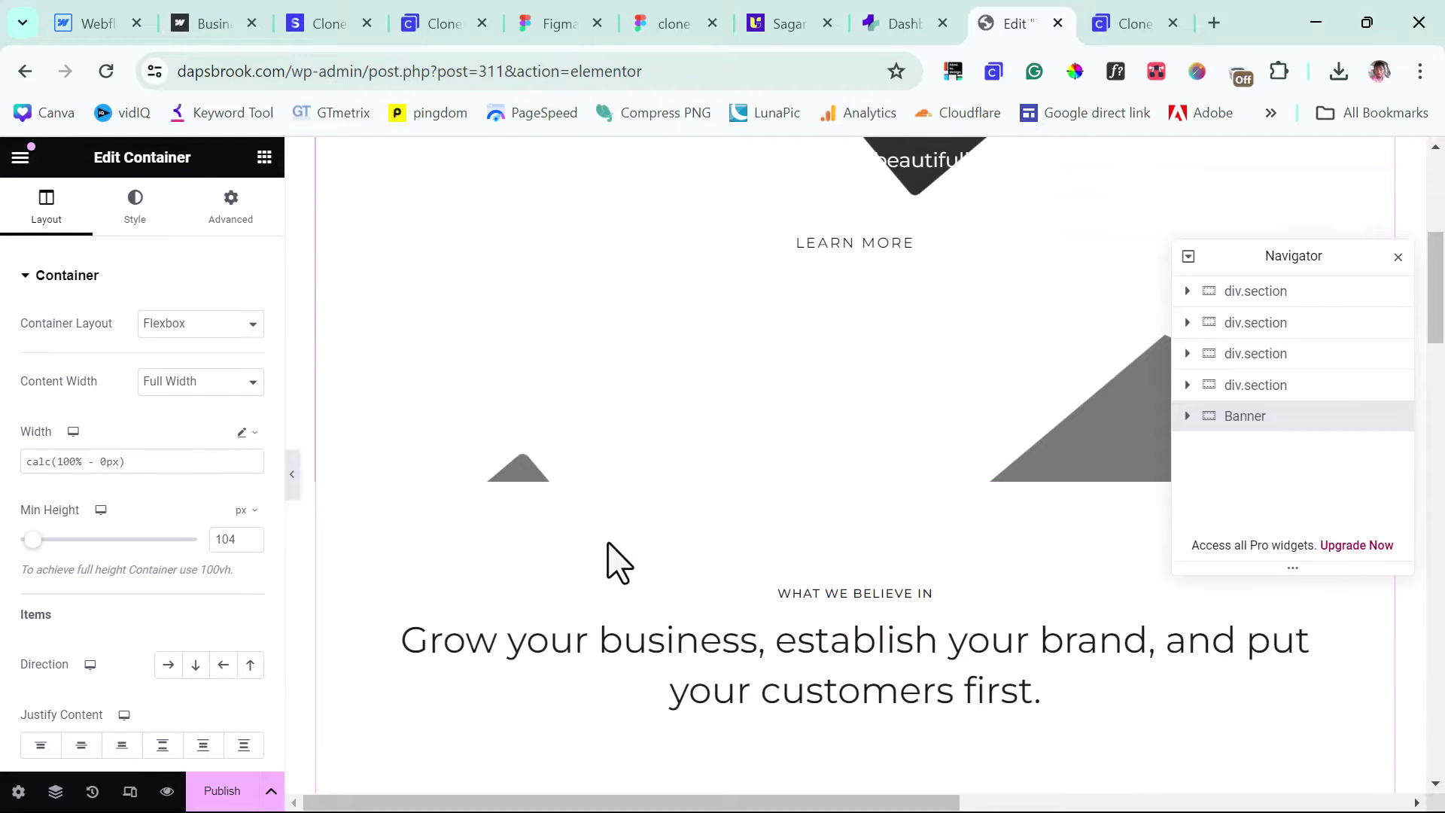